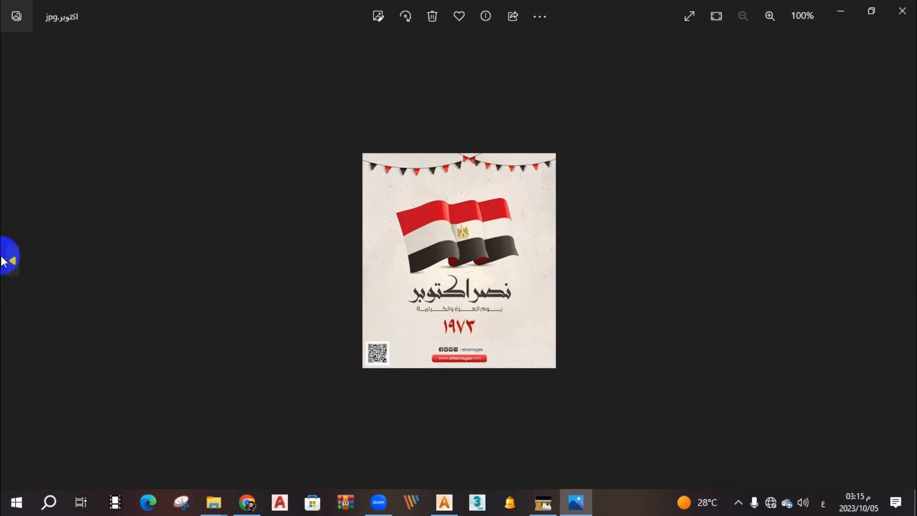
Step: Close the open picture and browse the images in the "ابيض واسود" folder, starting with flower.jpg
left_click(901, 10)
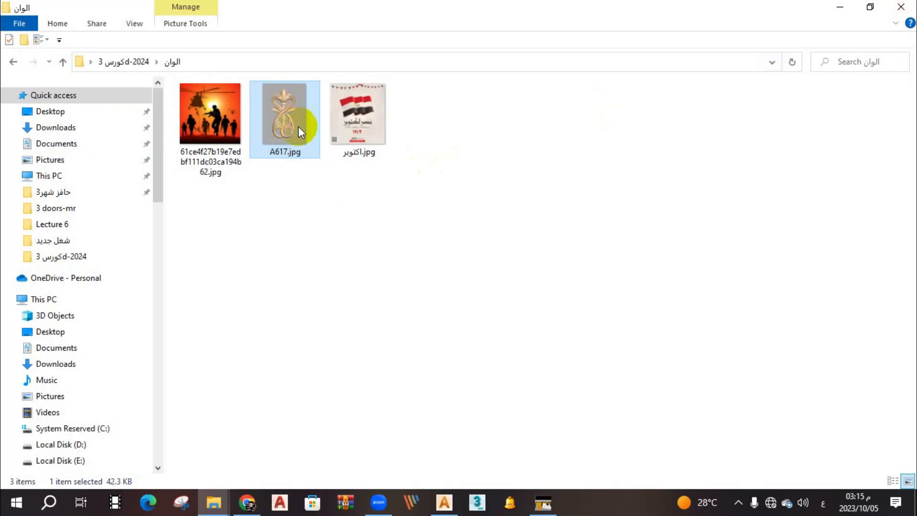
left_click_drag(231, 10, 308, 49)
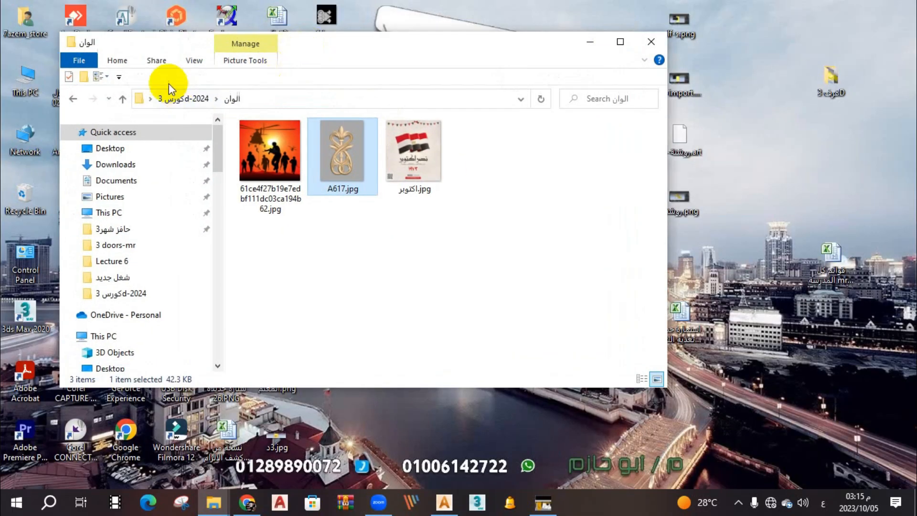
left_click(127, 99)
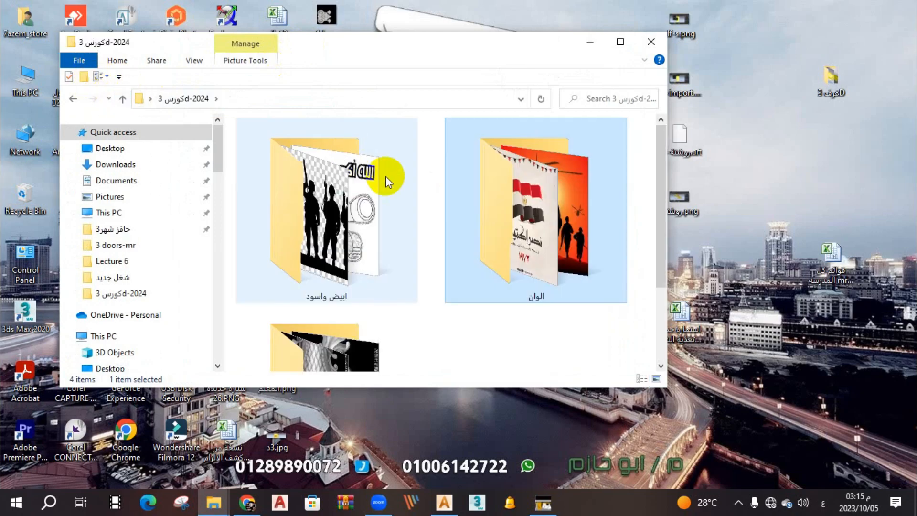
double_click(328, 234)
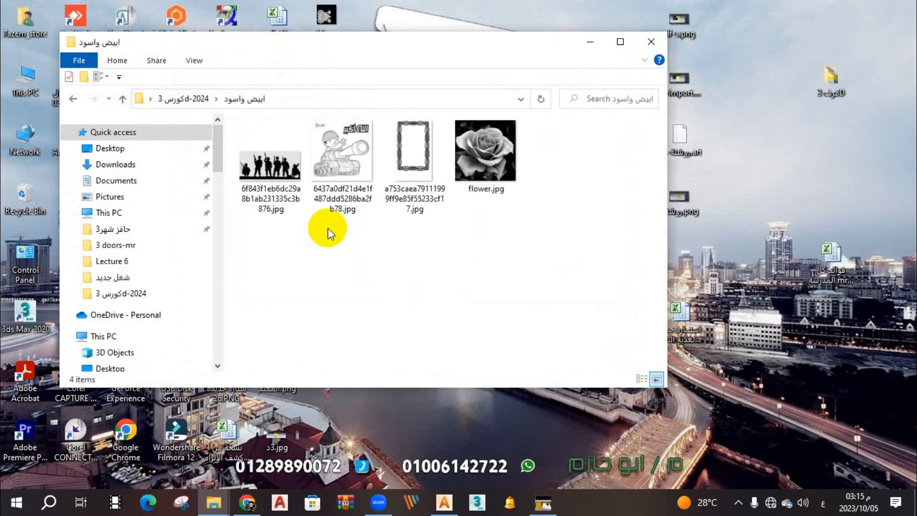
double_click(477, 156)
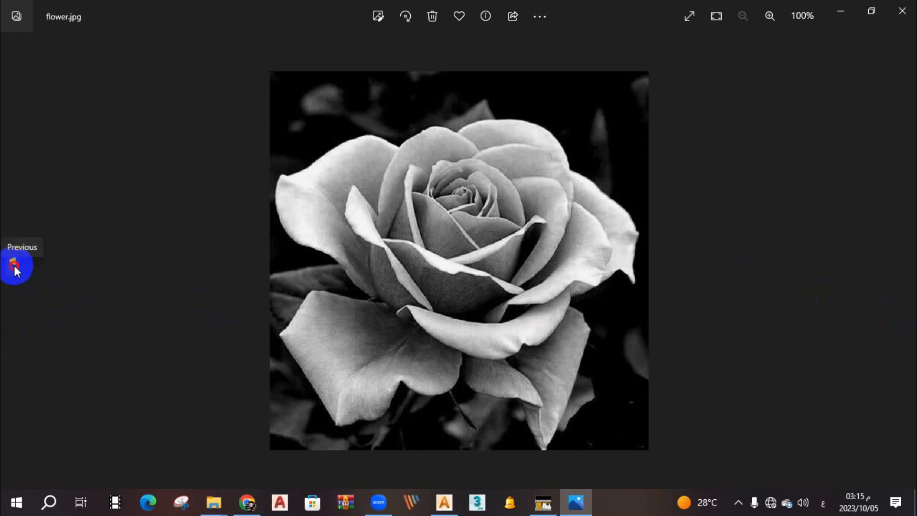
left_click(13, 265)
left_click(14, 265)
left_click(13, 265)
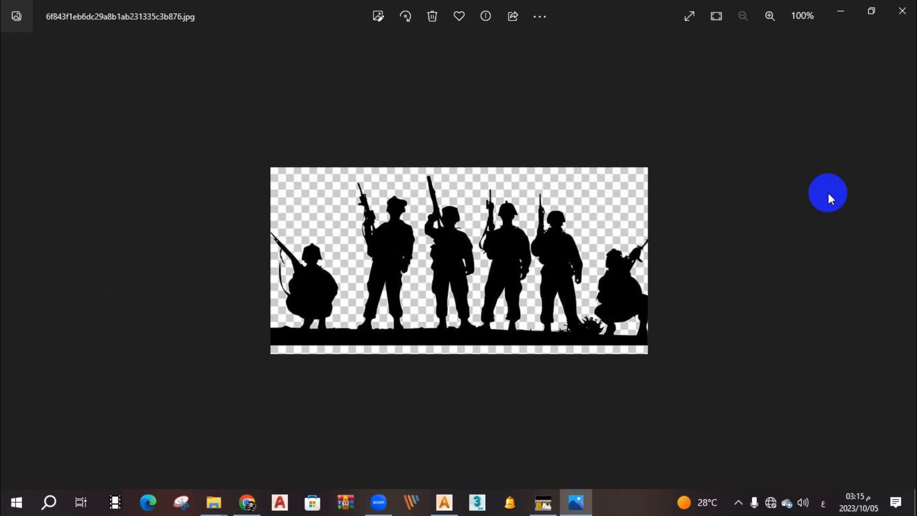
left_click(902, 12)
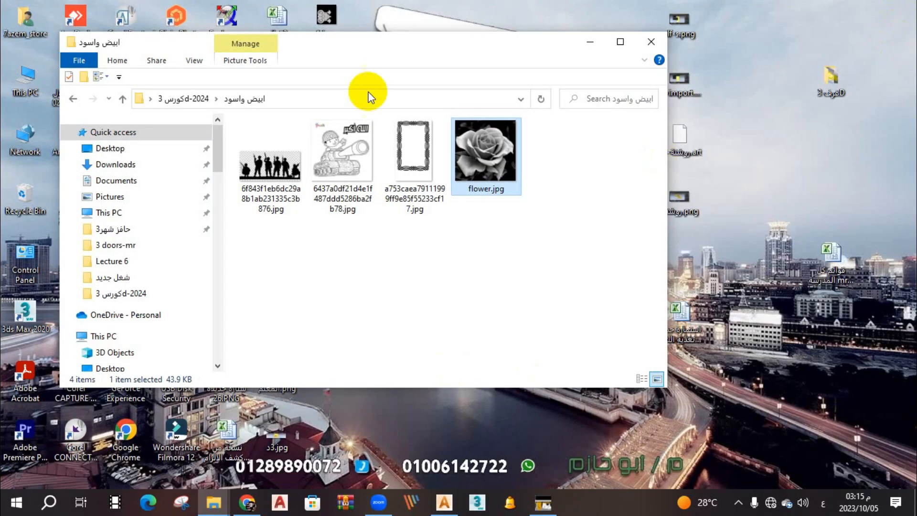
Step: View gray scale.jpg and gray.jpg in the "جراي سكيل" folder, and close the picture viewer and folder window
left_click(122, 98)
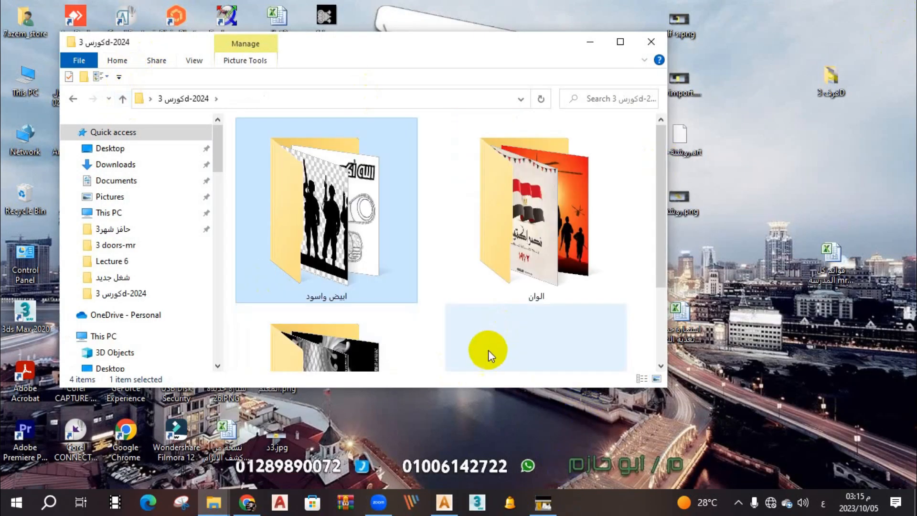
scroll(488, 355, "down", 2)
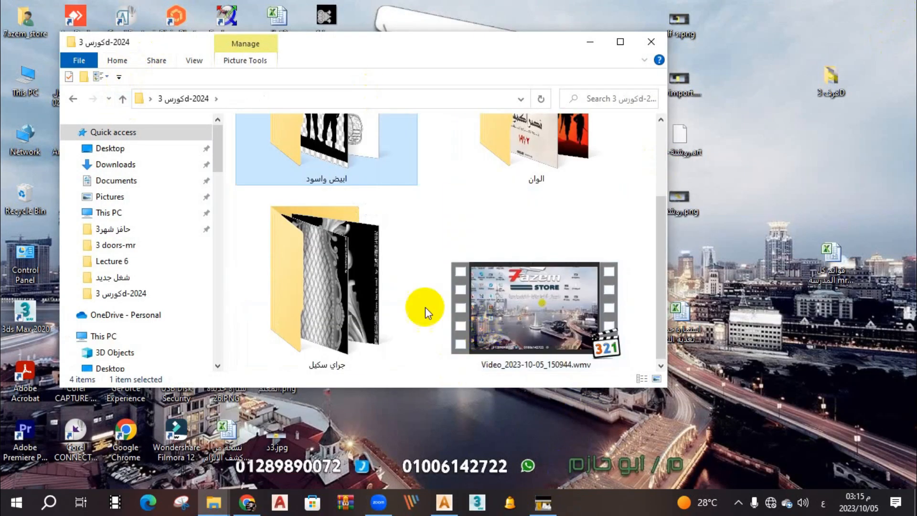
double_click(325, 283)
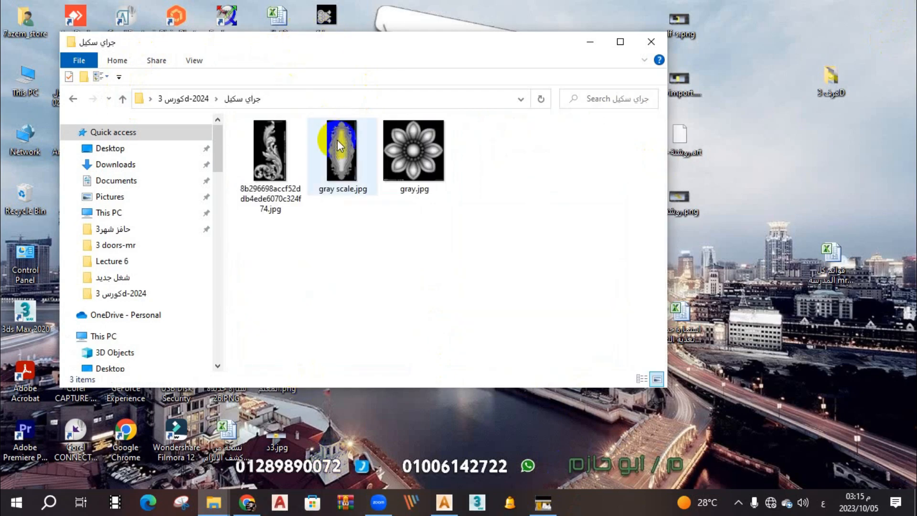
left_click(340, 146)
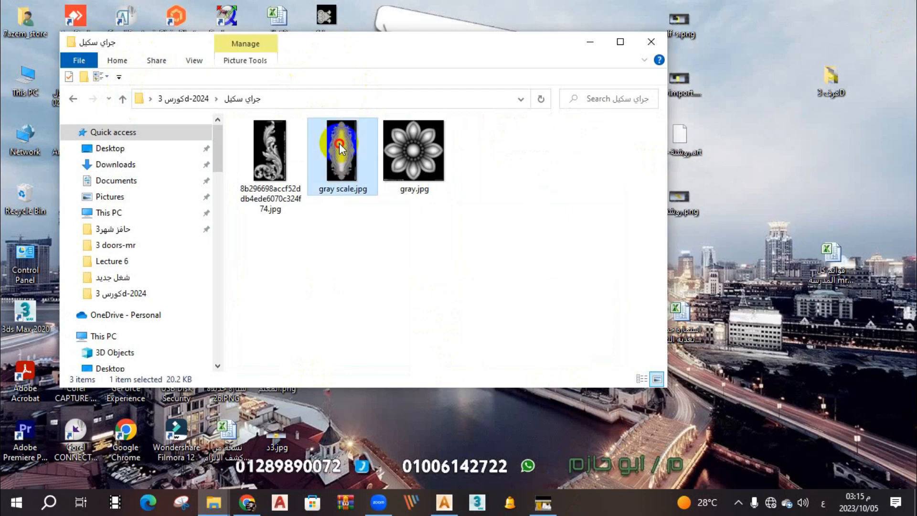
double_click(340, 144)
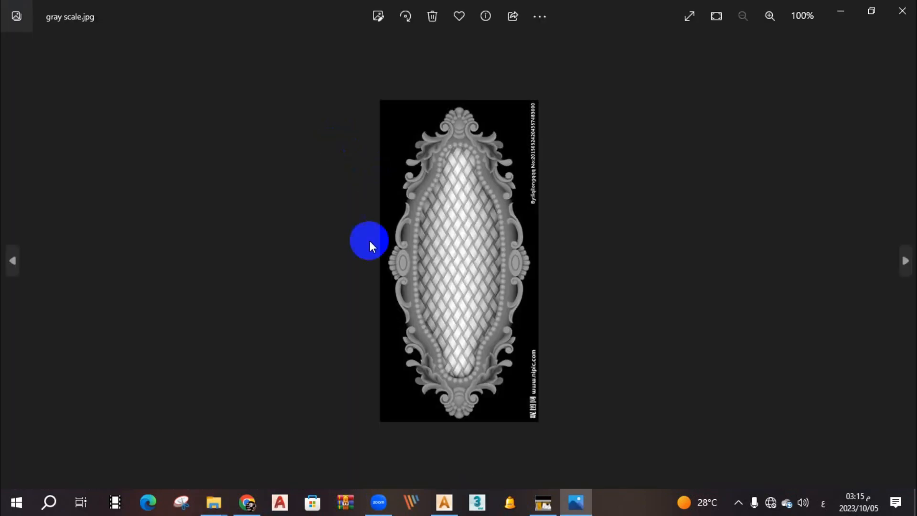
left_click(905, 260)
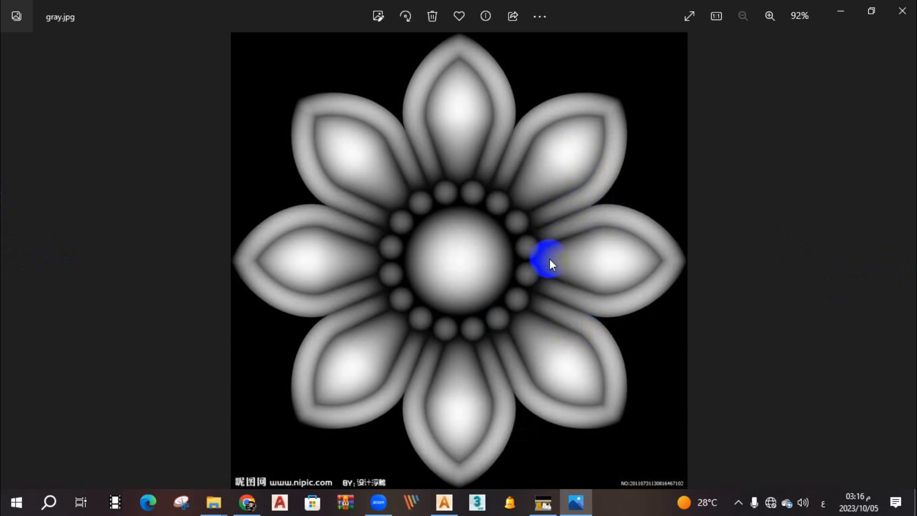
left_click(901, 12)
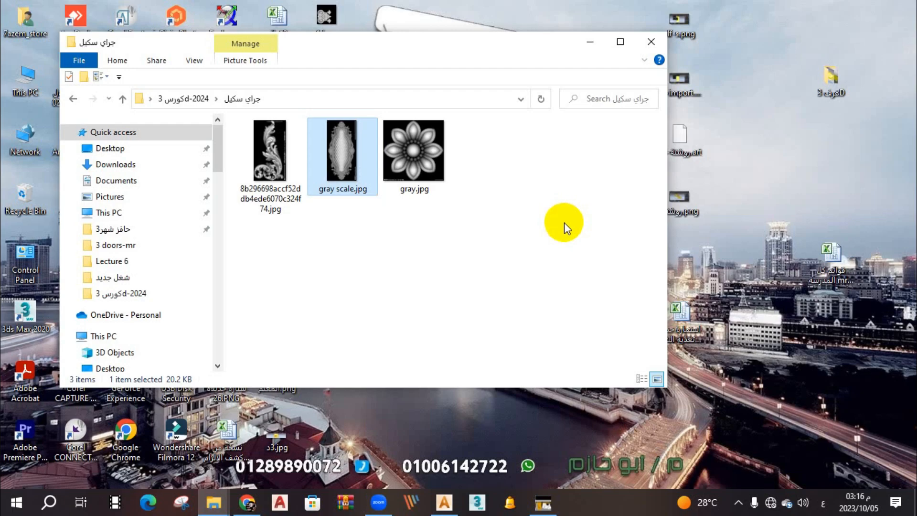
left_click(651, 44)
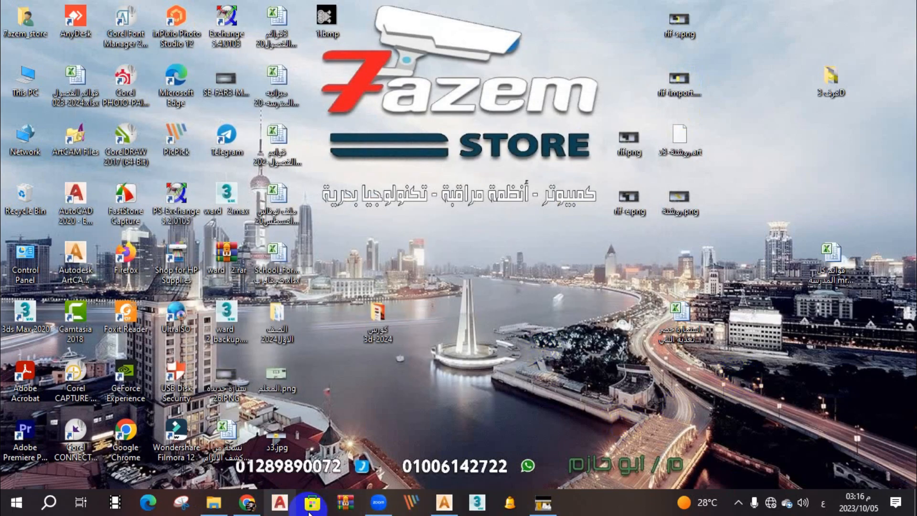
Step: Switch to Autodesk ArtCAM and view the existing square relief from the top in the 3D view
left_click(444, 503)
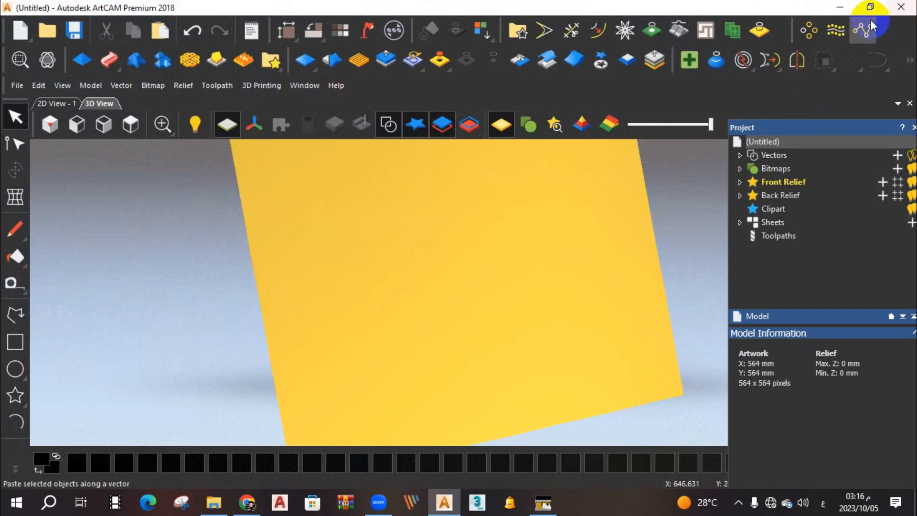
left_click(874, 7)
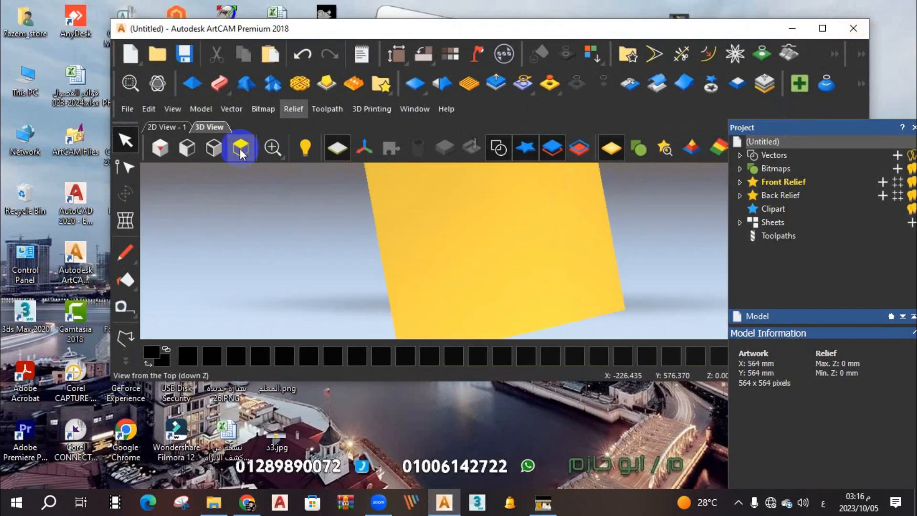
left_click(241, 148)
left_click(822, 28)
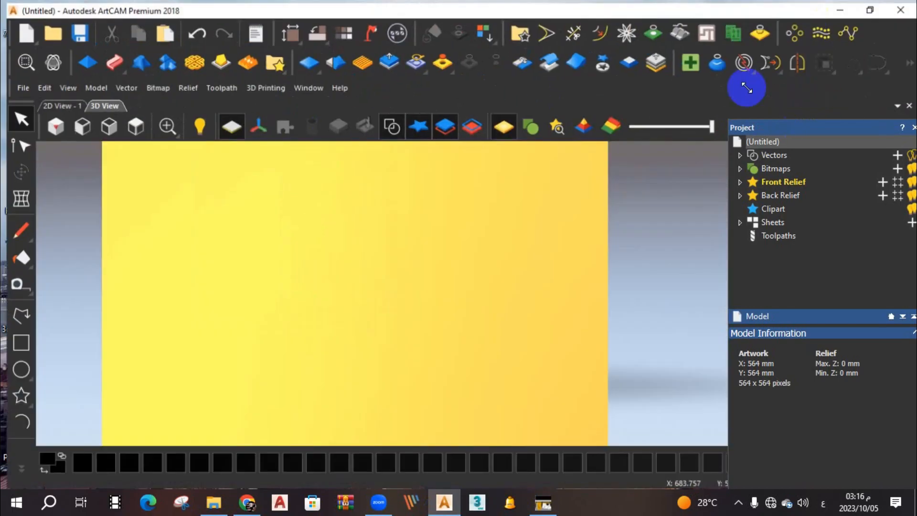
scroll(366, 303, "down", 2)
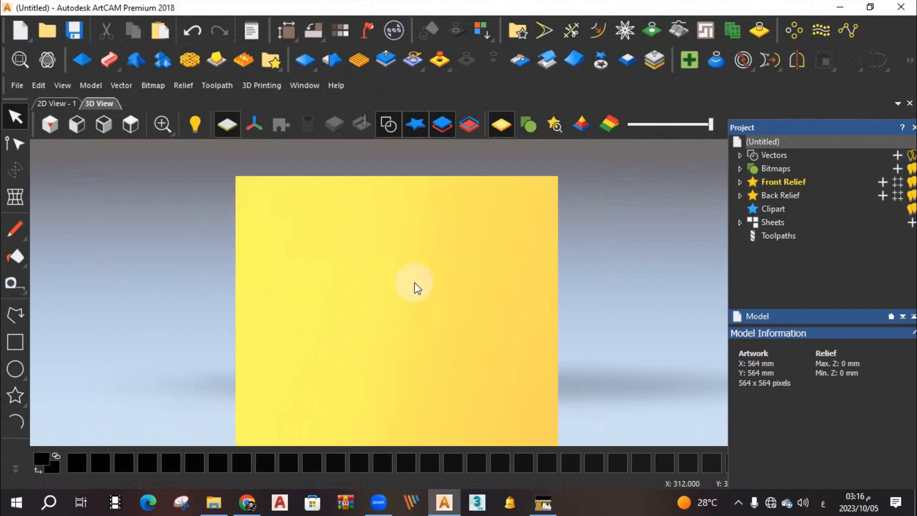
scroll(427, 291, "down", 1)
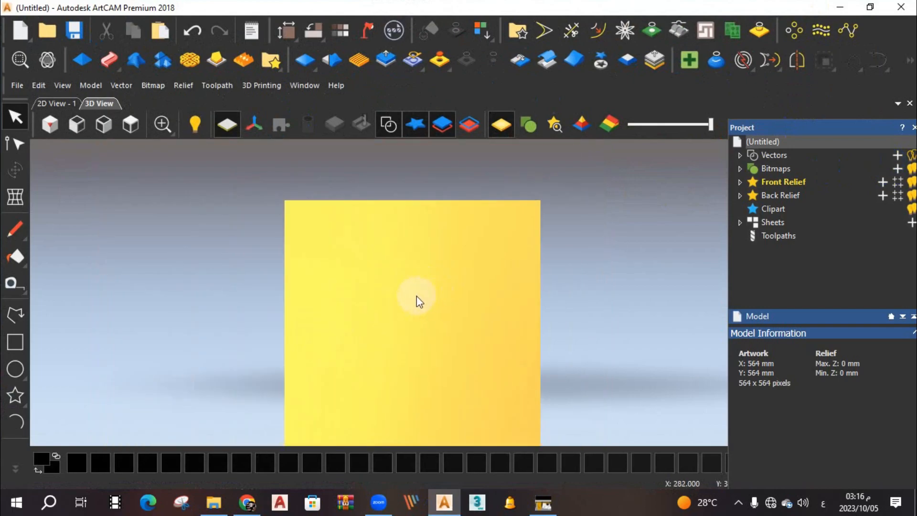
Step: Create a new model 1220 mm wide and 2440 mm high with a resolution of 2828 x 5656 points
double_click(368, 10)
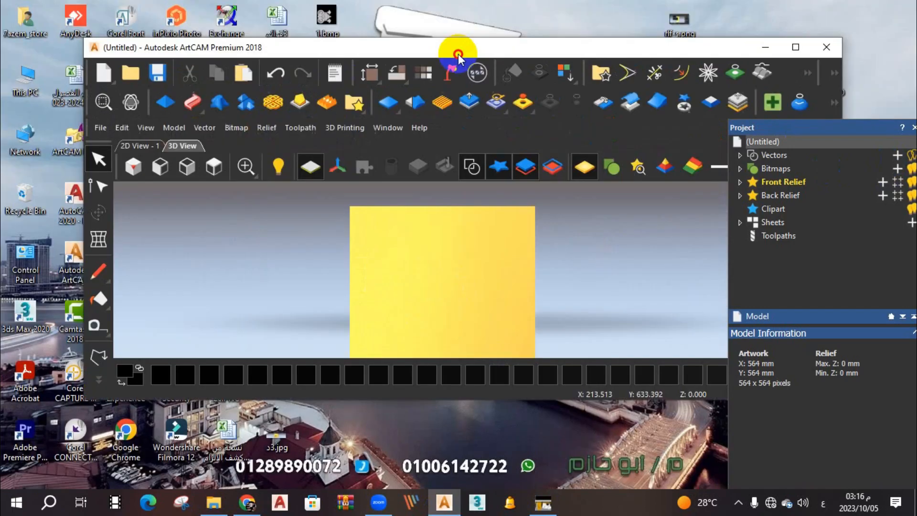
left_click(140, 122)
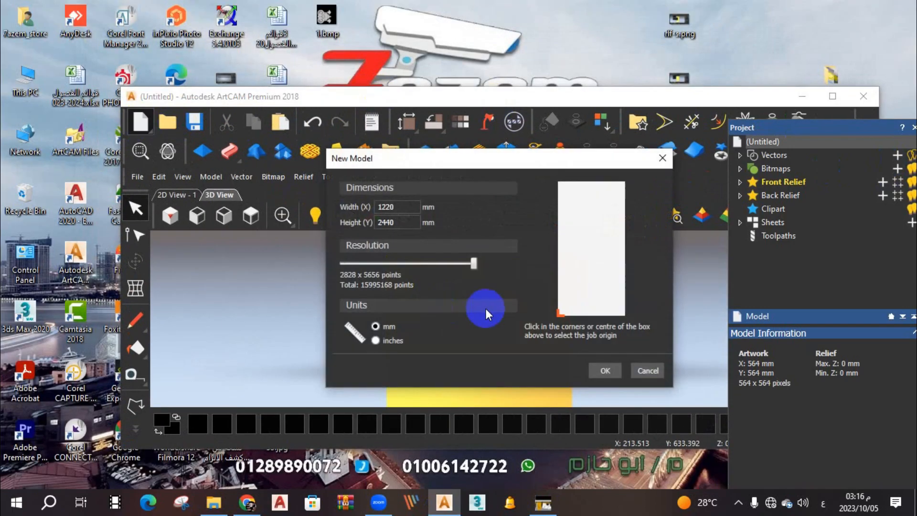
left_click(594, 369)
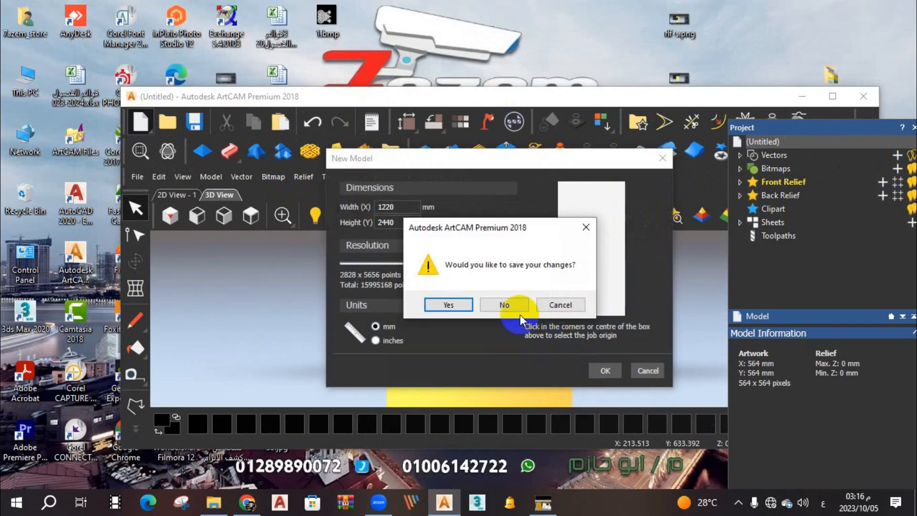
left_click(430, 296)
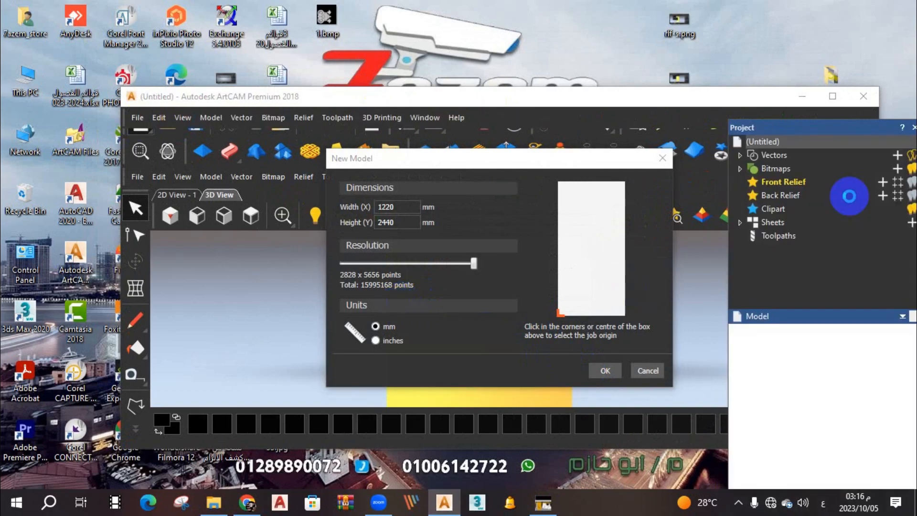
left_click(831, 96)
middle_click_drag(510, 342, 407, 338)
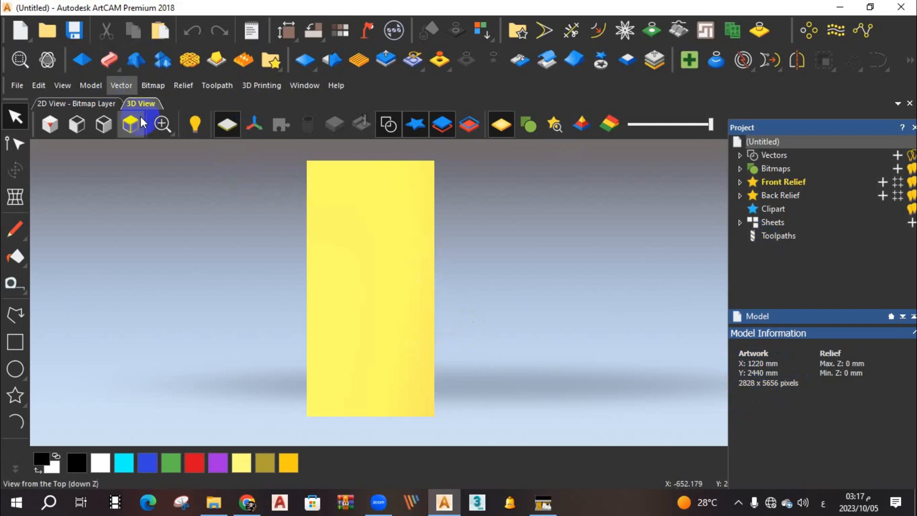
Step: Adjust the model resolution to its maximum setting and apply it
left_click(90, 85)
left_click(124, 147)
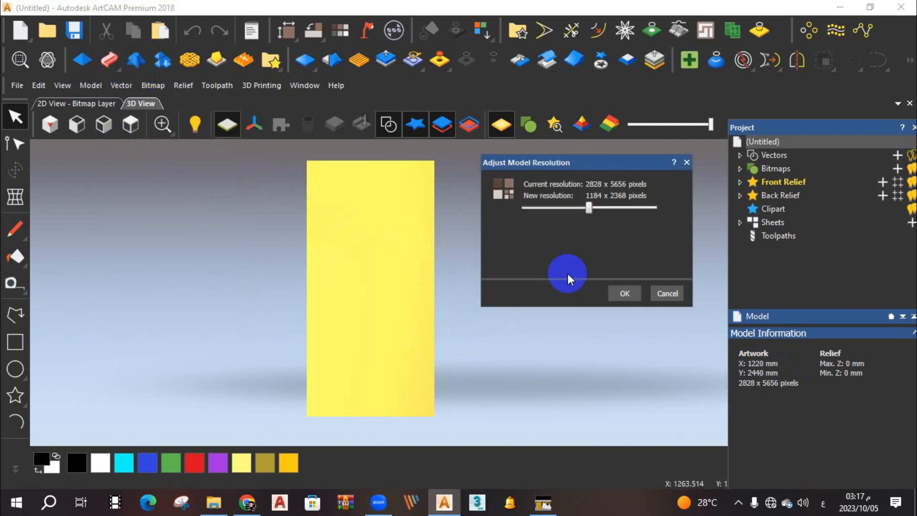
left_click_drag(588, 207, 737, 205)
left_click(625, 292)
left_click(631, 264)
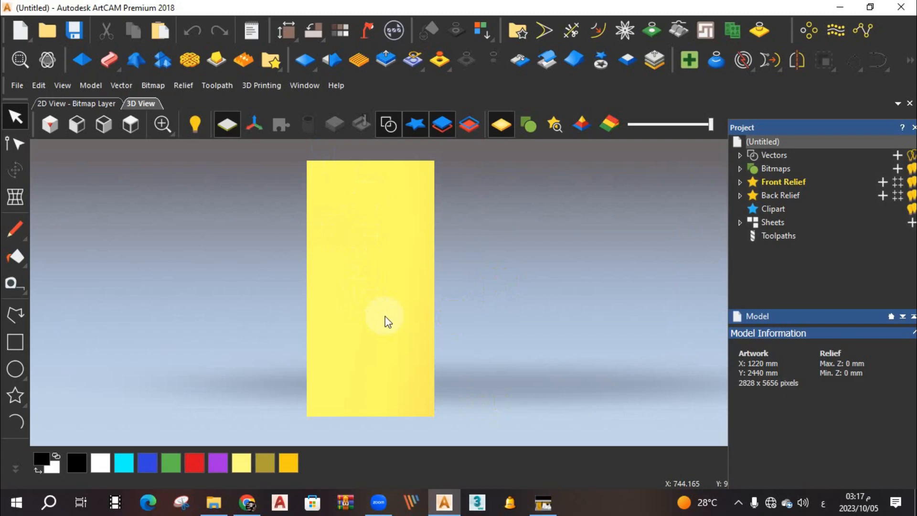
Step: Orbit the blank relief in the 3D view and look at it from the top and from the side
mouse_move(386, 316)
middle_mouse_down()
mouse_move(563, 327)
mouse_move(332, 328)
mouse_move(309, 211)
mouse_move(319, 213)
mouse_move(320, 327)
mouse_move(700, 319)
mouse_move(307, 313)
mouse_move(544, 315)
mouse_move(386, 308)
middle_mouse_up()
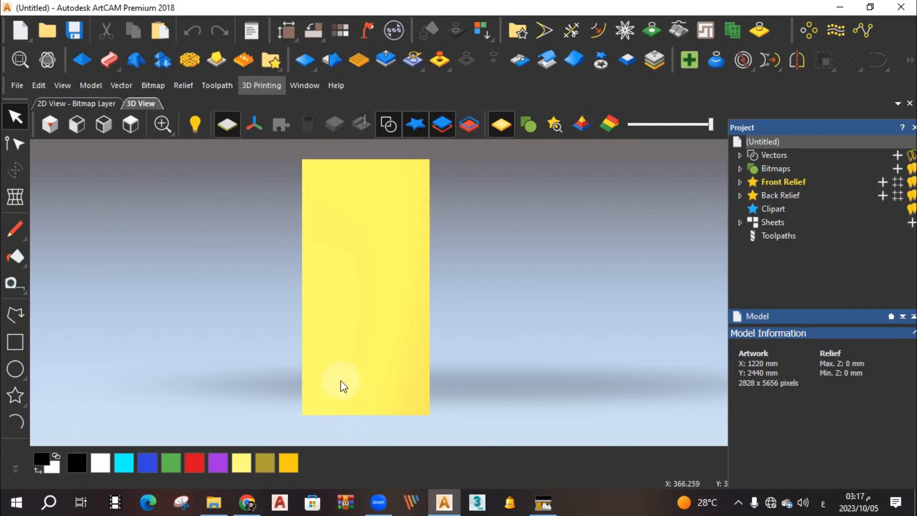
left_click_drag(343, 386, 344, 318)
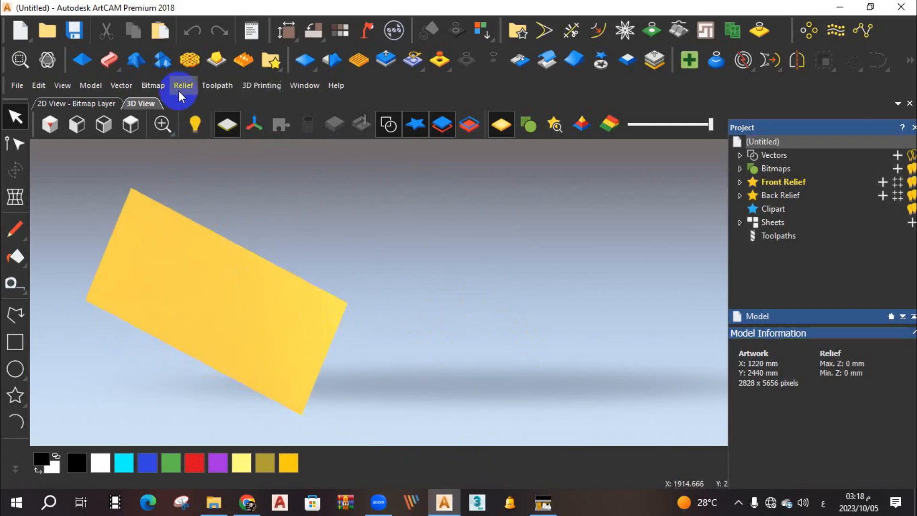
left_click(132, 128)
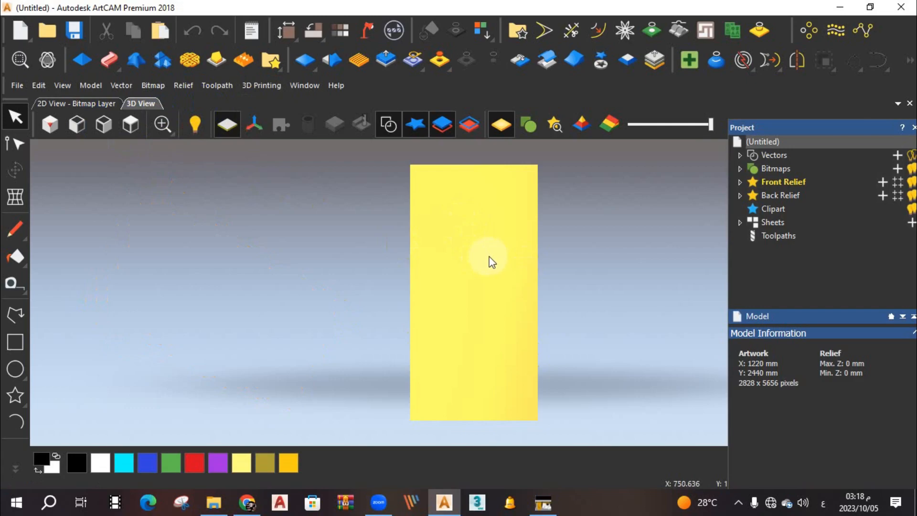
left_click(102, 129)
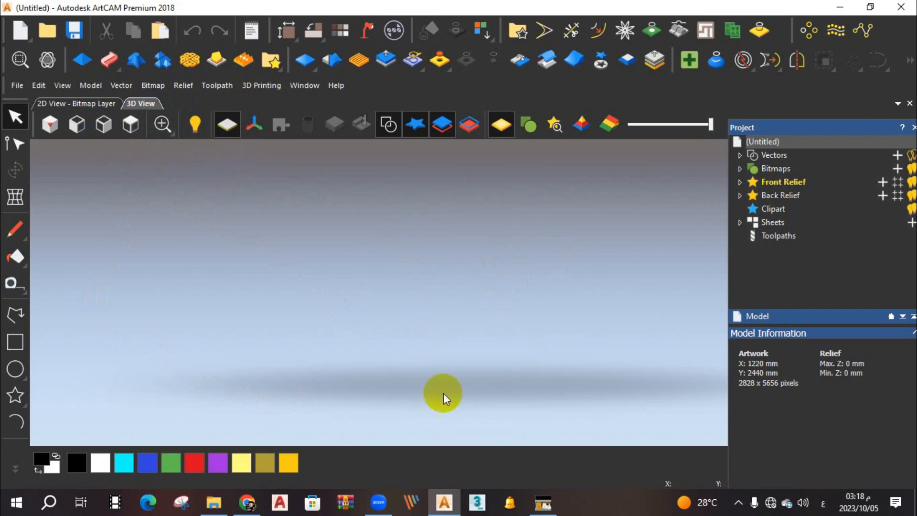
Step: Show the blank relief in the Isometric 1 view with the whole sheet visible
left_click_drag(436, 7, 454, 45)
left_click(133, 165)
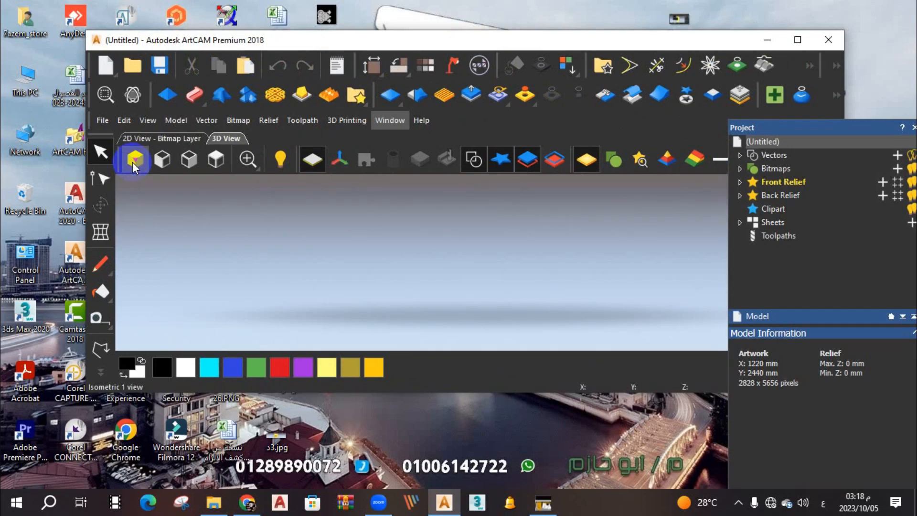
left_click(132, 162)
scroll(485, 244, "up", 4)
scroll(486, 245, "down", 3)
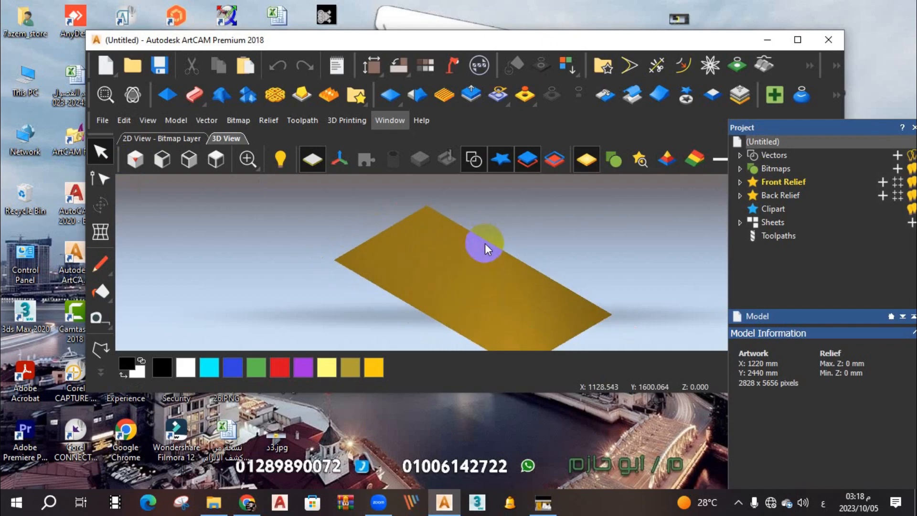
scroll(488, 281, "up", 1)
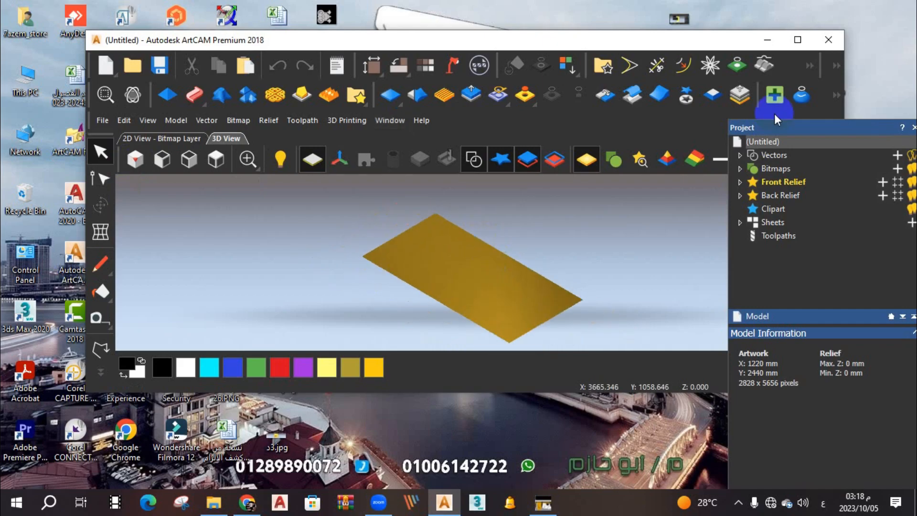
left_click(797, 40)
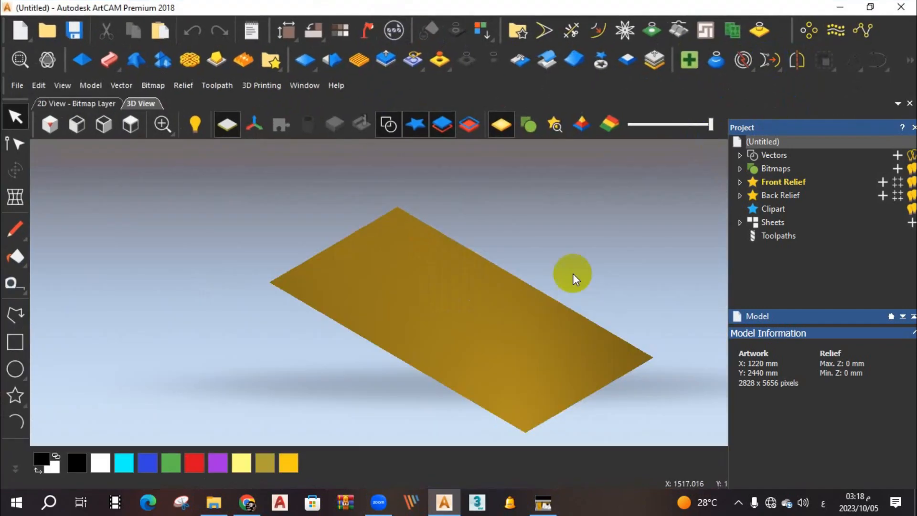
Step: Examine the blank relief sheet in the isometric 3D view from close up and from a distance
left_click_drag(516, 327, 461, 340)
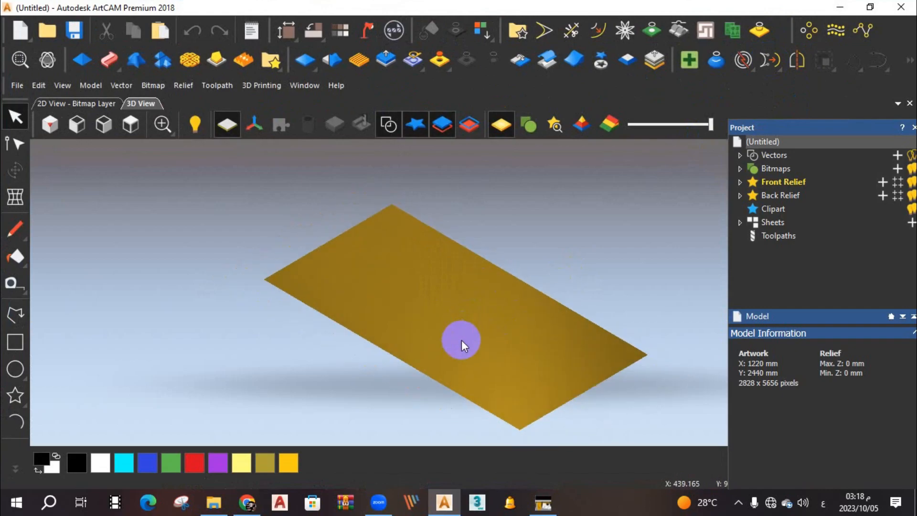
scroll(454, 338, "up", 3)
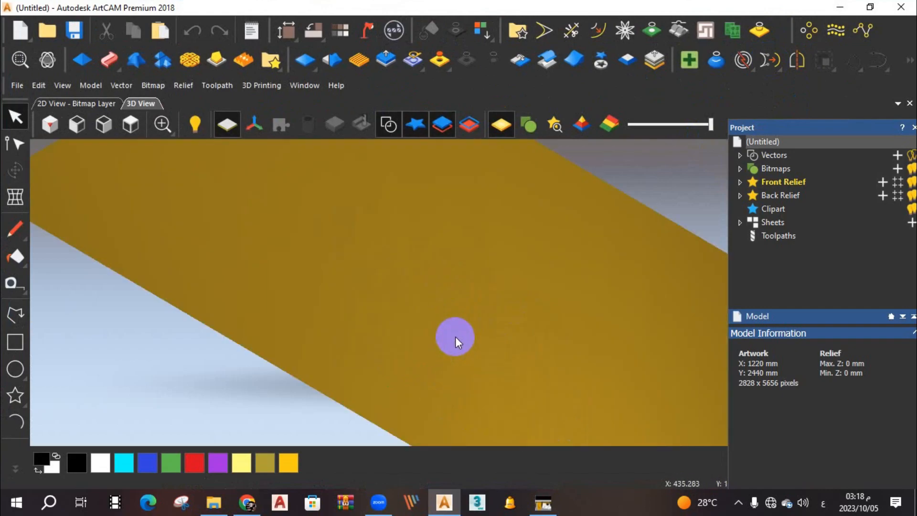
scroll(455, 337, "down", 5)
scroll(456, 334, "up", 5)
scroll(485, 231, "down", 3)
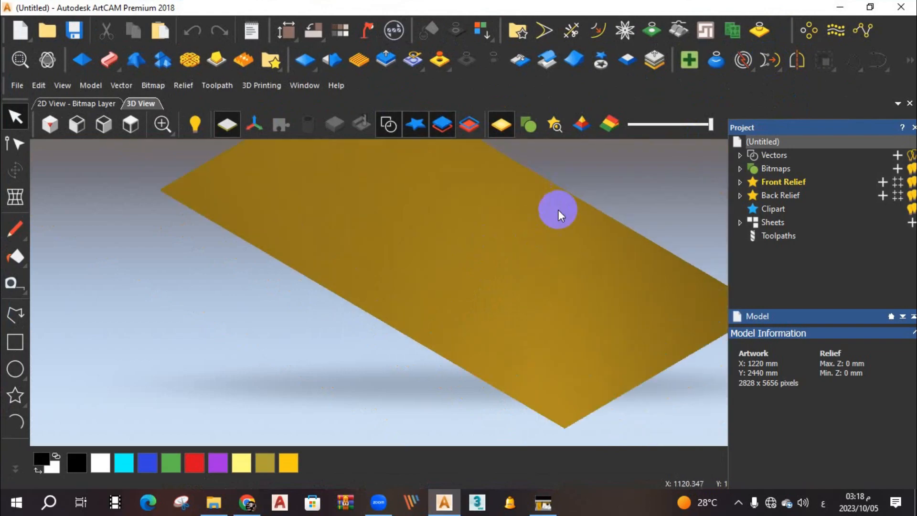
scroll(546, 230, "down", 3)
scroll(463, 286, "up", 4)
scroll(463, 285, "down", 3)
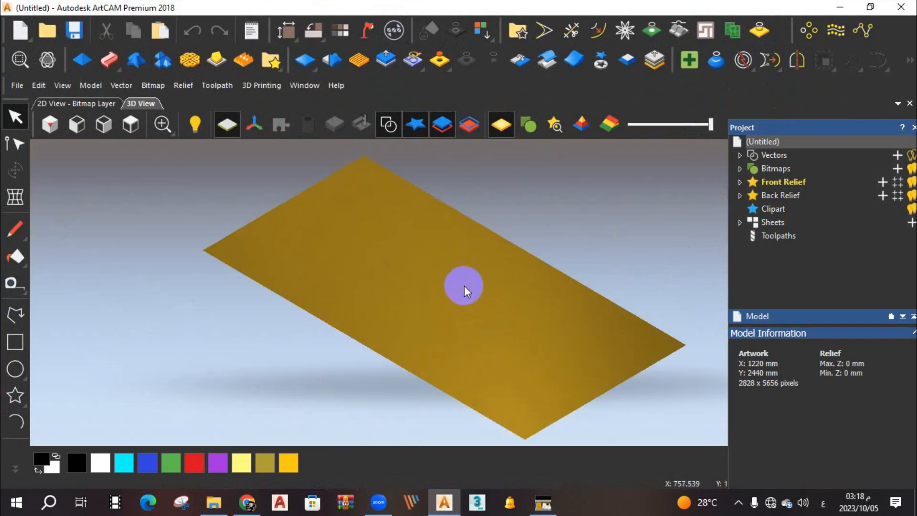
scroll(464, 285, "up", 4)
scroll(465, 291, "down", 2)
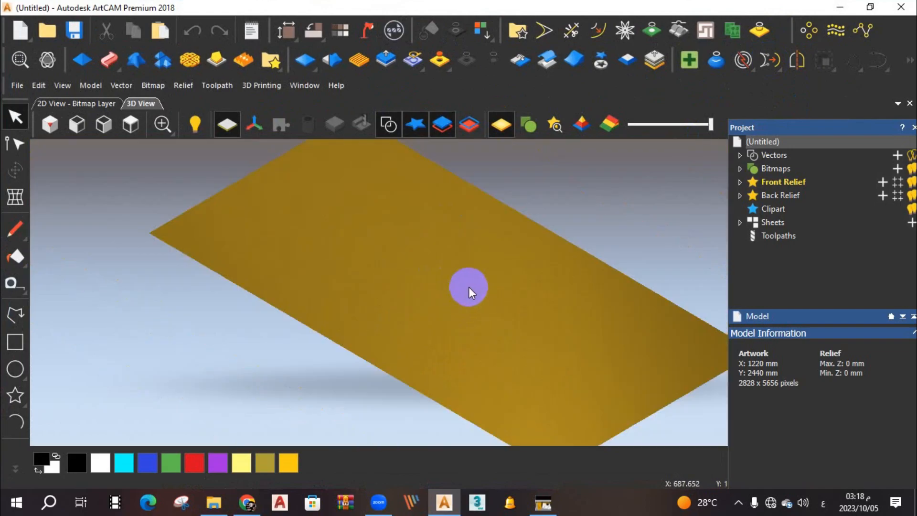
scroll(485, 282, "down", 3)
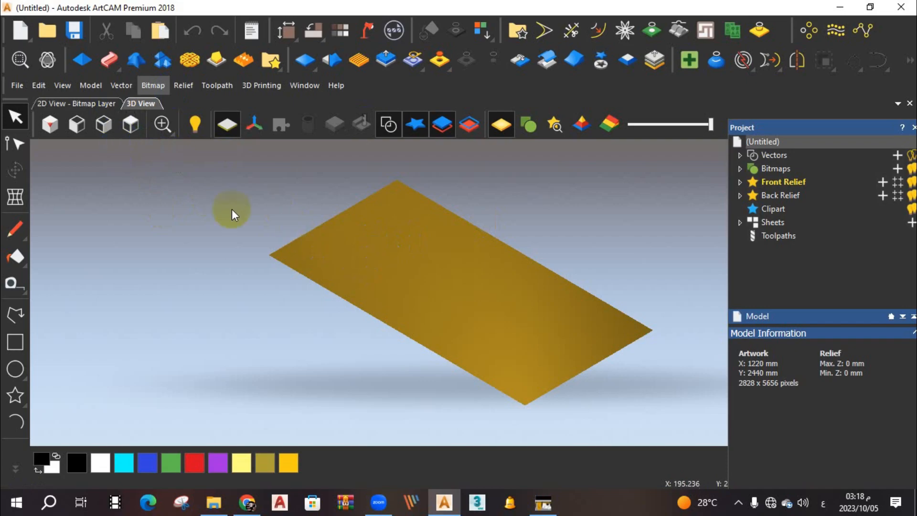
Step: Show the blank relief sheet straight from above in the 3D view
left_click(132, 125)
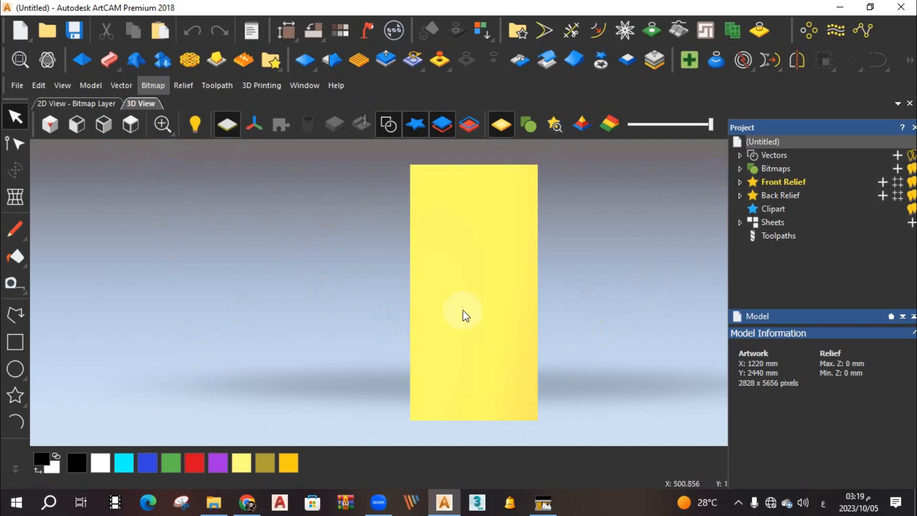
mouse_move(462, 311)
left_mouse_down()
mouse_move(414, 307)
mouse_move(454, 298)
left_mouse_up()
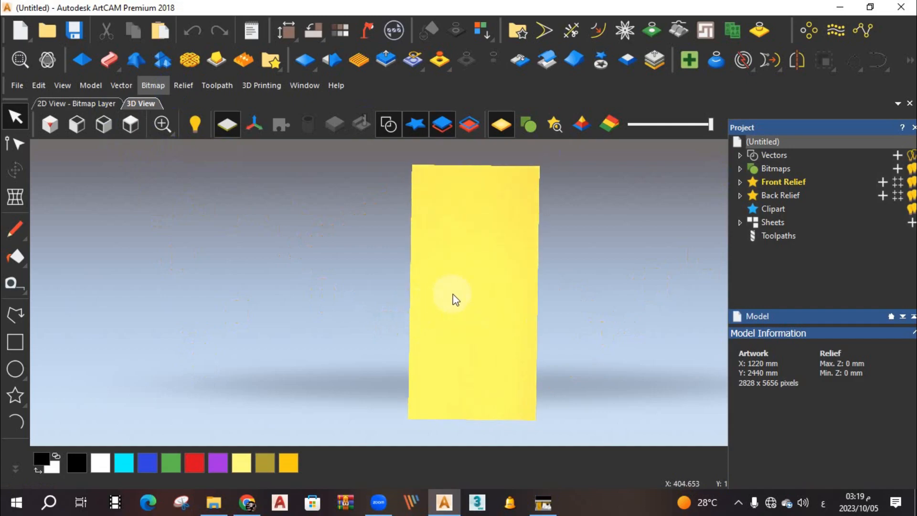
left_click(136, 125)
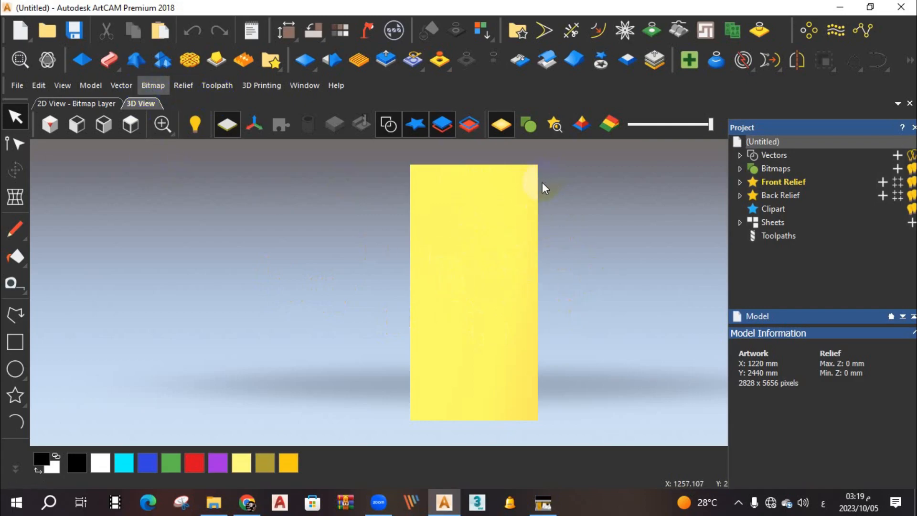
Step: Import the colour image A617.jpg as a relief from the الوان subfolder of the 2024 3D course folder on the Desktop
left_click(184, 86)
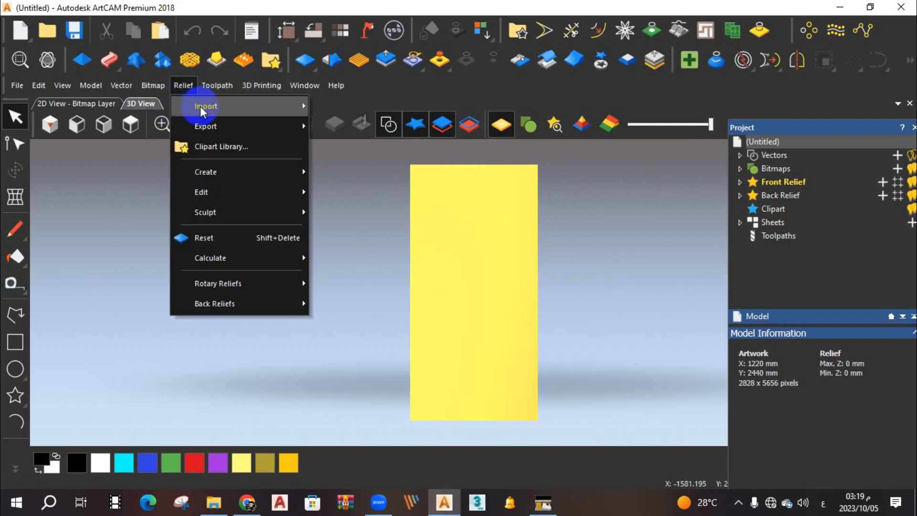
mouse_move(203, 108)
left_click(345, 106)
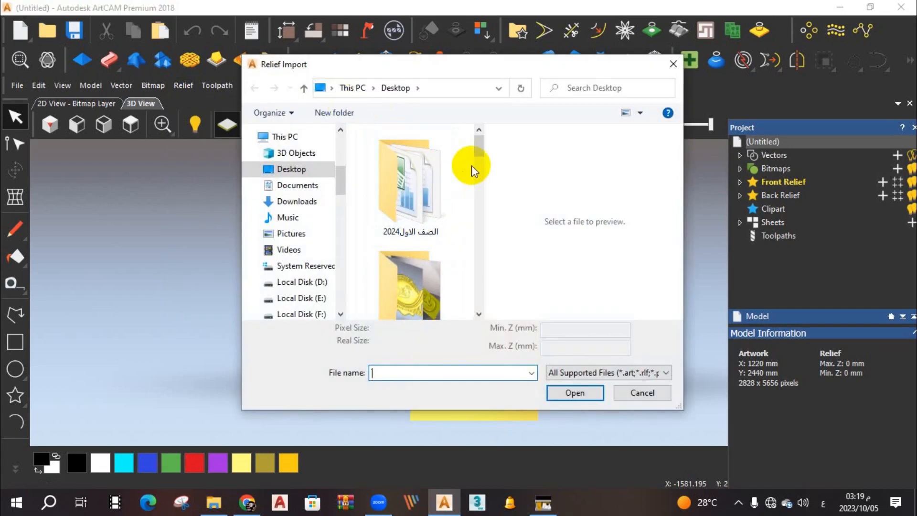
left_click(292, 170)
left_click_drag(477, 151, 478, 184)
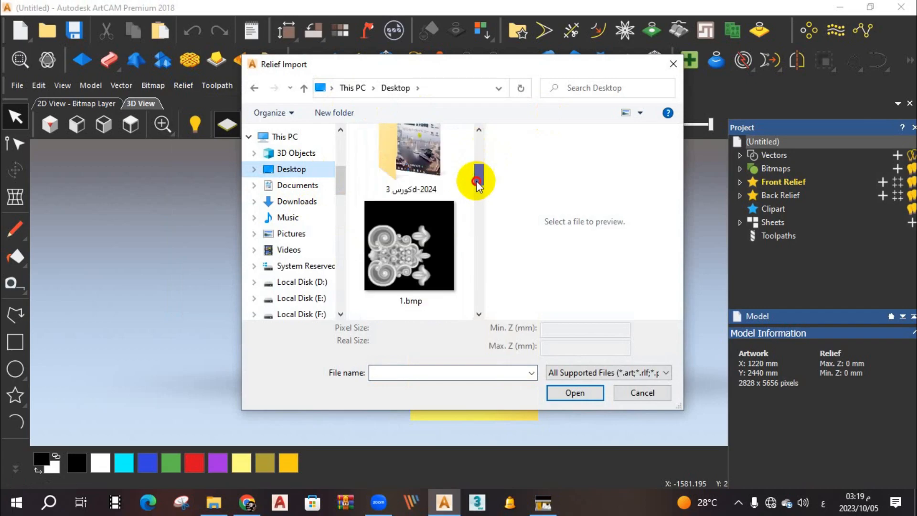
double_click(427, 160)
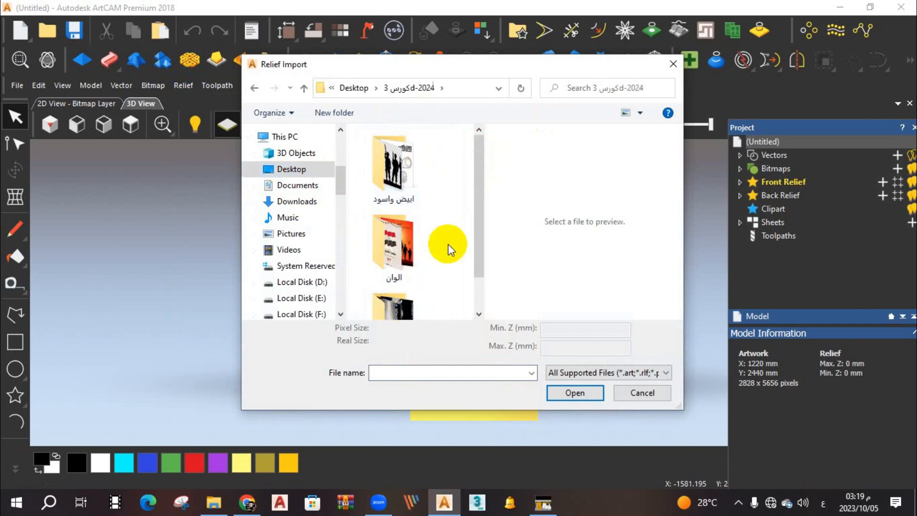
double_click(395, 245)
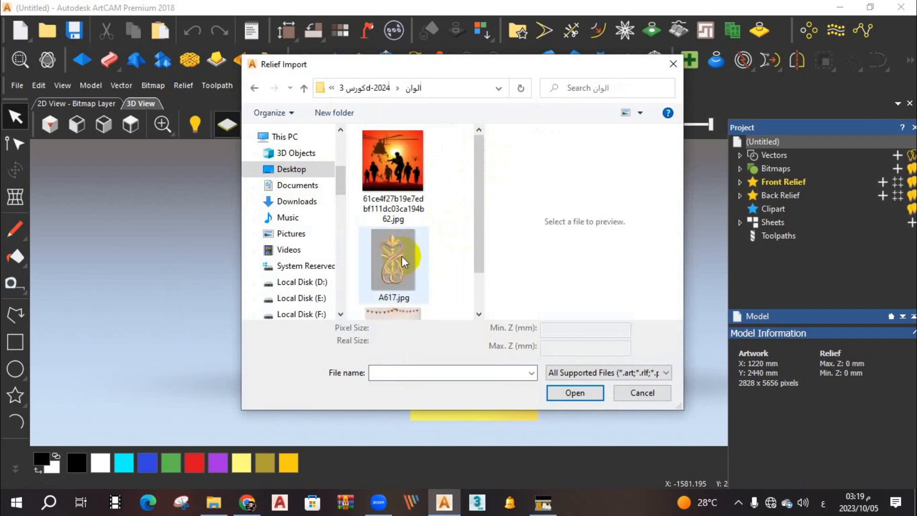
left_click(394, 254)
left_click(569, 392)
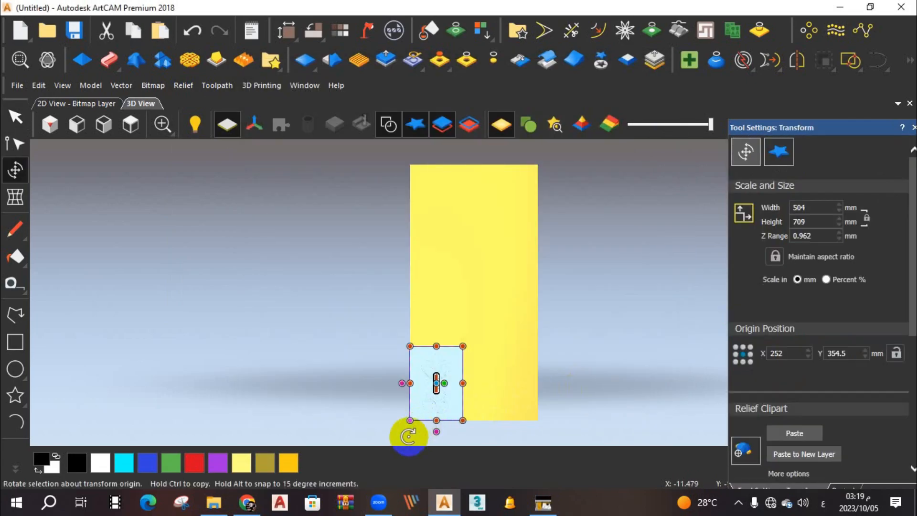
Step: Scale the imported ornament clipart to 300 mm wide with a Z range of 5 mm and paste it onto the front relief
scroll(440, 431, "up", 3)
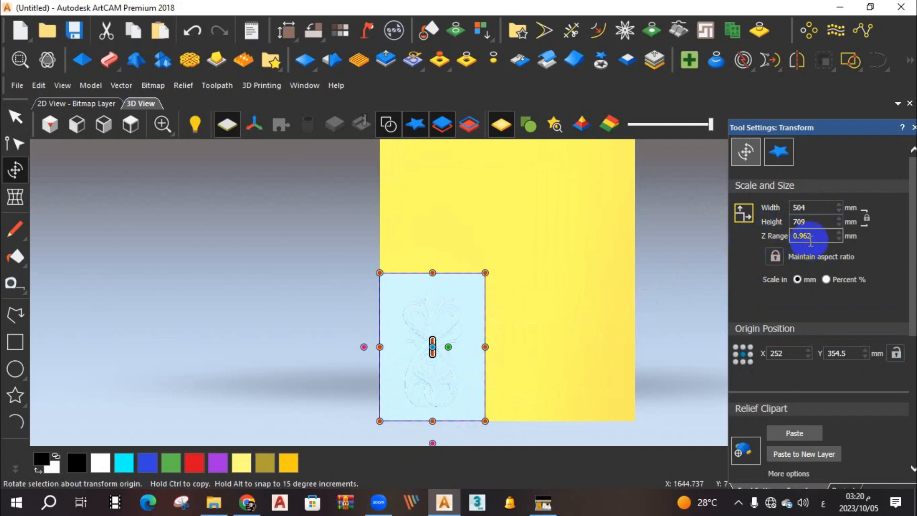
scroll(508, 323, "down", 2)
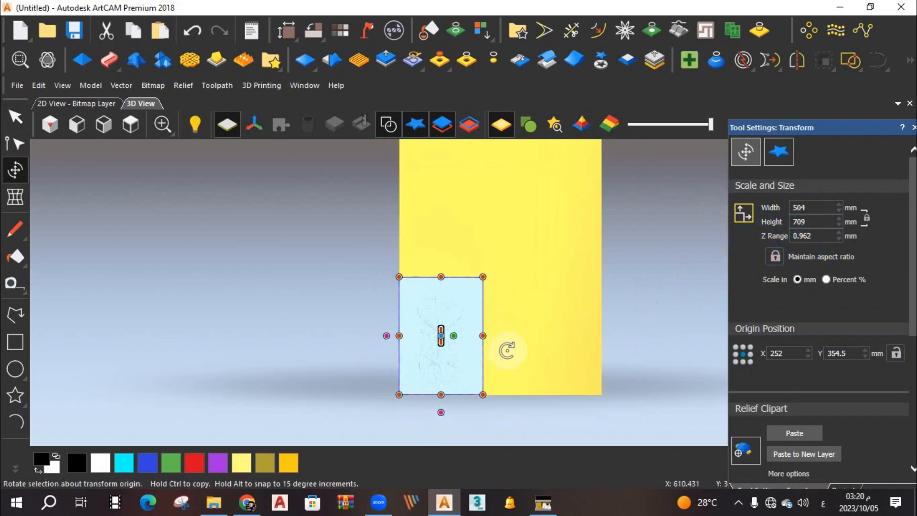
scroll(476, 392, "up", 2)
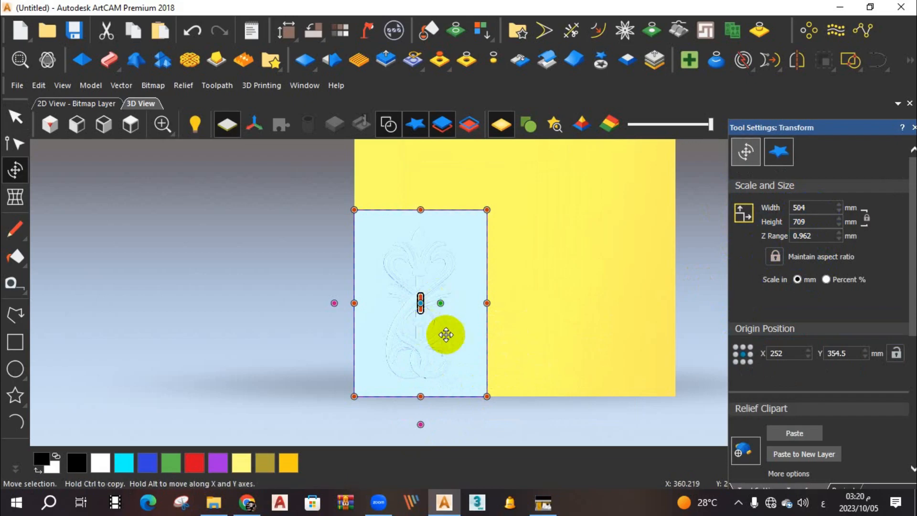
scroll(503, 268, "down", 3)
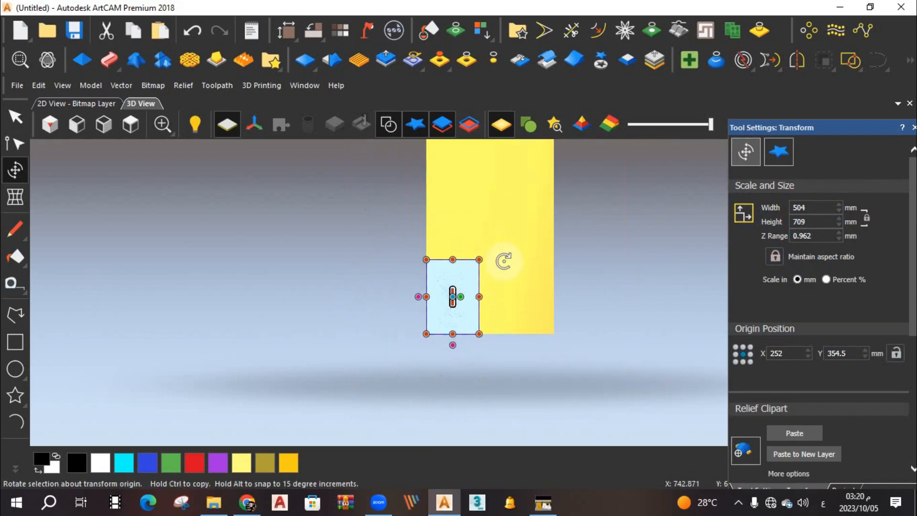
scroll(496, 289, "up", 3)
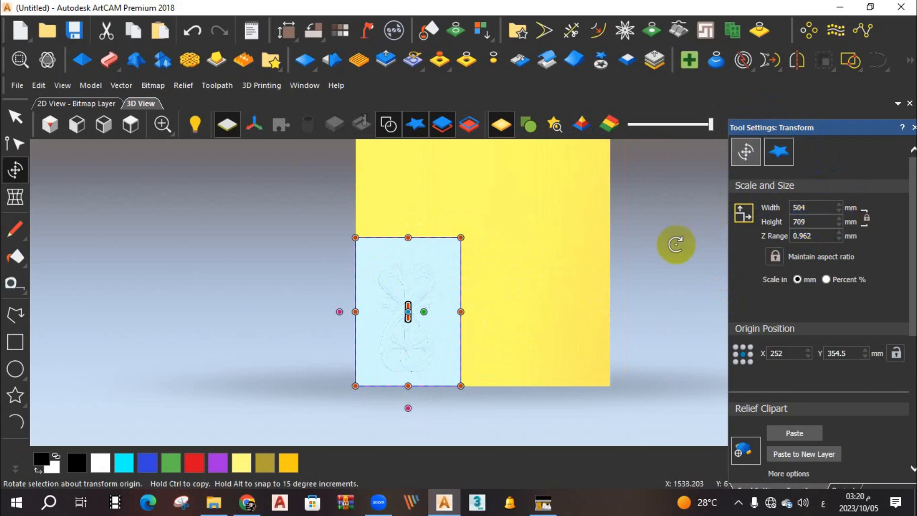
left_click_drag(818, 207, 782, 207)
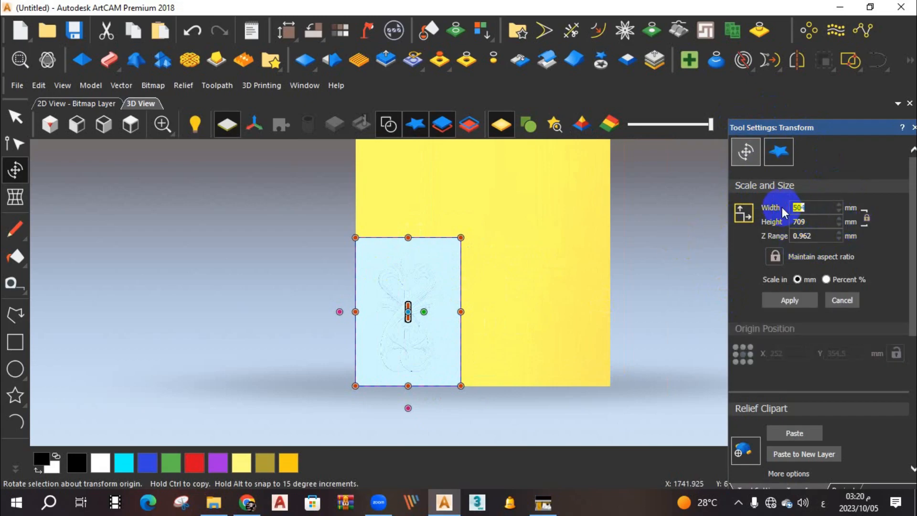
type("300")
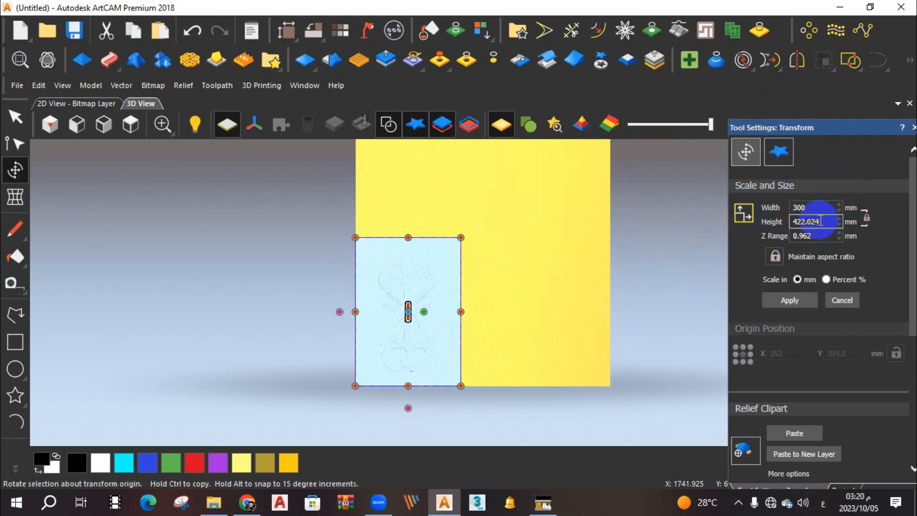
left_click_drag(821, 238, 772, 240)
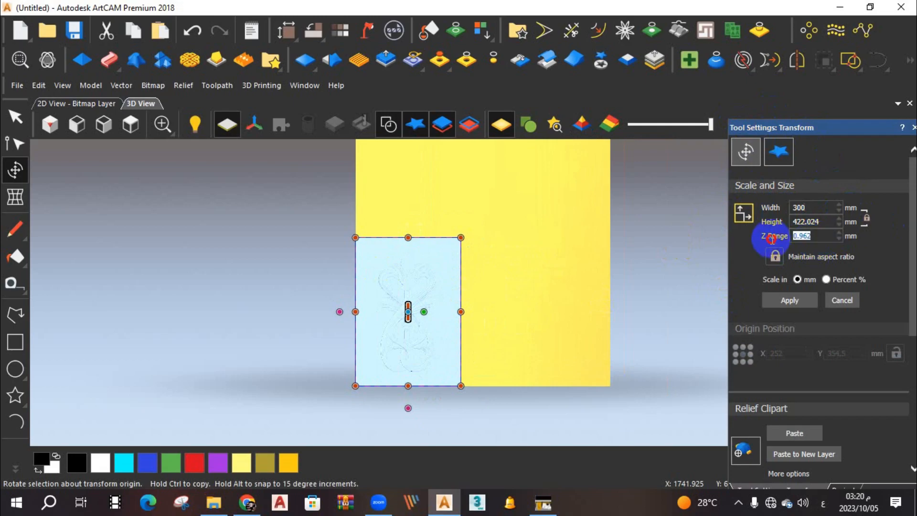
type("5")
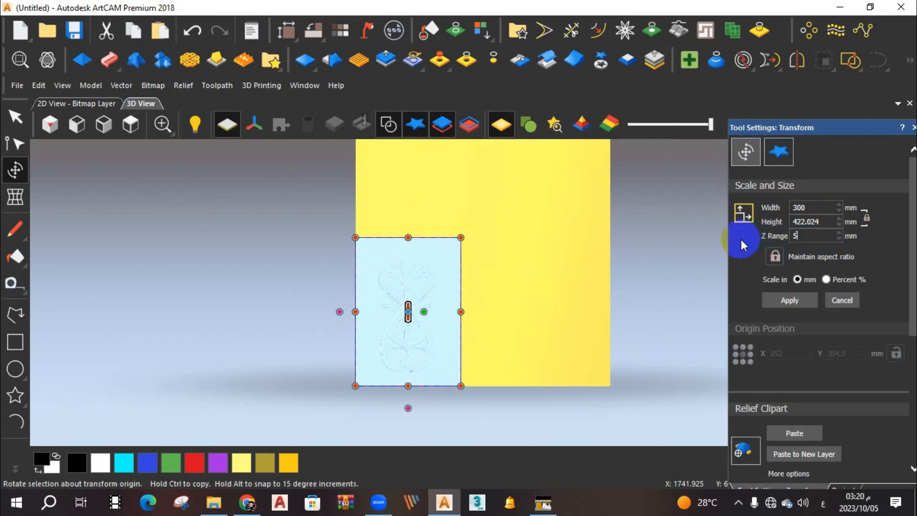
left_click(791, 300)
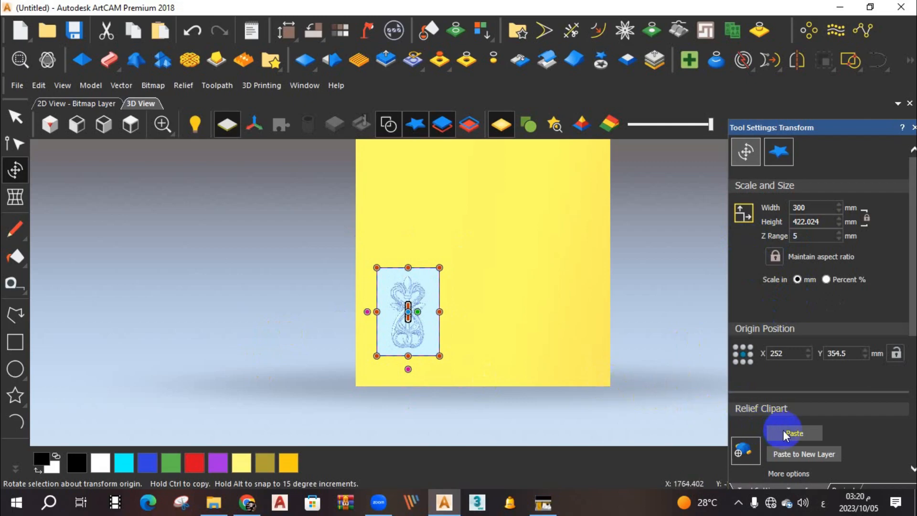
left_click(636, 415)
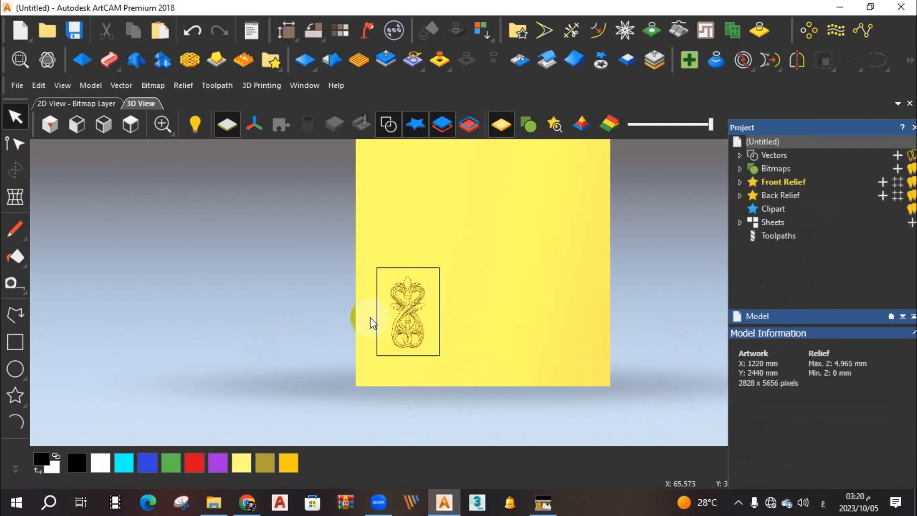
Step: Examine the surface quality and edge noise of the pasted ornament relief close up and from several angles
scroll(421, 349, "up", 5)
left_click_drag(461, 364, 416, 265)
scroll(430, 198, "down", 3)
scroll(420, 210, "up", 6)
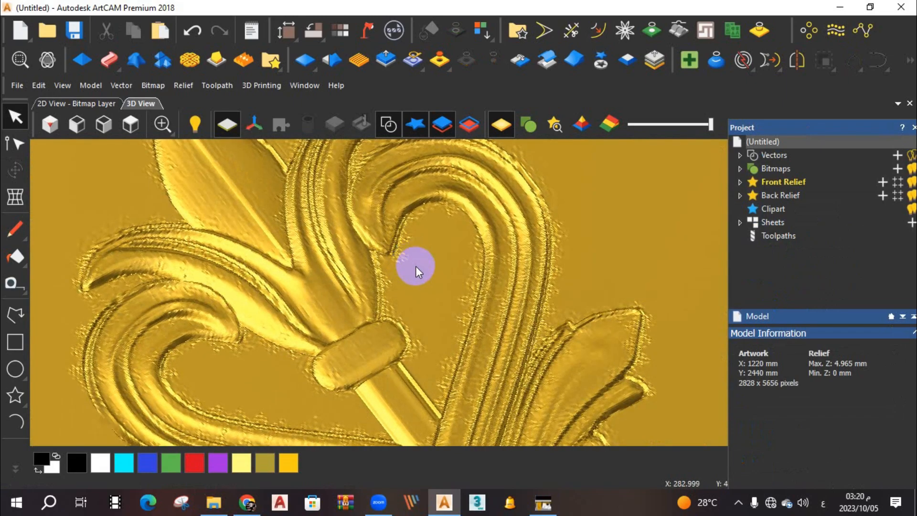
scroll(416, 266, "down", 2)
scroll(385, 202, "up", 4)
scroll(440, 246, "down", 5)
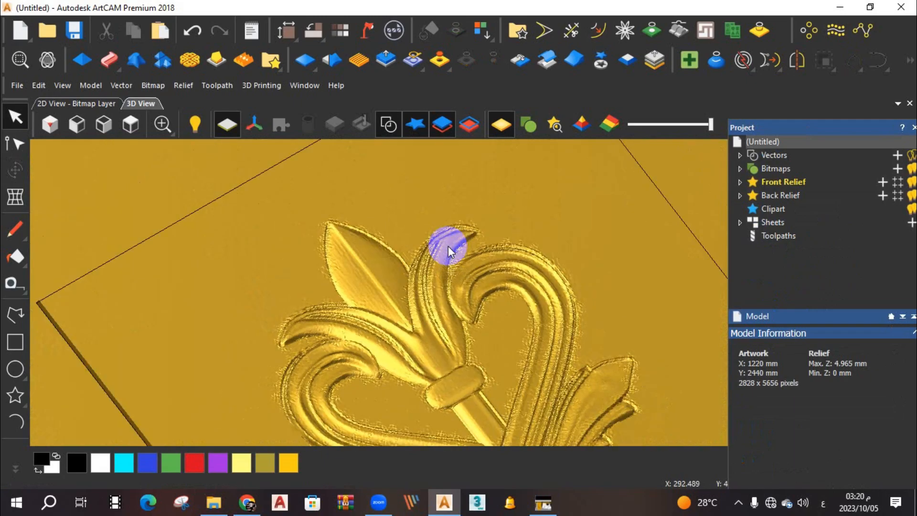
scroll(533, 372, "up", 3)
scroll(498, 348, "up", 2)
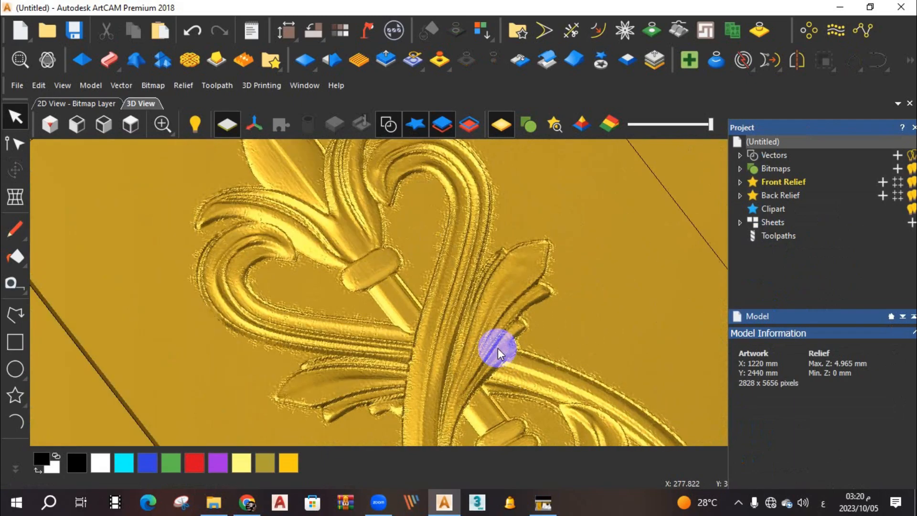
scroll(498, 348, "down", 6)
scroll(499, 404, "up", 5)
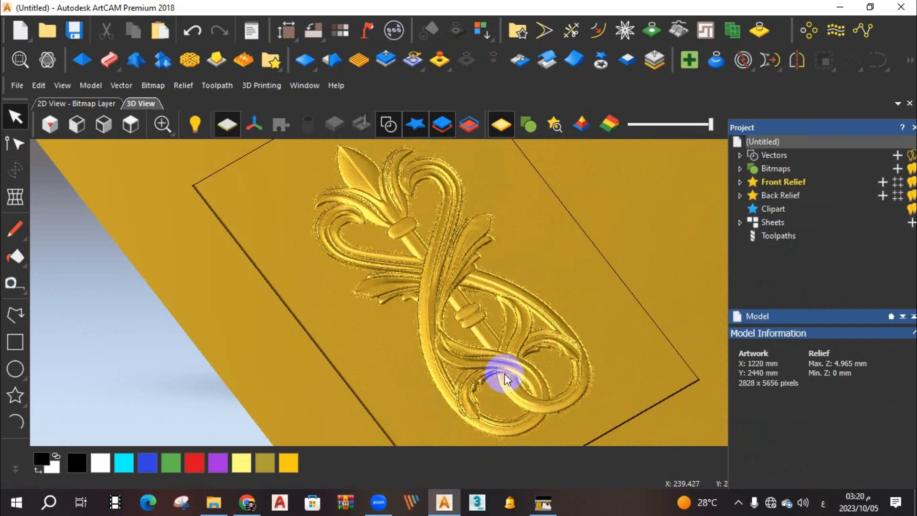
scroll(382, 379, "down", 2)
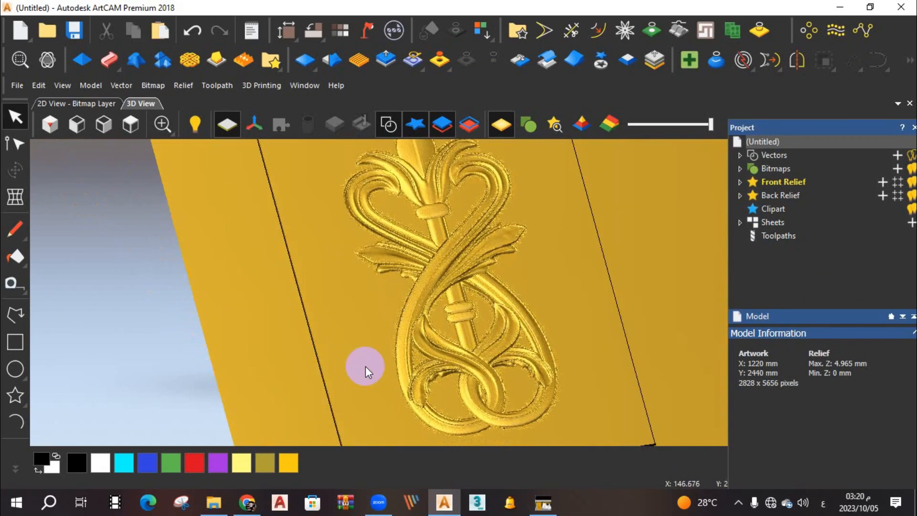
scroll(500, 291, "down", 3)
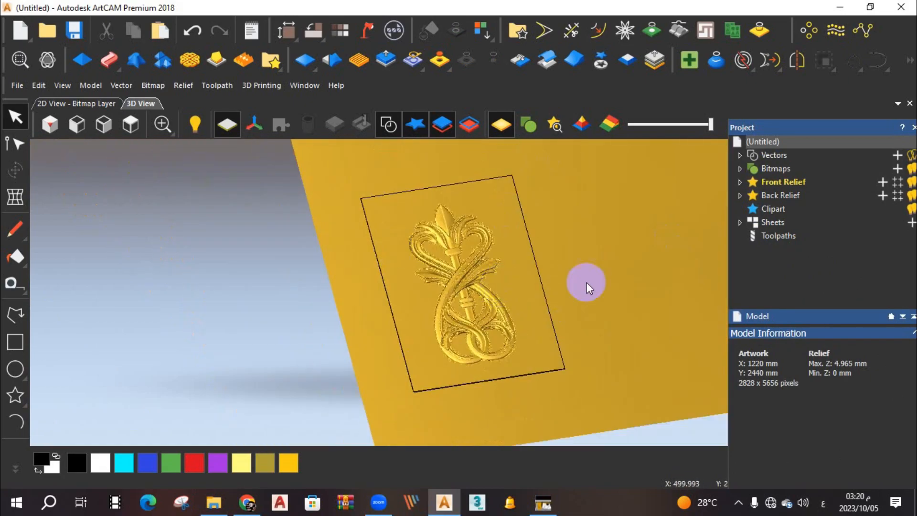
Step: Reset the front relief to clear the pasted ornament from the sheet
left_click(133, 127)
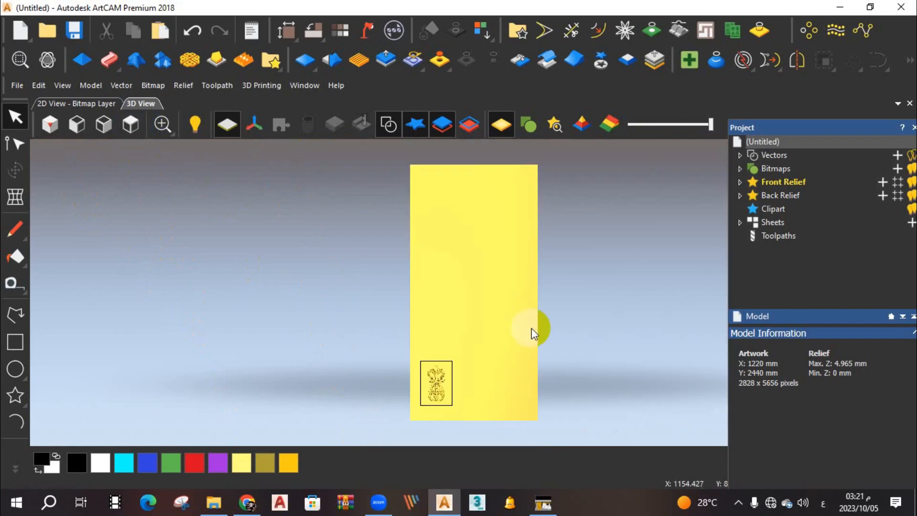
scroll(430, 374, "up", 4)
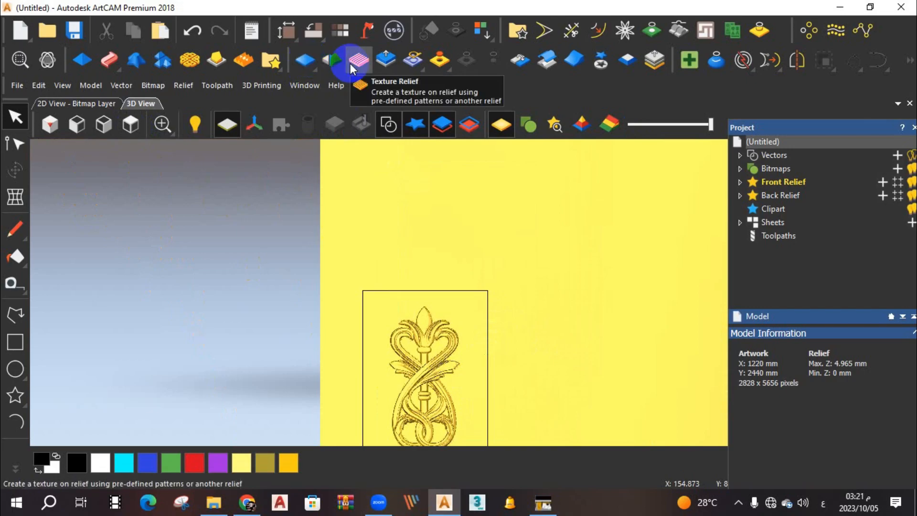
left_click(305, 60)
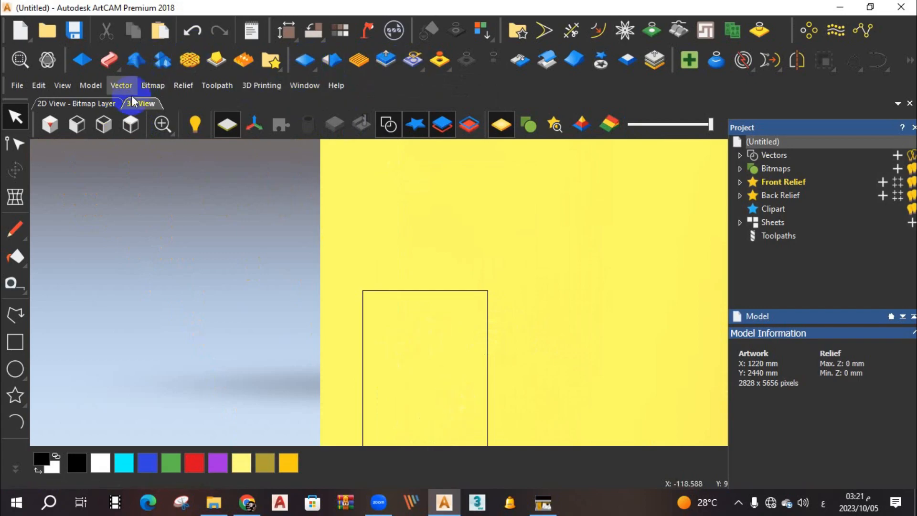
Step: Import the colour soldiers-and-helicopter image 61ce4f27b19e7edbf111dc03ca194b62.jpg from the الوان folder as a relief
left_click(174, 85)
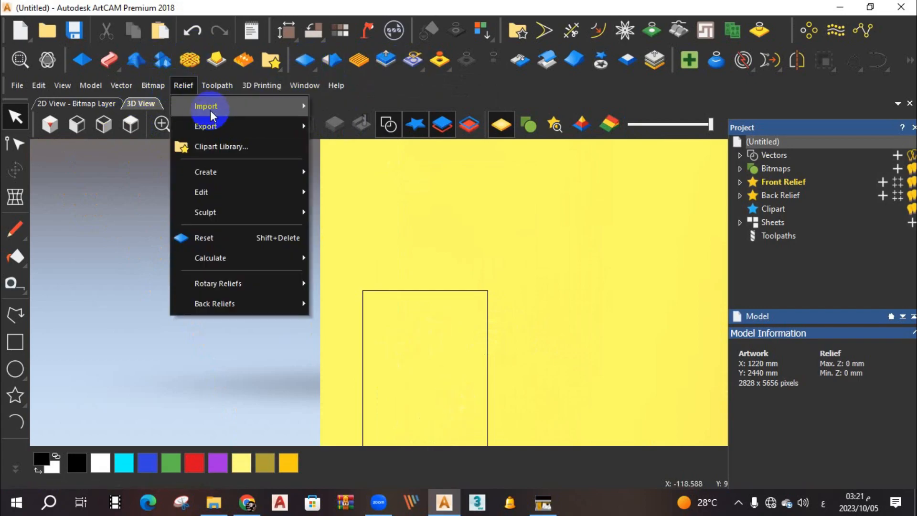
mouse_move(205, 107)
left_click(340, 107)
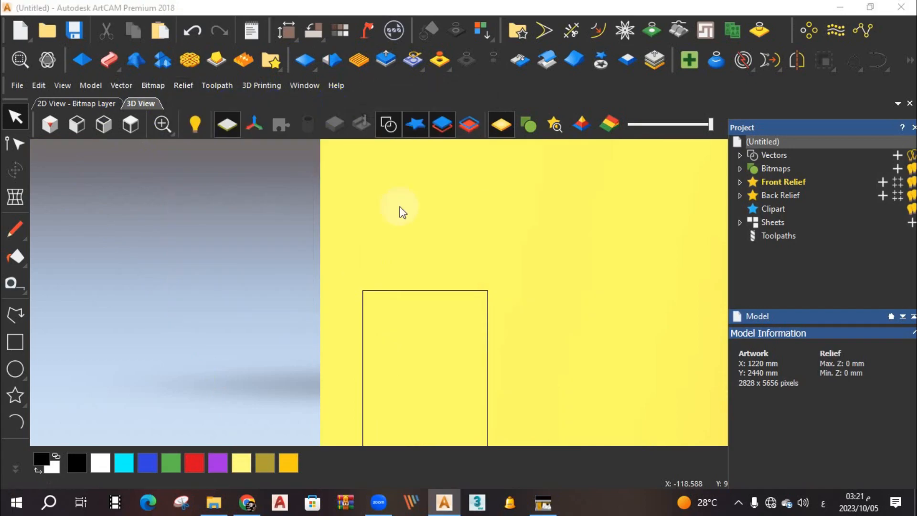
left_click(392, 160)
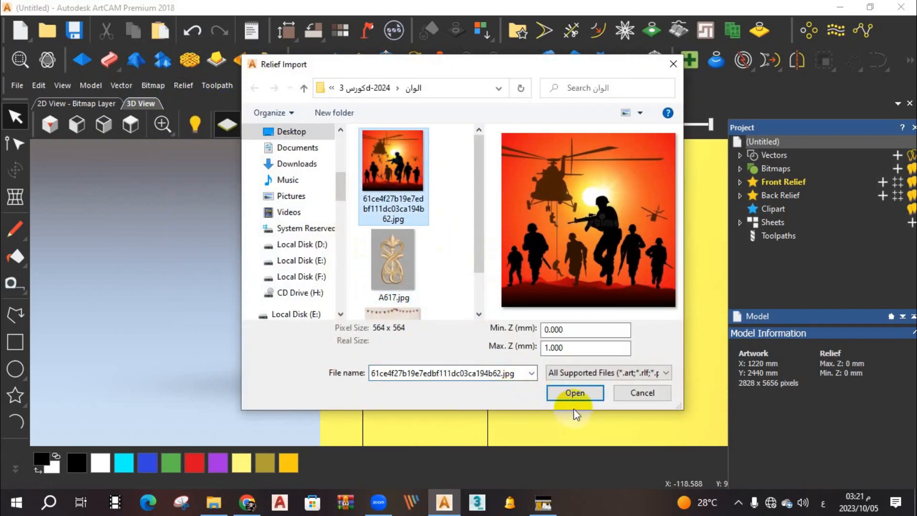
left_click(577, 392)
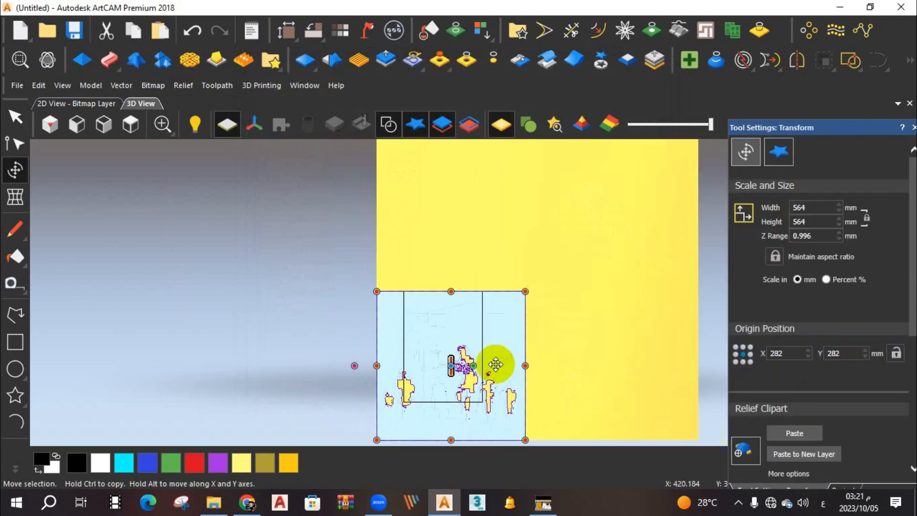
Step: Move the imported soldiers clipart to about X 545, Y 555 mm and paste it onto the front relief
left_click_drag(503, 327, 573, 256)
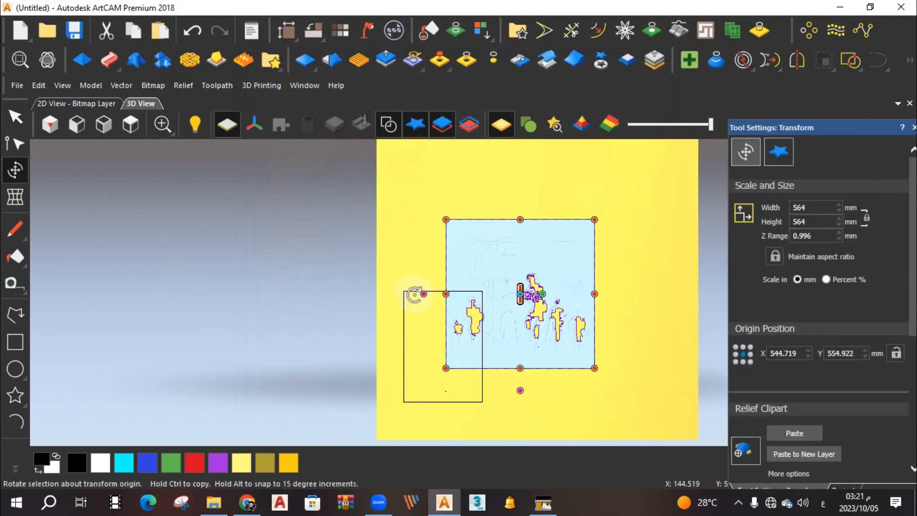
left_click(812, 235)
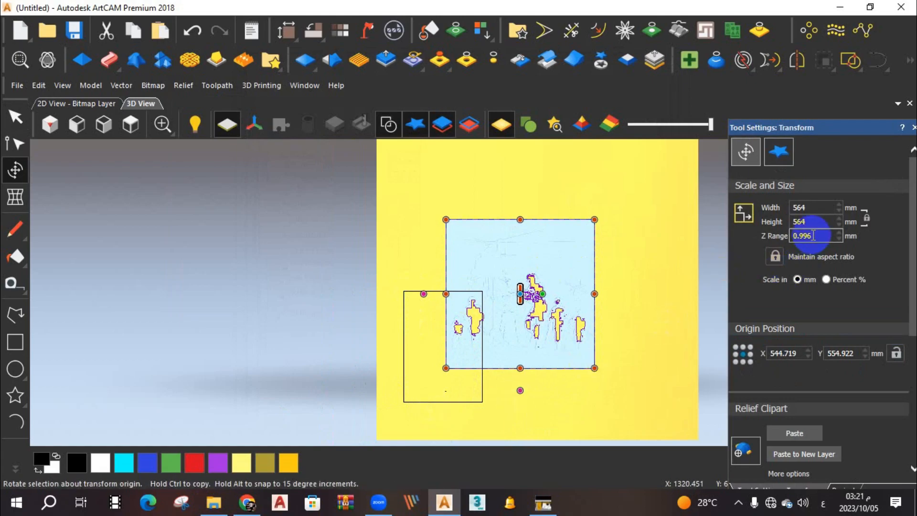
left_click(805, 285)
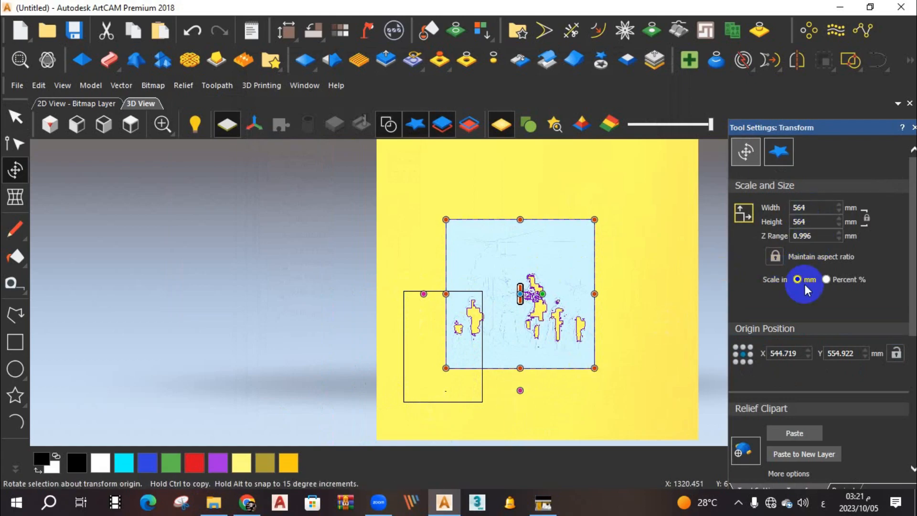
left_click(792, 433)
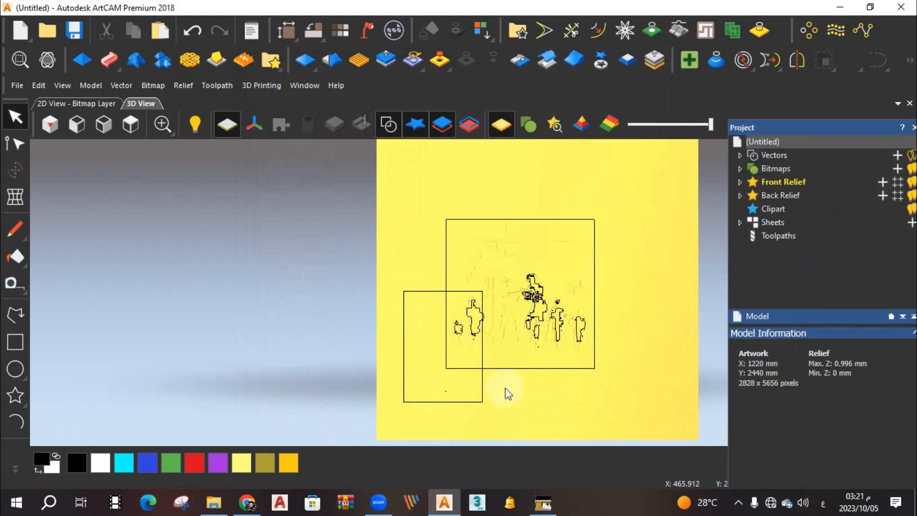
Step: Hide the vectors and examine the surface and outline quality of the pasted soldiers relief close up at an angle
left_click_drag(519, 420, 645, 302)
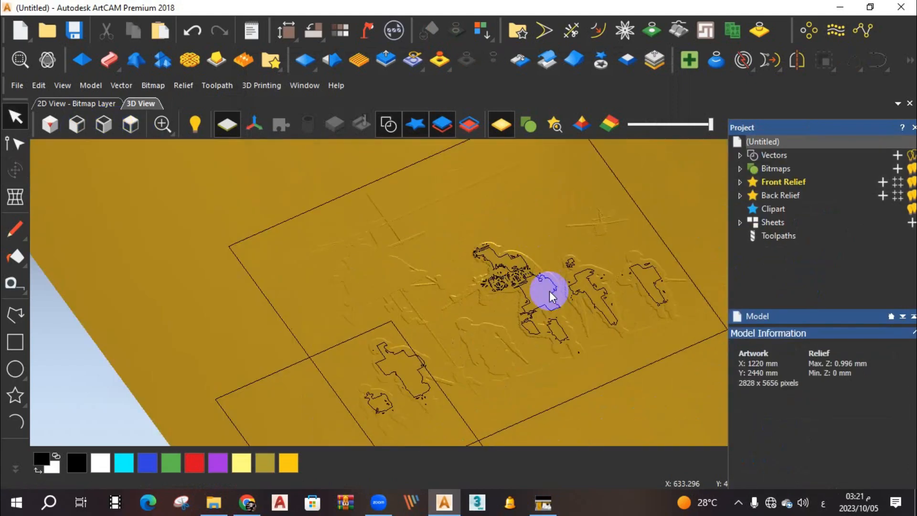
left_click(388, 124)
left_click_drag(468, 242, 560, 403)
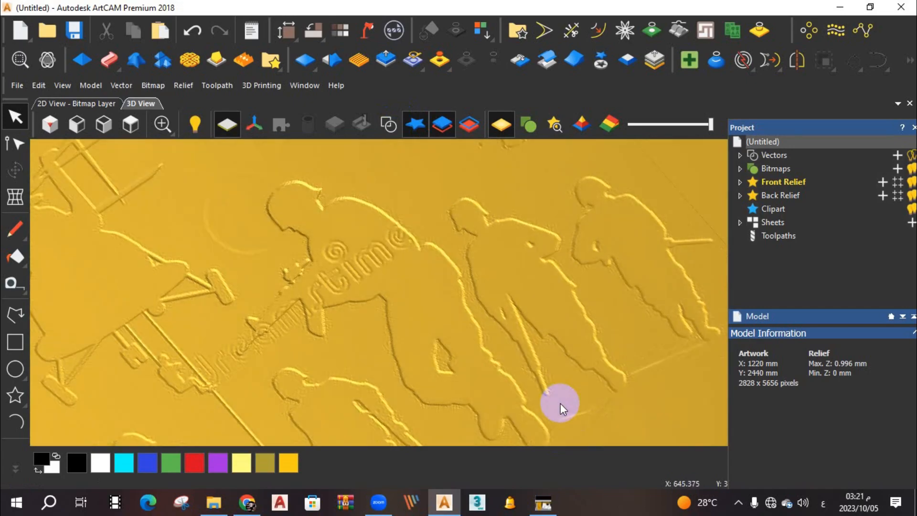
left_click_drag(505, 340, 497, 282)
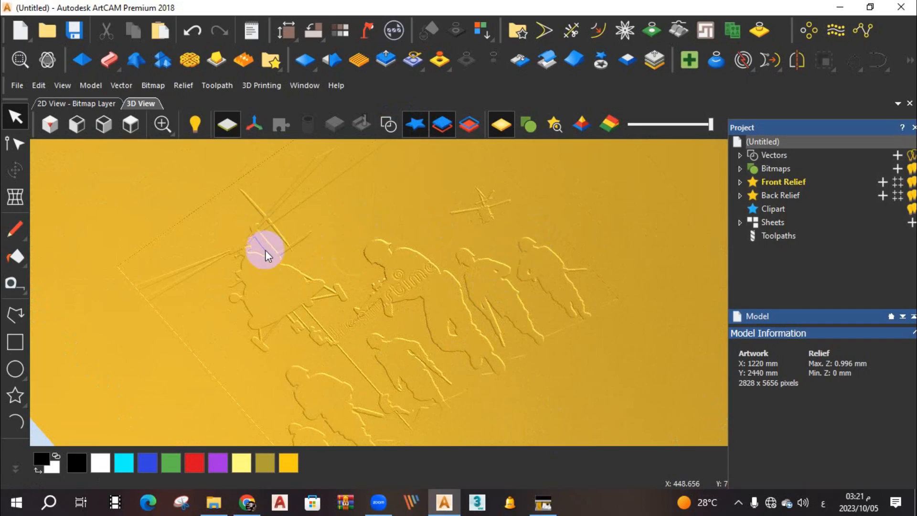
Step: Turn on the relief colour preview in the 2D view and examine the tones of the soldiers' silhouettes and background
left_click(106, 106)
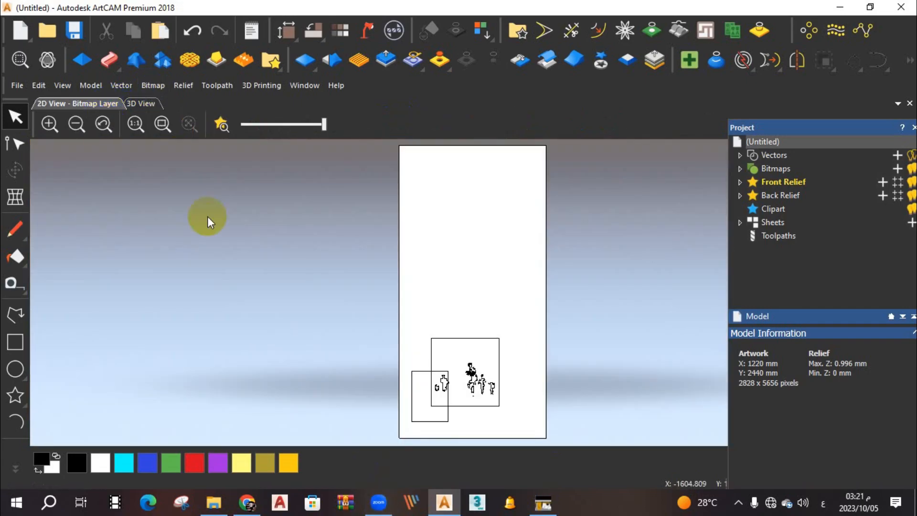
scroll(473, 363, "up", 3)
left_click(221, 125)
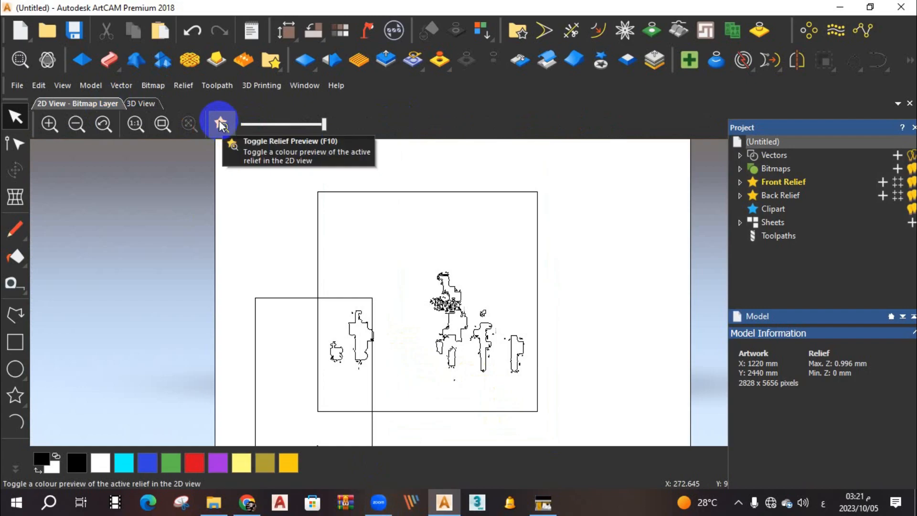
scroll(441, 311, "up", 3)
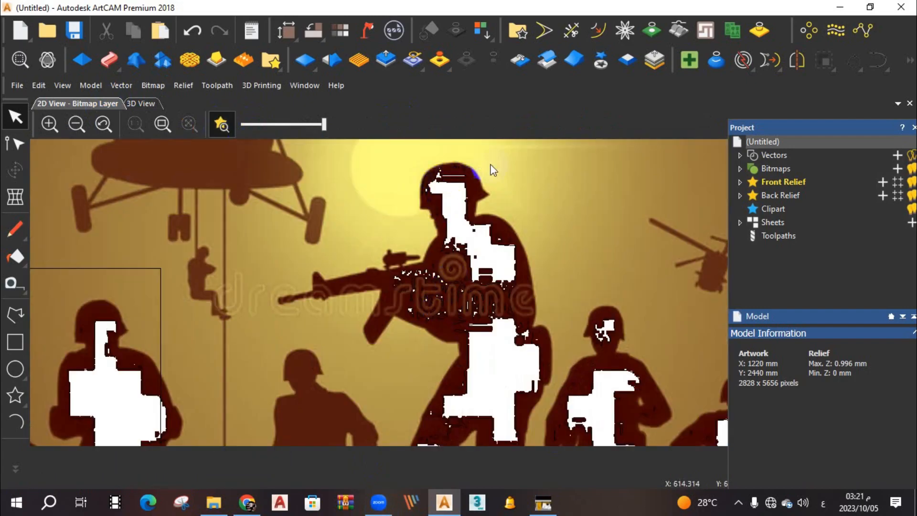
scroll(484, 233, "down", 3)
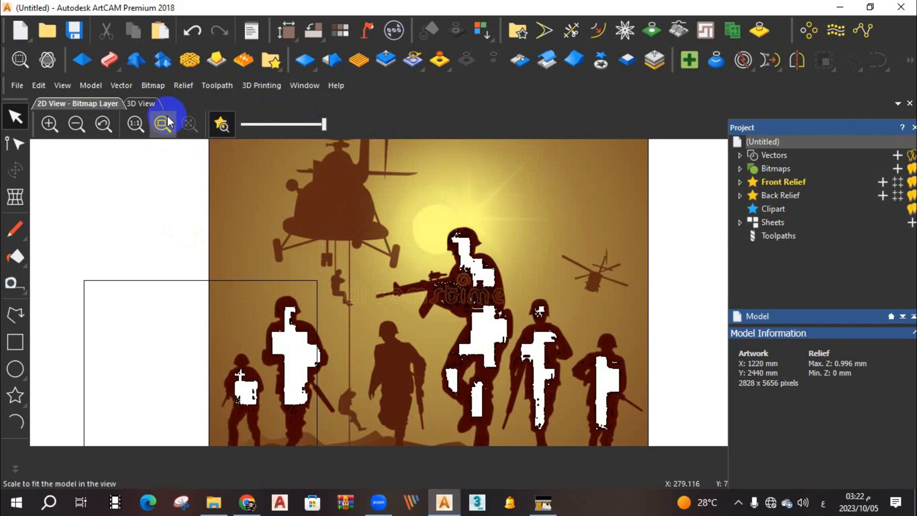
Step: Return to the 3D view and reset the front relief to clear the soldiers from the sheet
left_click(142, 103)
left_click_drag(440, 199, 442, 210)
scroll(441, 211, "down", 4)
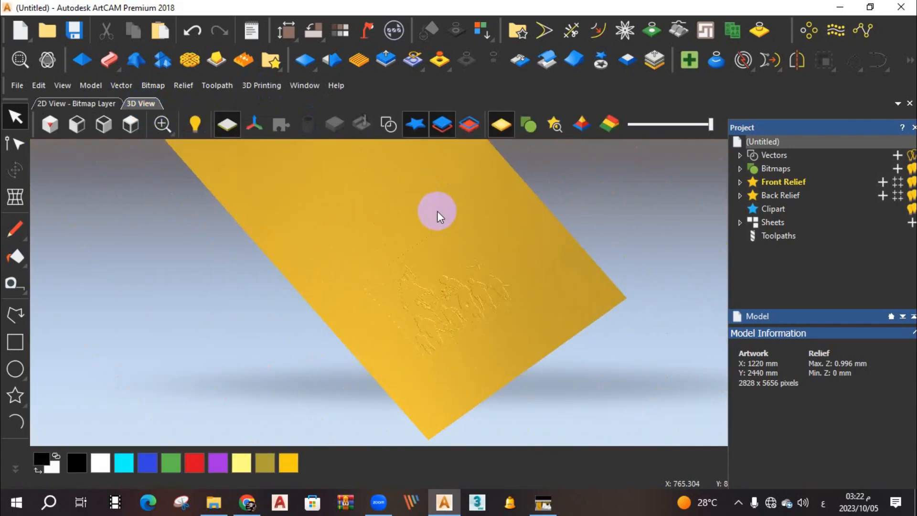
left_click(306, 63)
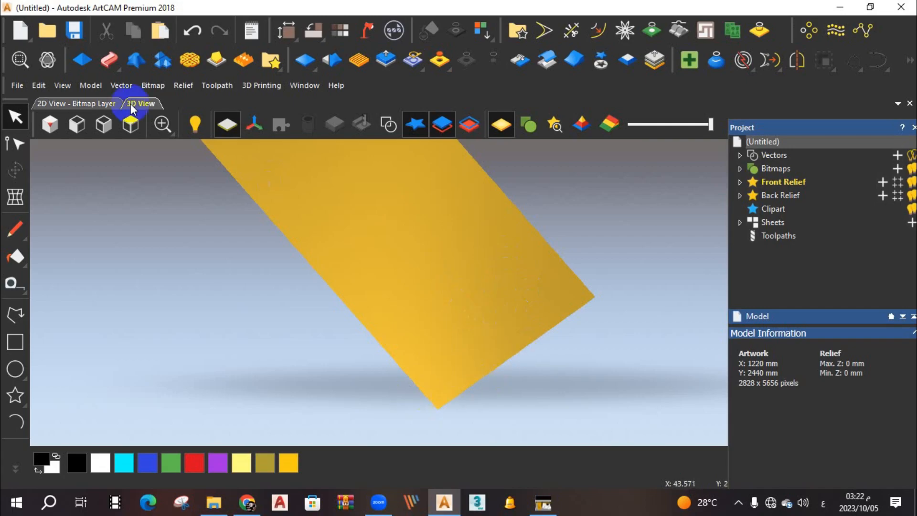
Step: Import the colour flag poster image from the الوان folder as a relief
left_click(183, 85)
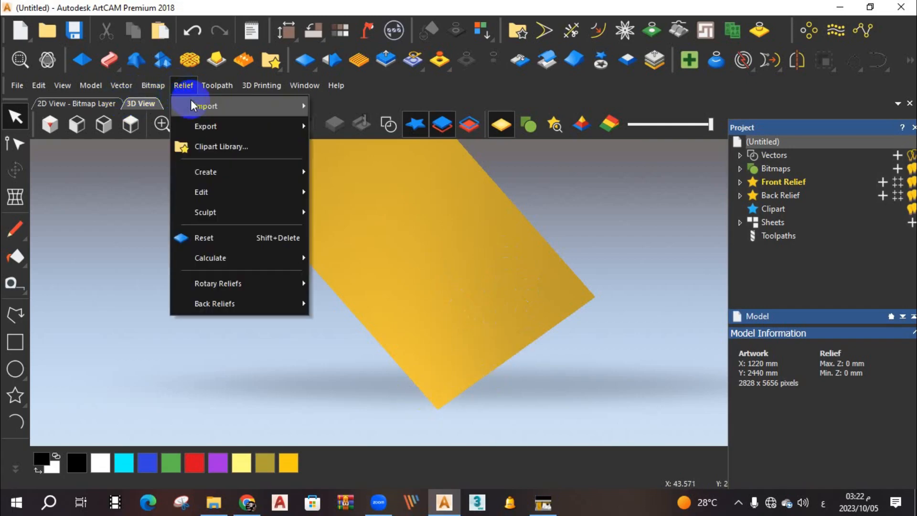
mouse_move(200, 107)
left_click(348, 108)
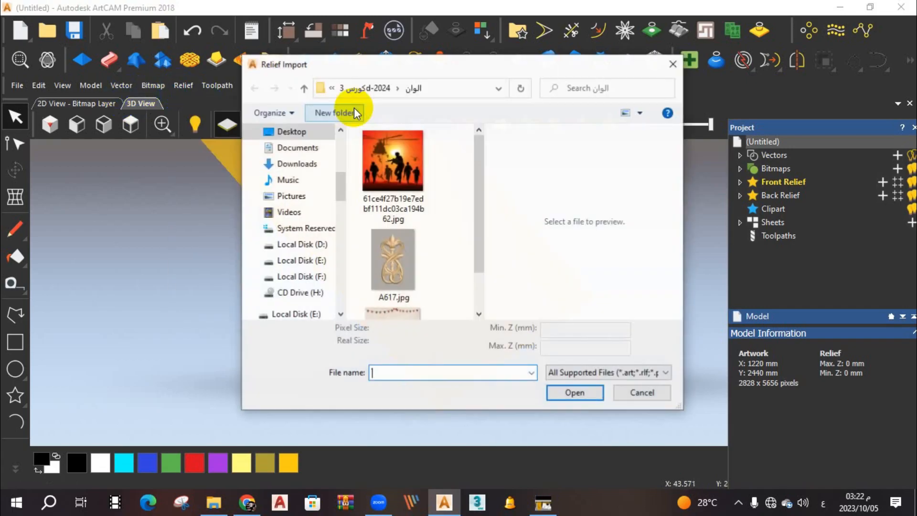
scroll(401, 267, "down", 2)
left_click(382, 276)
left_click(579, 395)
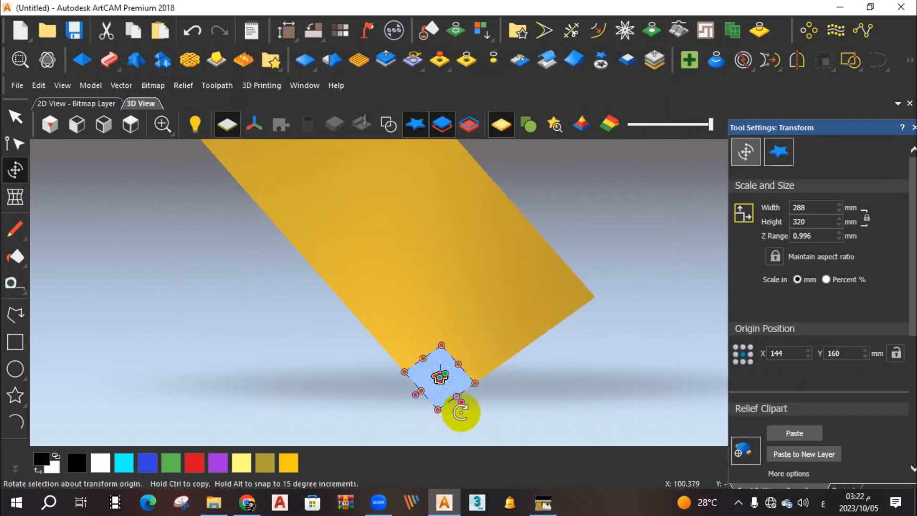
Step: Paste the imported flag poster clipart onto the front relief at its original size in the sheet's corner
scroll(446, 380, "up", 5)
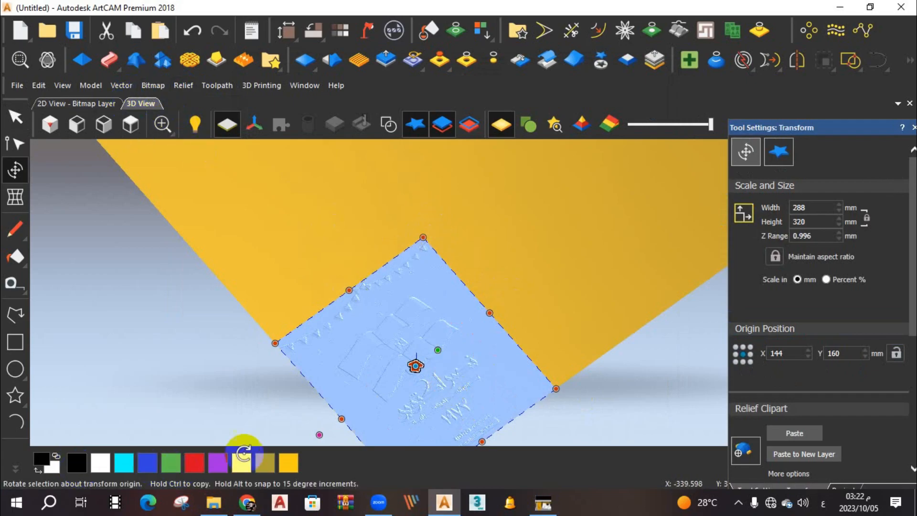
scroll(436, 399, "down", 3)
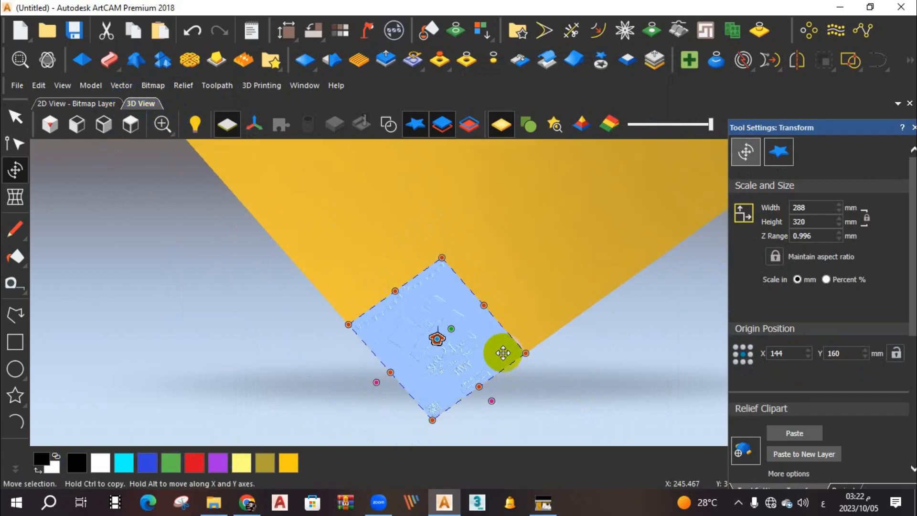
left_click(811, 432)
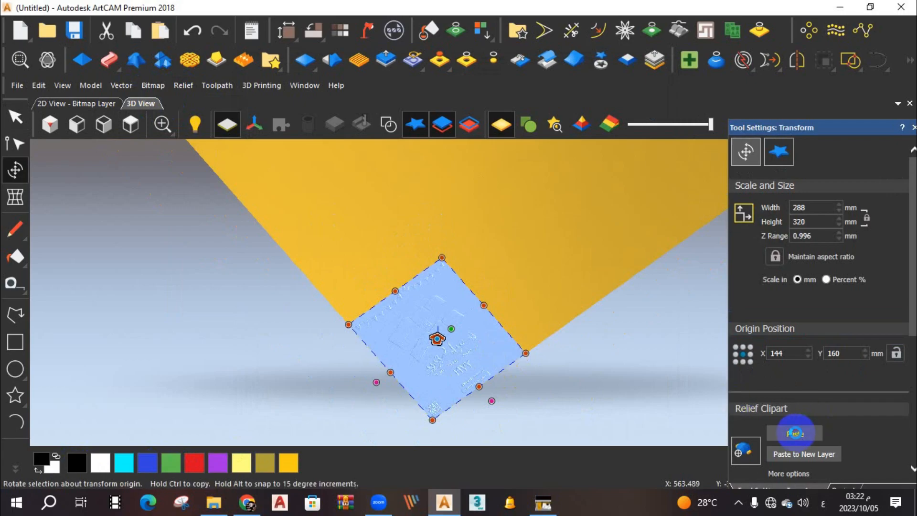
Step: Examine the flag outlines, lettering and surface noise of the pasted poster relief close up and from several angles
scroll(429, 353, "up", 3)
scroll(449, 340, "up", 3)
scroll(452, 340, "down", 2)
middle_click_drag(452, 340, 344, 357)
scroll(470, 299, "up", 2)
scroll(468, 295, "down", 3)
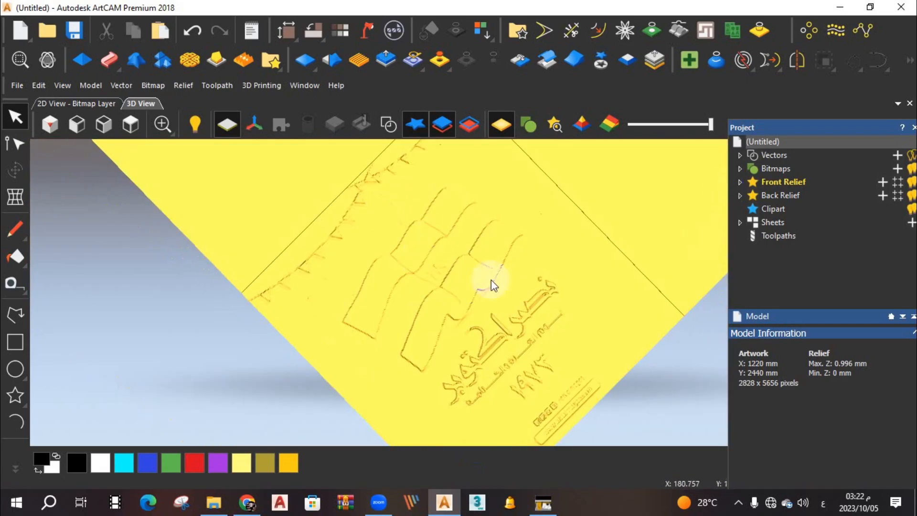
scroll(491, 275, "up", 3)
scroll(489, 261, "down", 3)
scroll(489, 261, "up", 2)
left_click_drag(488, 262, 535, 188)
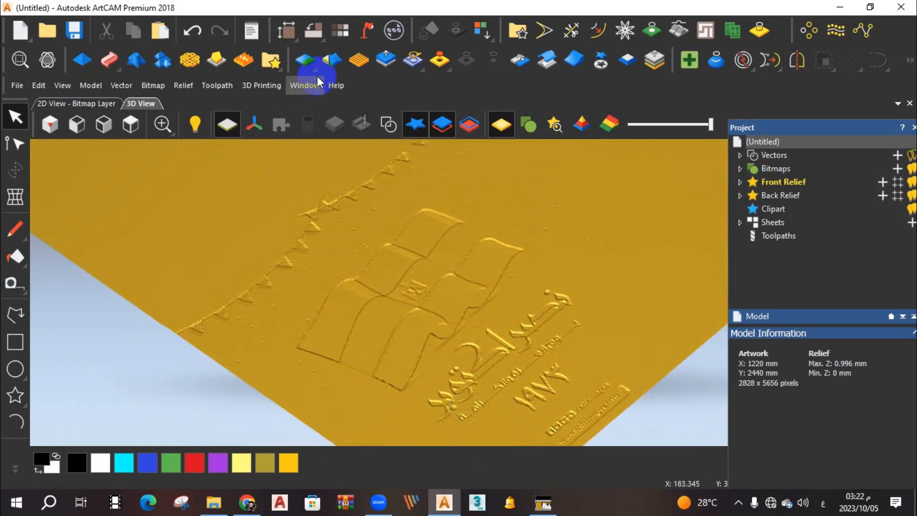
Step: Reset the front relief to clear the flag poster and show the sheet from the top
left_click(302, 61)
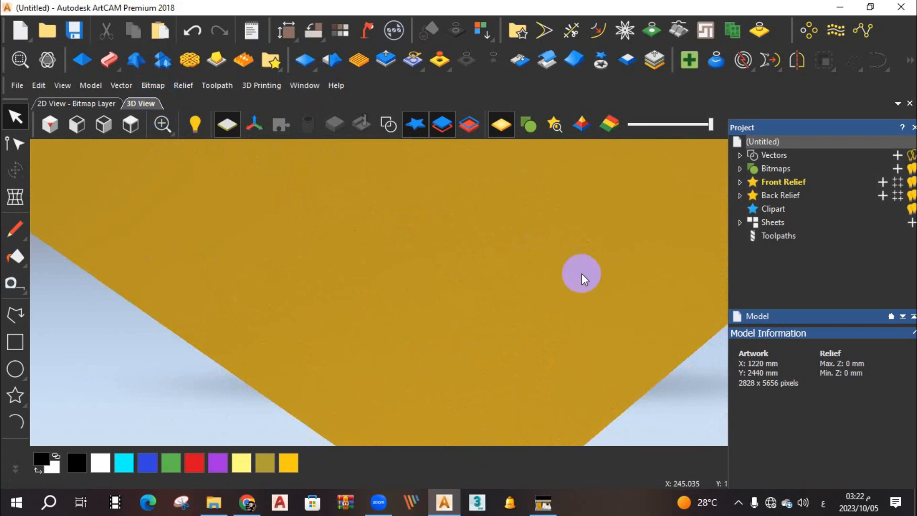
left_click(132, 126)
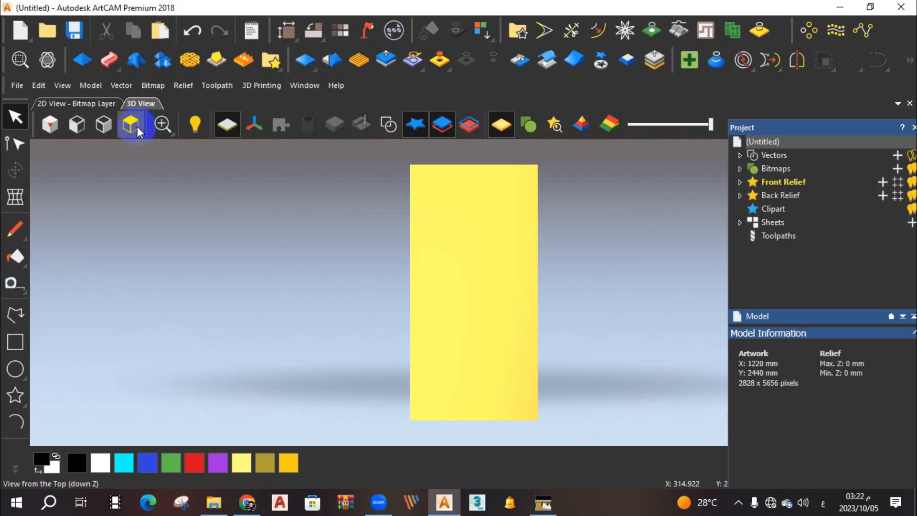
Step: Open the grayscale flower image gray.jpg in ArtCAM from the جراي سكيل subfolder of the 2024 3D course folder on the desktop
left_click(839, 9)
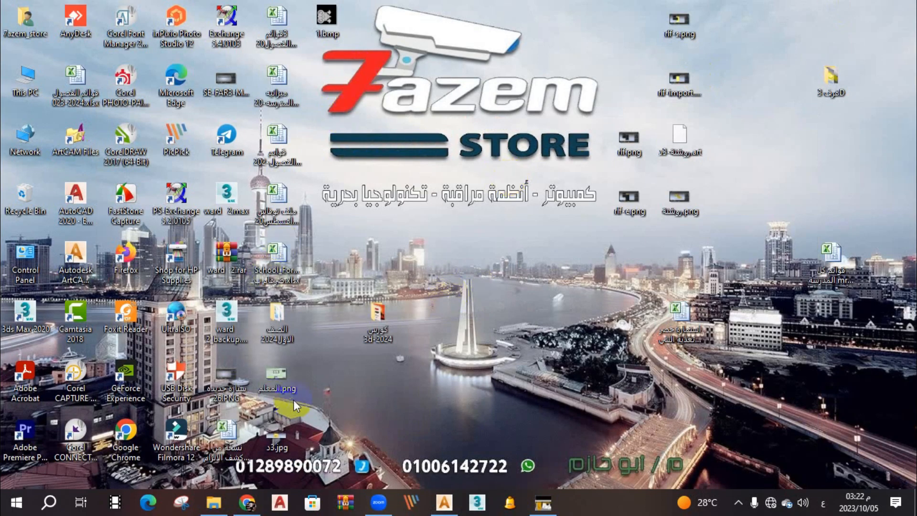
double_click(373, 315)
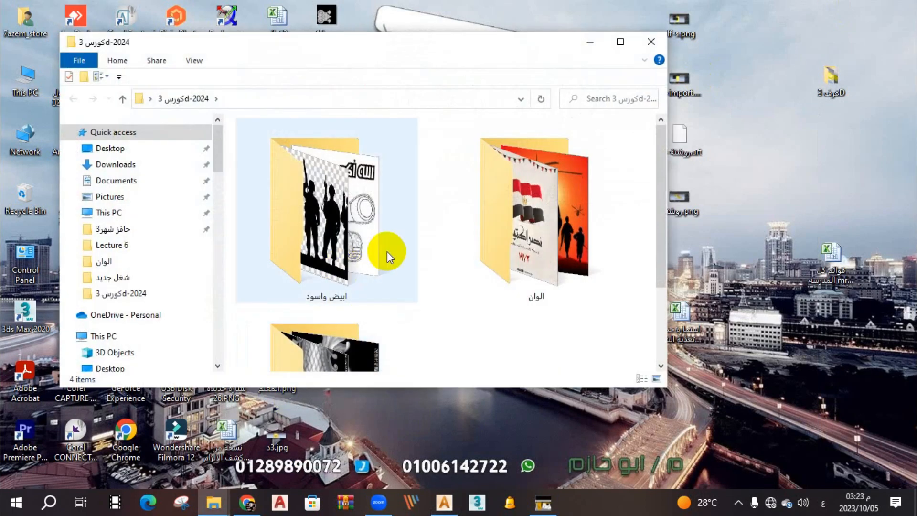
scroll(377, 271, "down", 2)
double_click(323, 274)
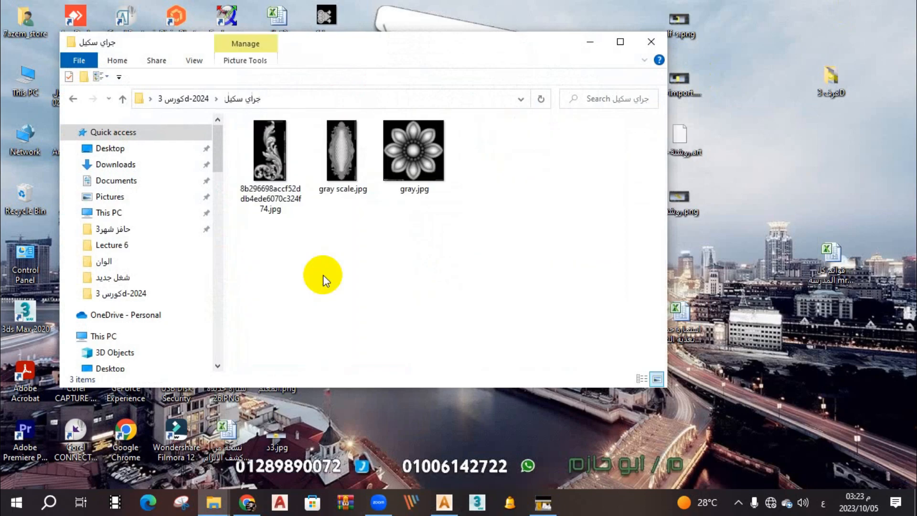
left_click_drag(422, 172, 436, 303)
left_click(462, 279)
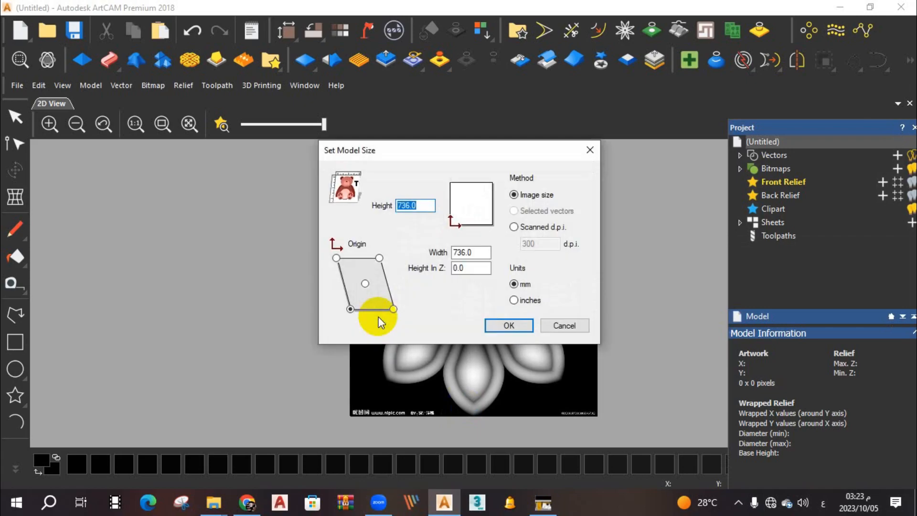
Step: Create the model from the flower image at its image size in mm with a height in Z of 4
left_click_drag(431, 151, 183, 156)
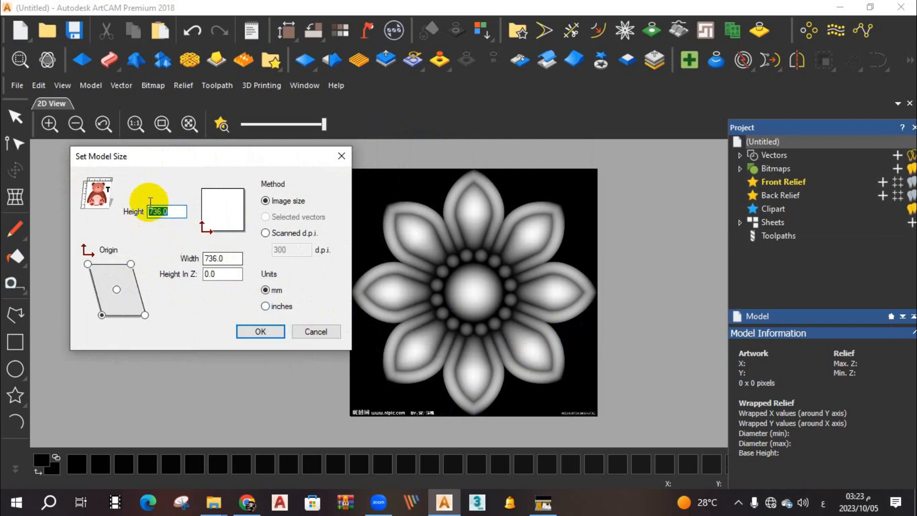
left_click(224, 273)
type("4")
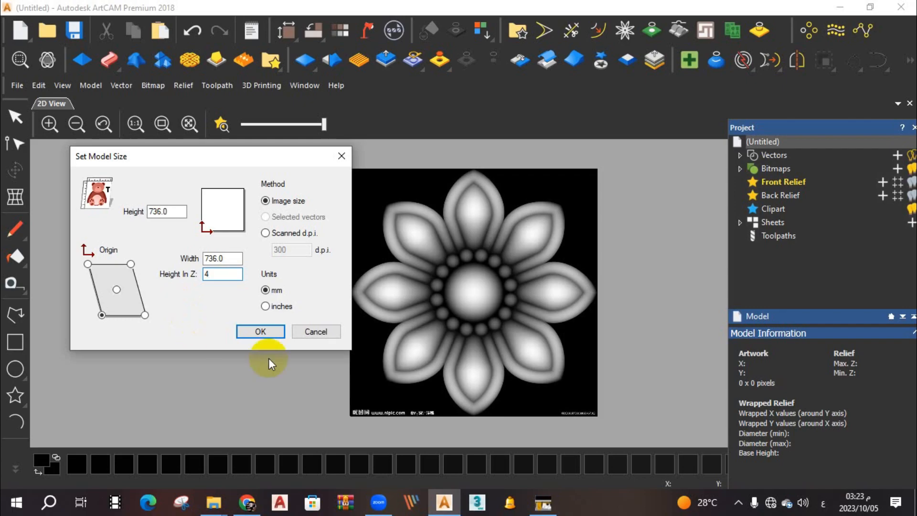
left_click(264, 336)
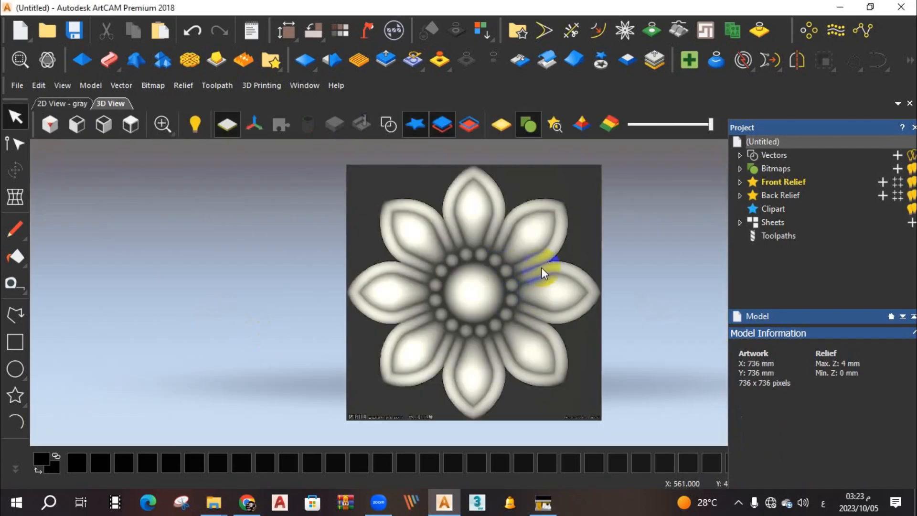
scroll(536, 268, "down", 2)
scroll(534, 276, "up", 2)
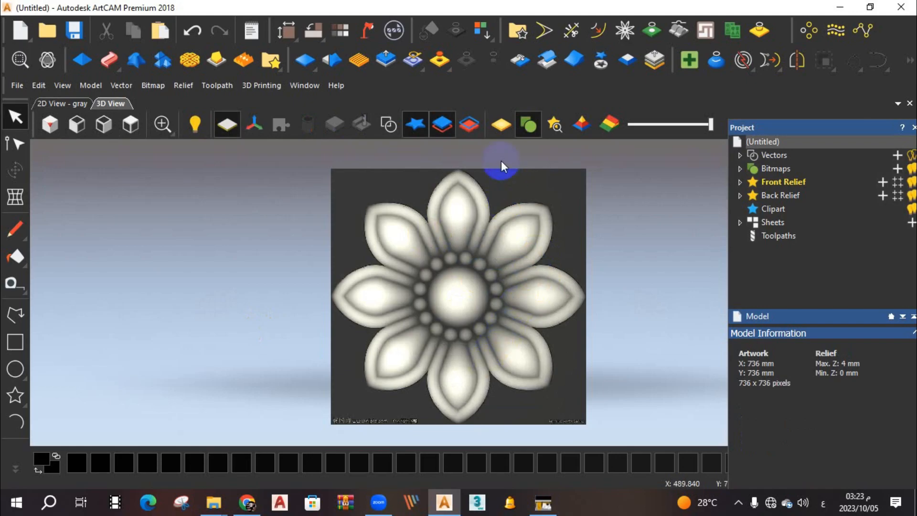
Step: Show the flower relief in plain gold material without the bitmap colours and examine its petals and edges from several angles
left_click(502, 128)
scroll(452, 310, "down", 2)
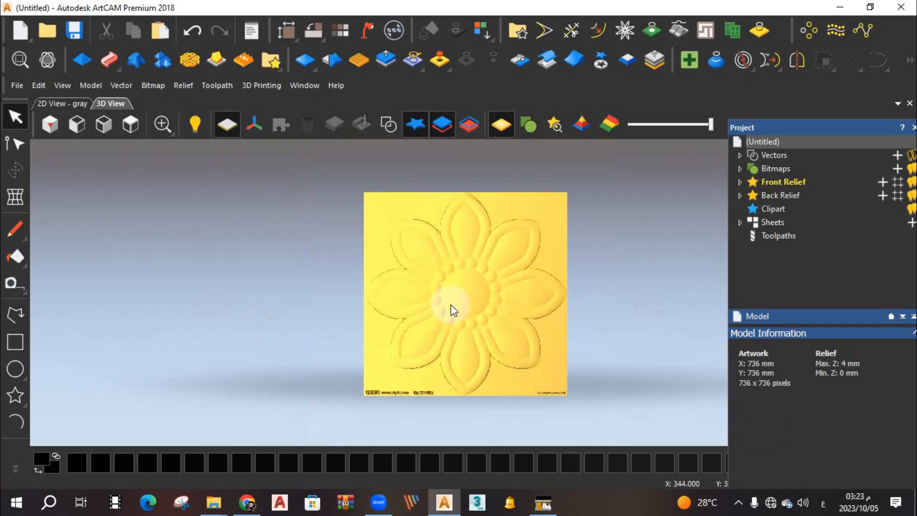
left_click_drag(471, 352, 551, 266)
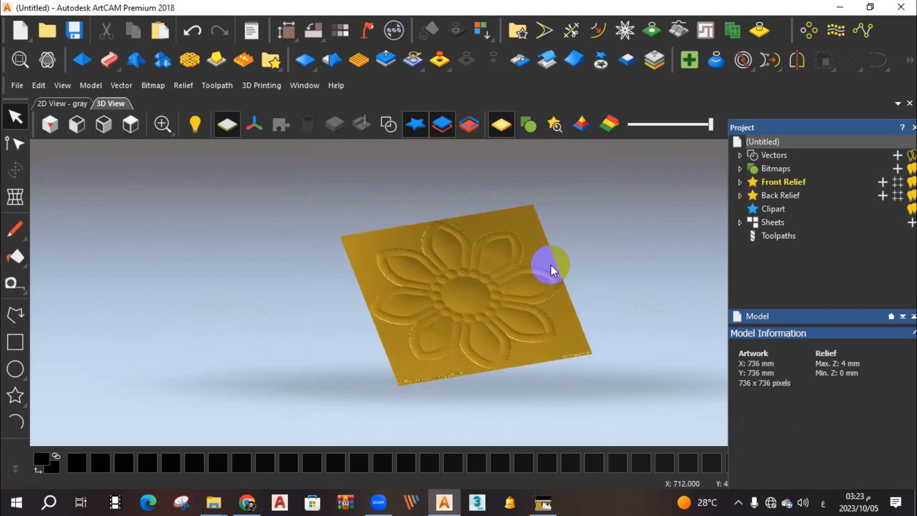
scroll(449, 341, "up", 4)
scroll(466, 311, "down", 2)
left_click_drag(465, 314, 495, 277)
scroll(470, 339, "up", 3)
left_click_drag(470, 339, 521, 260)
scroll(500, 253, "up", 3)
scroll(500, 253, "down", 2)
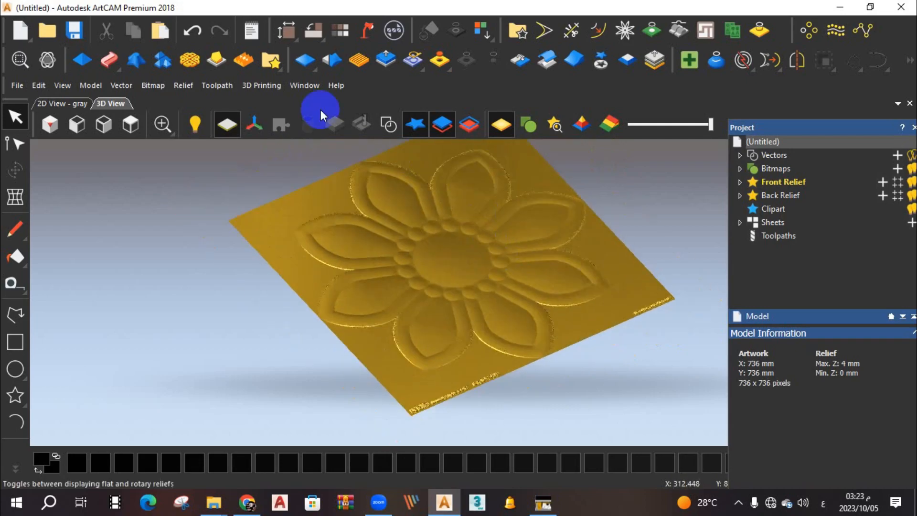
Step: Scale the flower relief to a height of 10 mm and inspect the raised petals up close
left_click(386, 60)
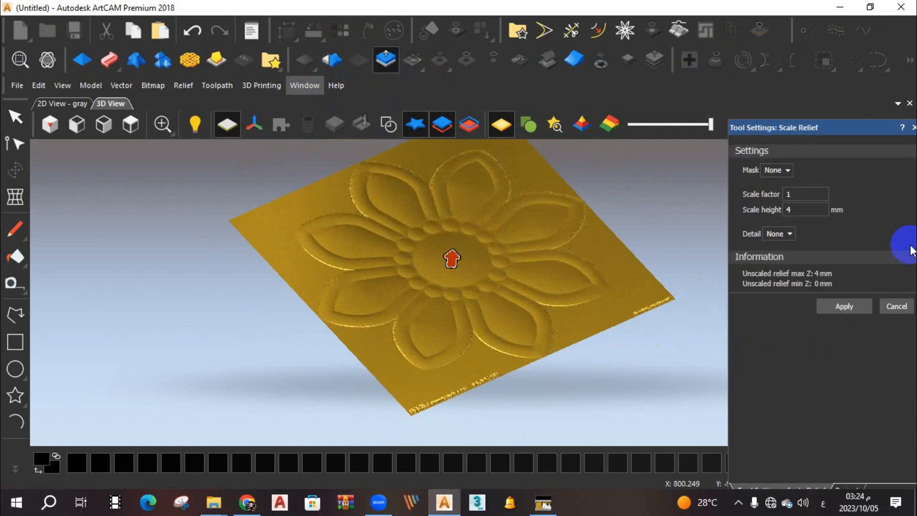
double_click(804, 210)
type("1")
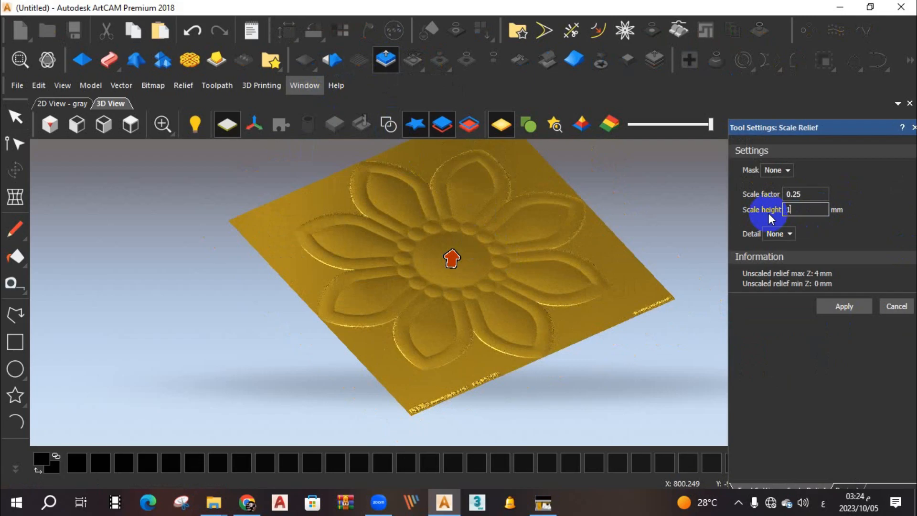
type("0")
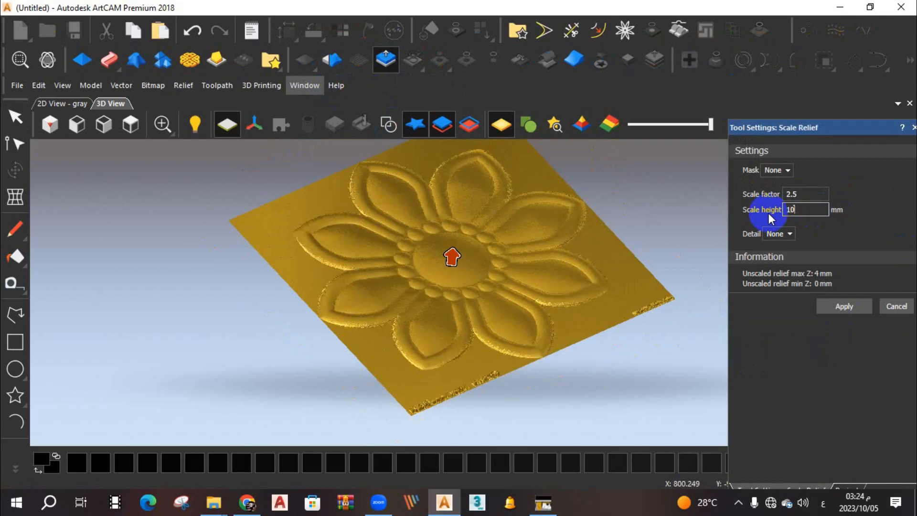
left_click(842, 313)
scroll(490, 276, "up", 2)
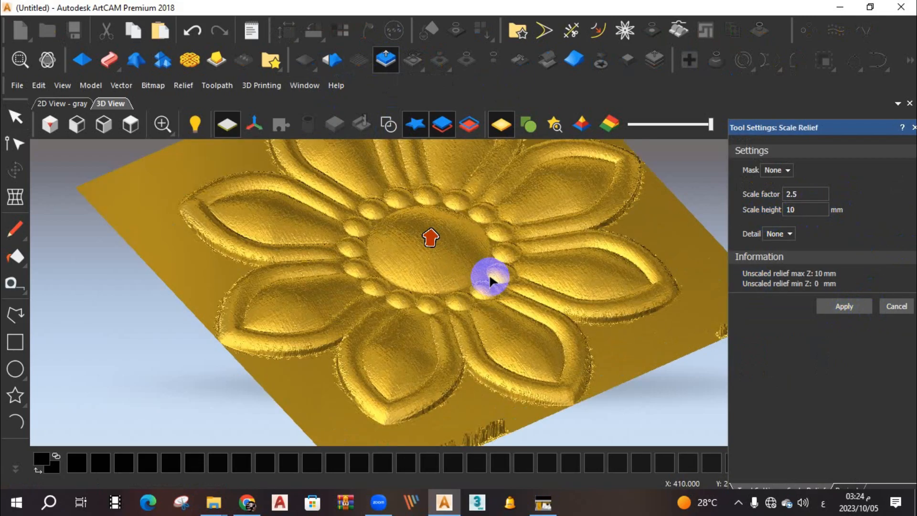
left_click_drag(491, 281, 487, 332)
scroll(481, 291, "down", 3)
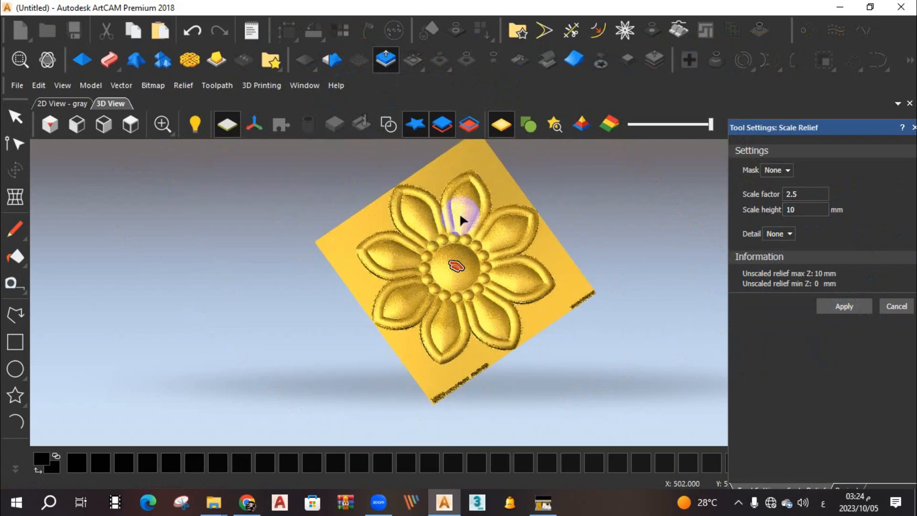
scroll(471, 220, "up", 3)
left_click_drag(474, 285, 431, 274)
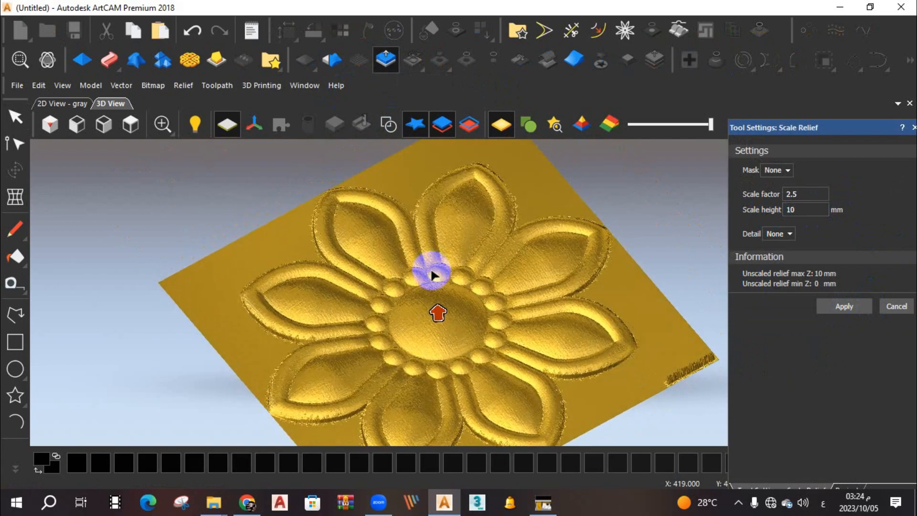
scroll(431, 276, "down", 1)
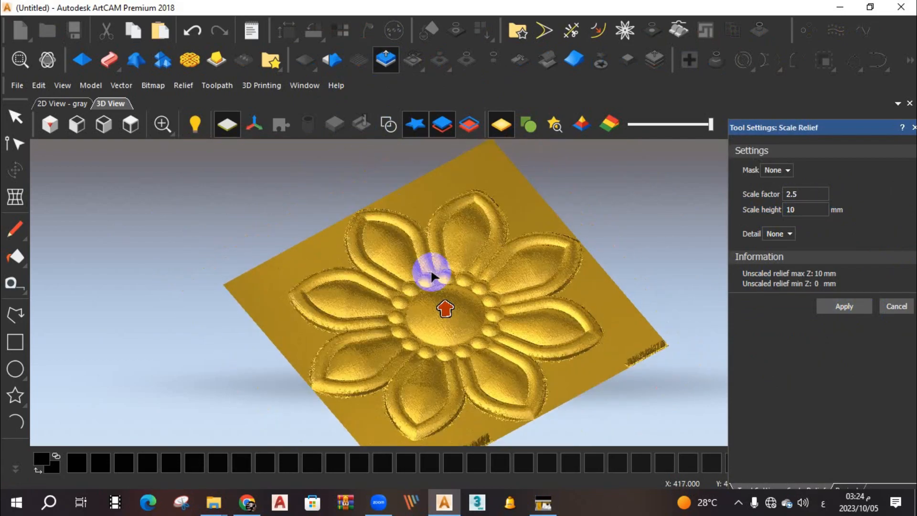
left_click(896, 308)
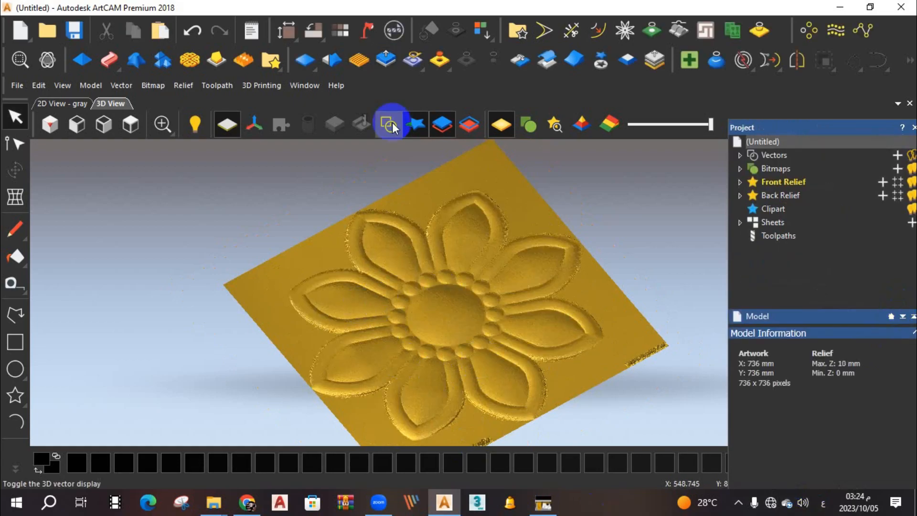
Step: Smooth the whole relief layer at 5% strength, applying the smoothing twice
left_click(333, 65)
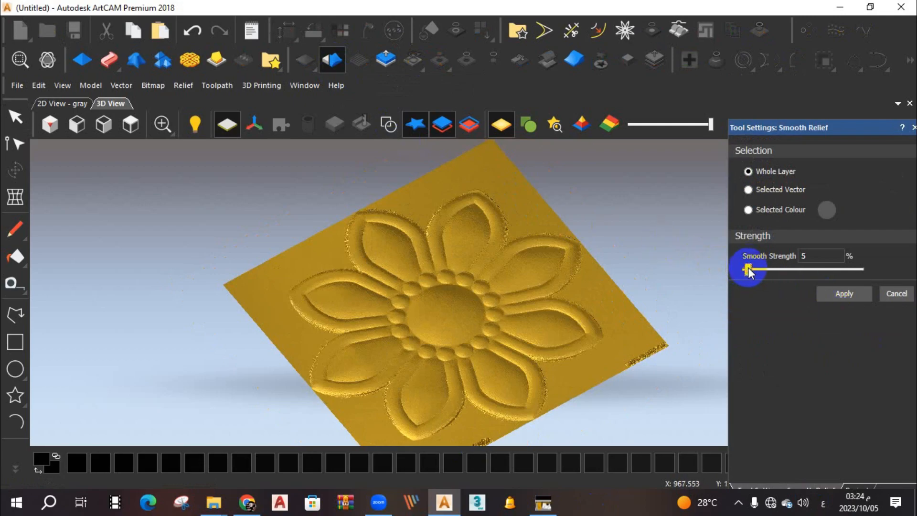
left_click(843, 296)
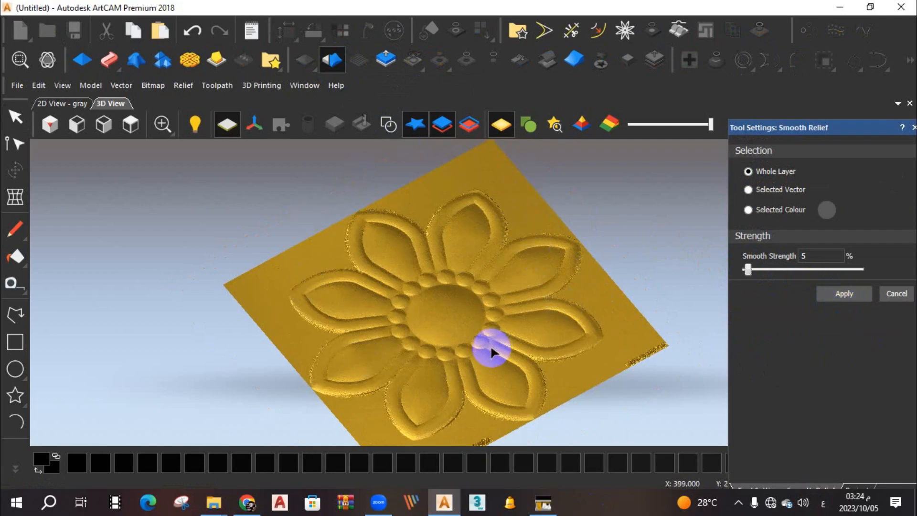
scroll(511, 287, "up", 5)
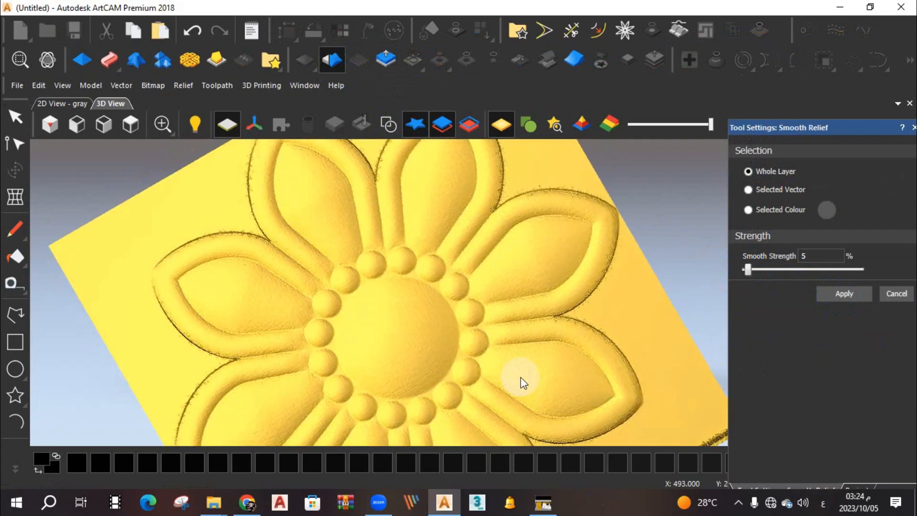
left_click(821, 293)
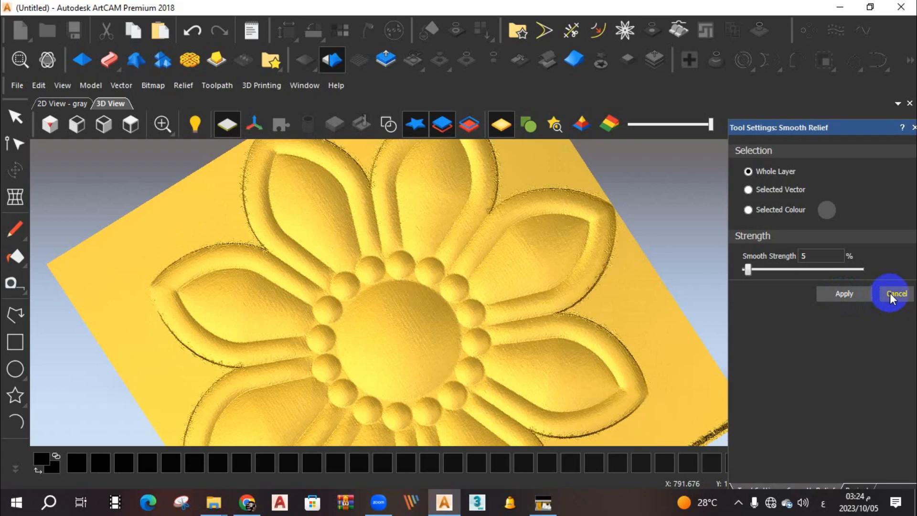
scroll(525, 291, "down", 2)
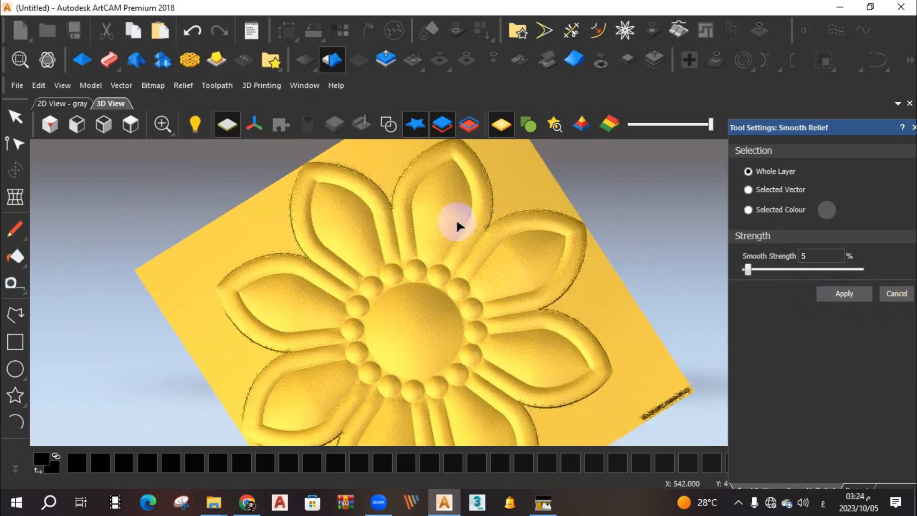
Step: Show the relief preview in the 2D view and check the petal edges up close
left_click(86, 103)
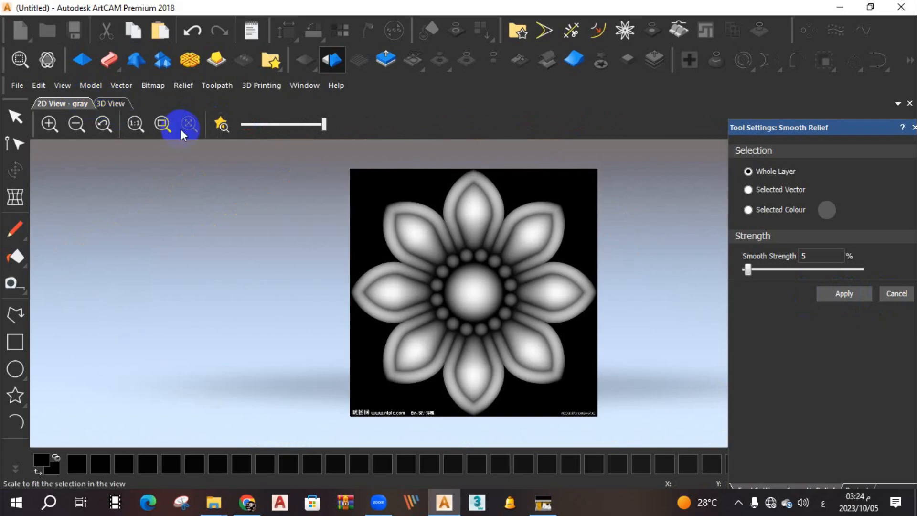
left_click(219, 123)
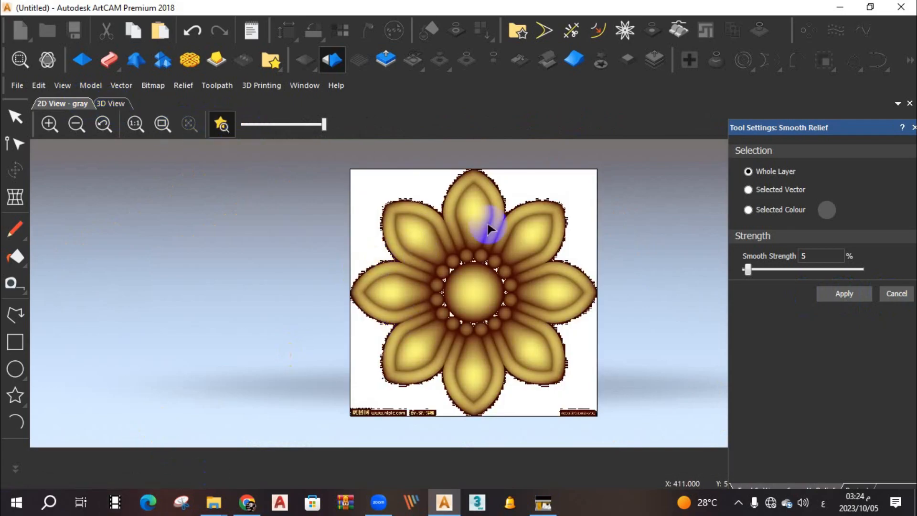
scroll(487, 231, "up", 5)
scroll(561, 238, "down", 5)
scroll(507, 261, "up", 1)
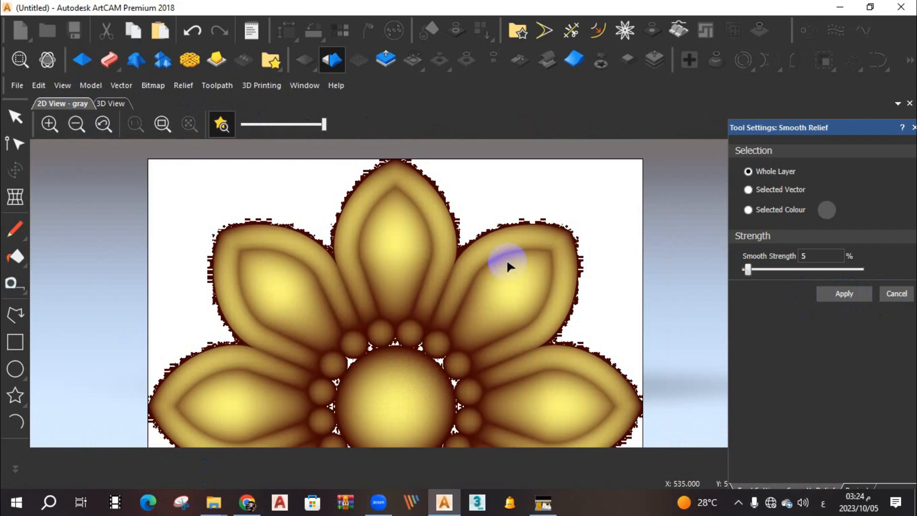
scroll(506, 259, "down", 1)
Step: Draw a two-segment open polyline around the upper-right petal, from its junction with the top petal via its tip to its lower junction
left_click(15, 314)
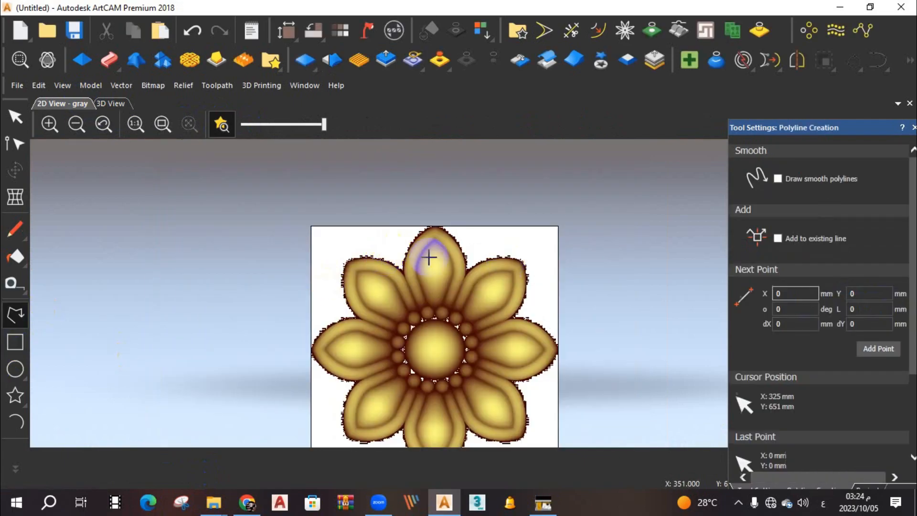
scroll(481, 277, "up", 3)
left_click(640, 213)
scroll(624, 242, "down", 3)
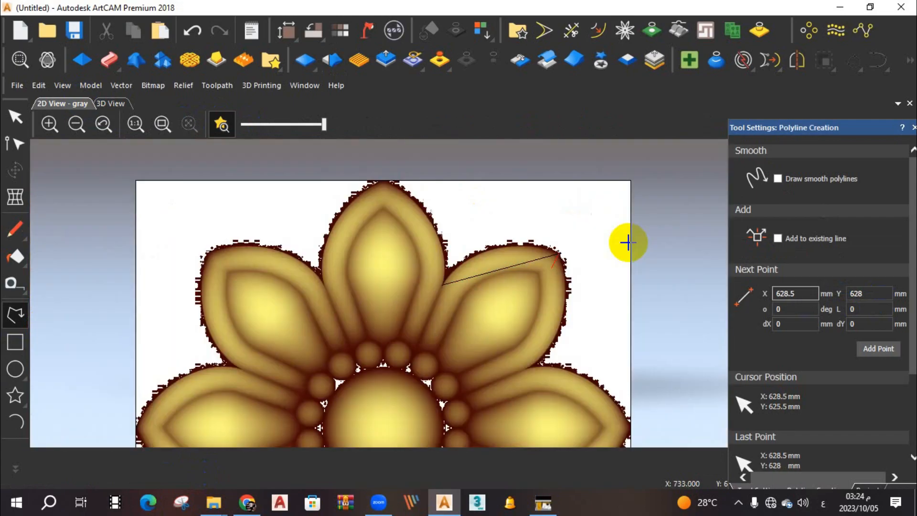
scroll(508, 293, "up", 4)
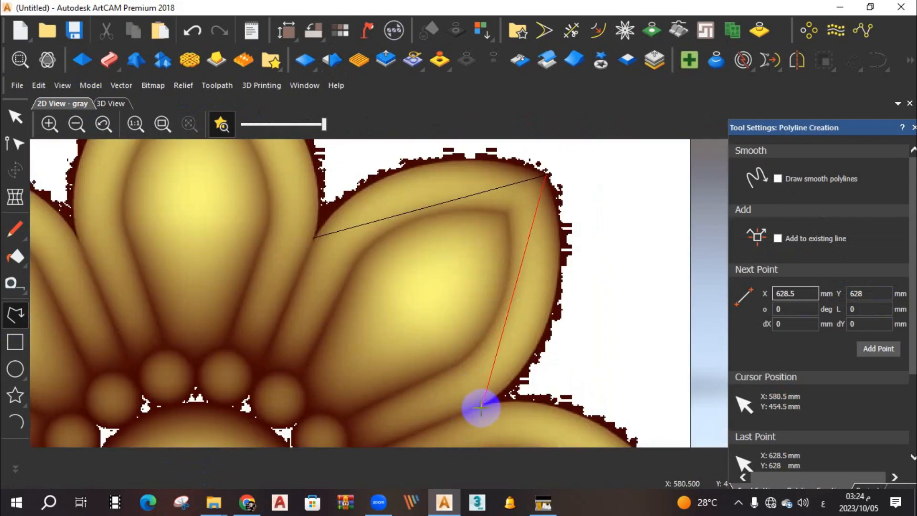
right_click(481, 408)
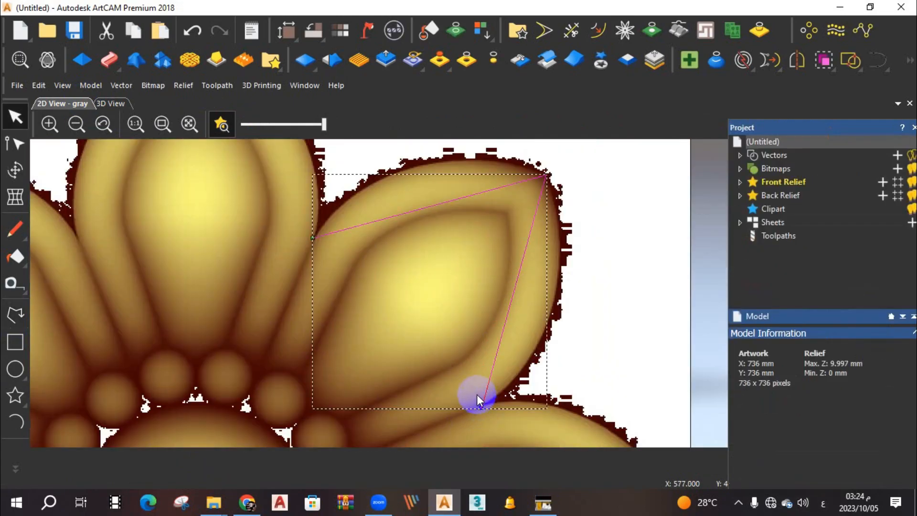
Step: Edit the nodes of the petal polyline, smooth its tip node into curves and bend the upper curve towards the petal's edge
left_click(555, 183)
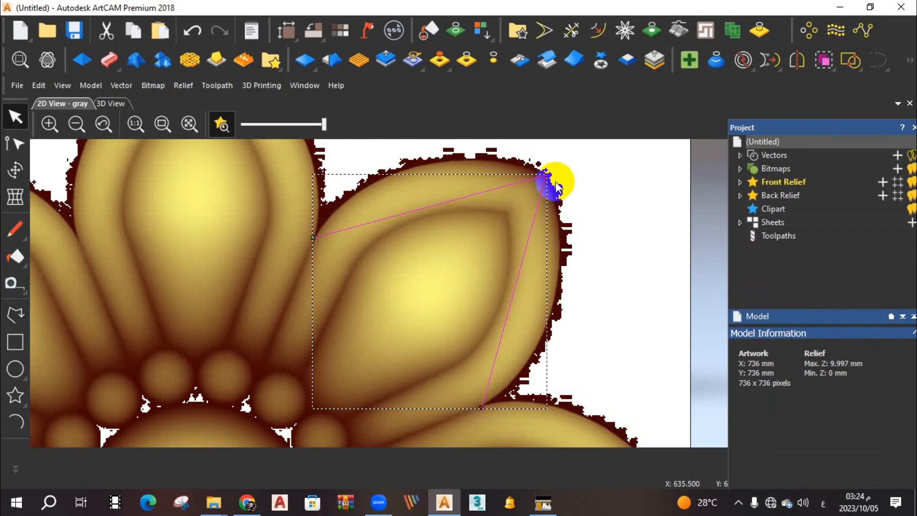
double_click(511, 183)
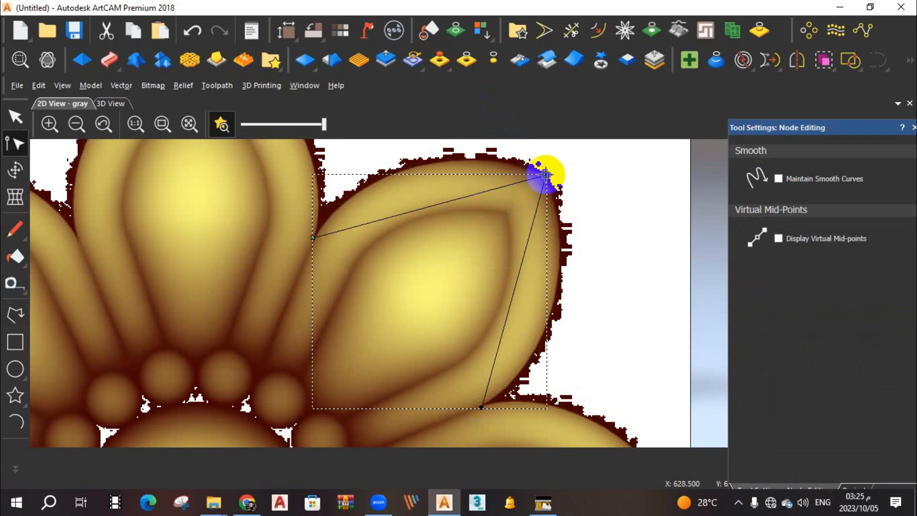
key("s")
left_click_drag(390, 218, 344, 175)
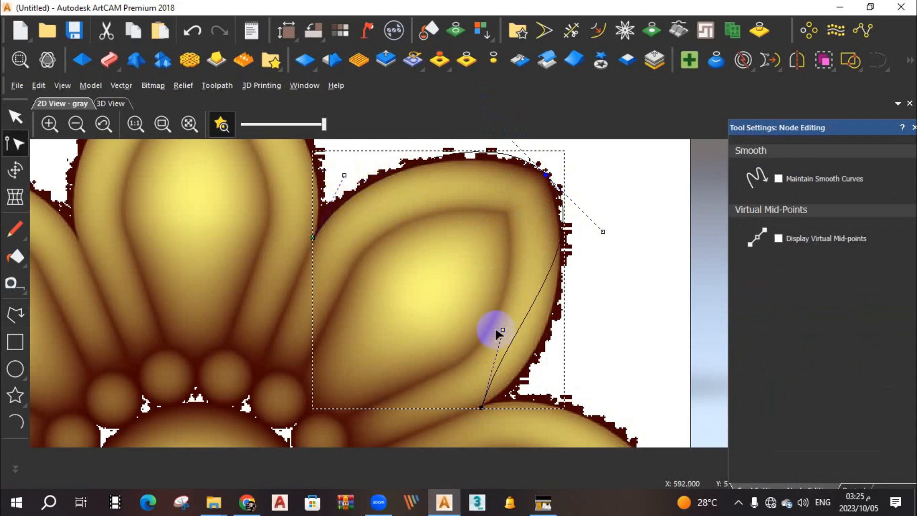
Step: Fade the relief preview to about half and bend the lower end of the curve along the petal's outer edge
left_click(285, 127)
scroll(498, 293, "down", 2)
scroll(477, 334, "up", 2)
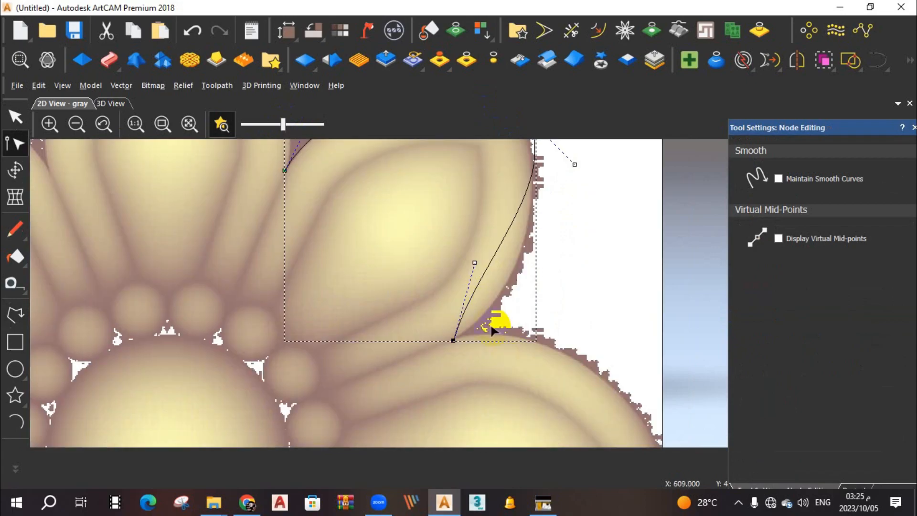
left_click_drag(476, 264, 499, 330)
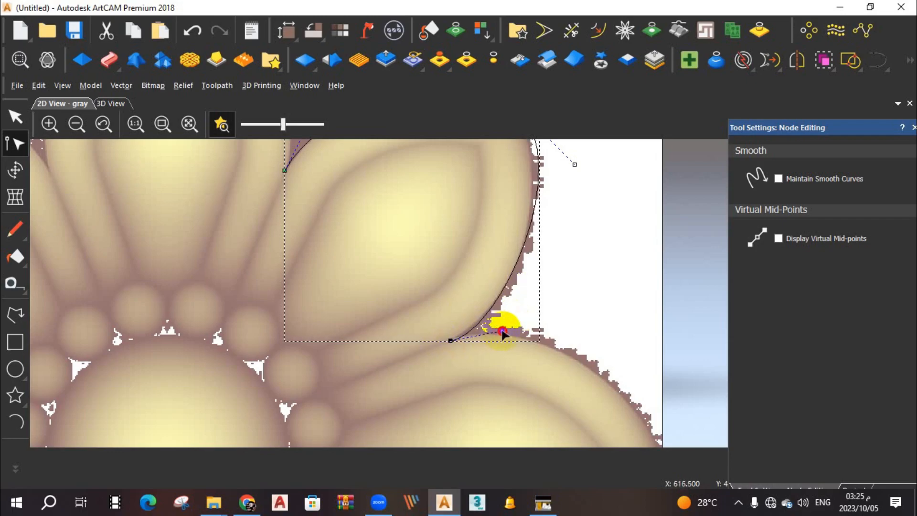
scroll(499, 241, "down", 3)
scroll(485, 253, "up", 3)
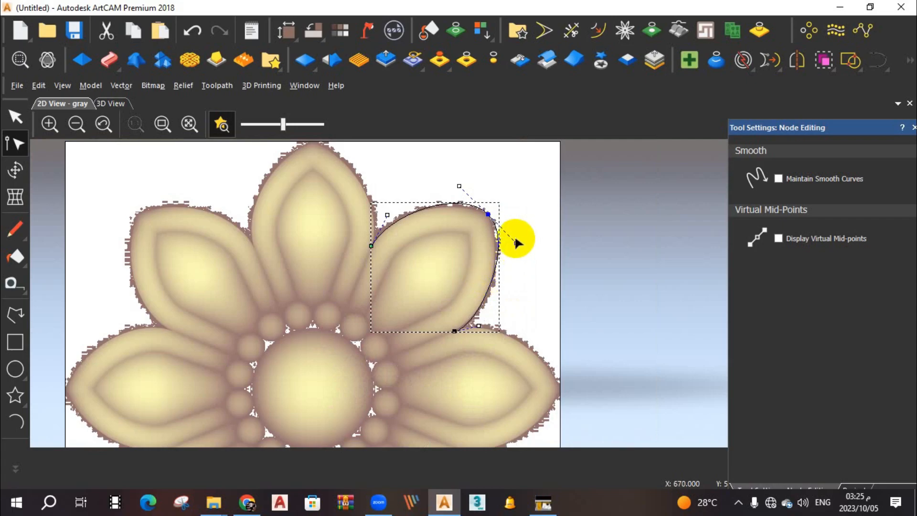
Step: Refine the curves on both sides of the petal's tip to follow its edge, nudge the lower end node and deselect the outline
mouse_move(509, 249)
left_mouse_down()
mouse_move(519, 246)
mouse_move(510, 251)
left_mouse_up()
scroll(480, 219, "up", 2)
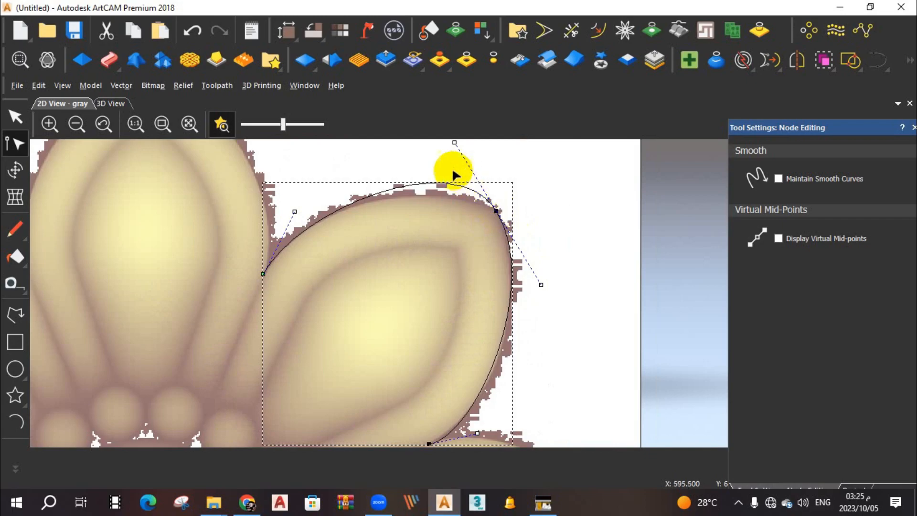
left_click_drag(452, 141, 408, 171)
scroll(487, 292, "down", 2)
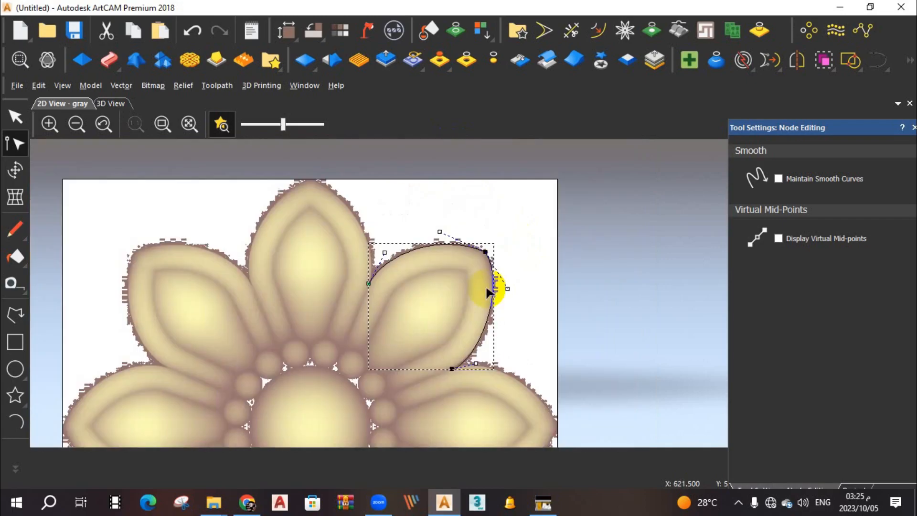
scroll(488, 320, "up", 2)
left_click_drag(528, 258, 531, 278)
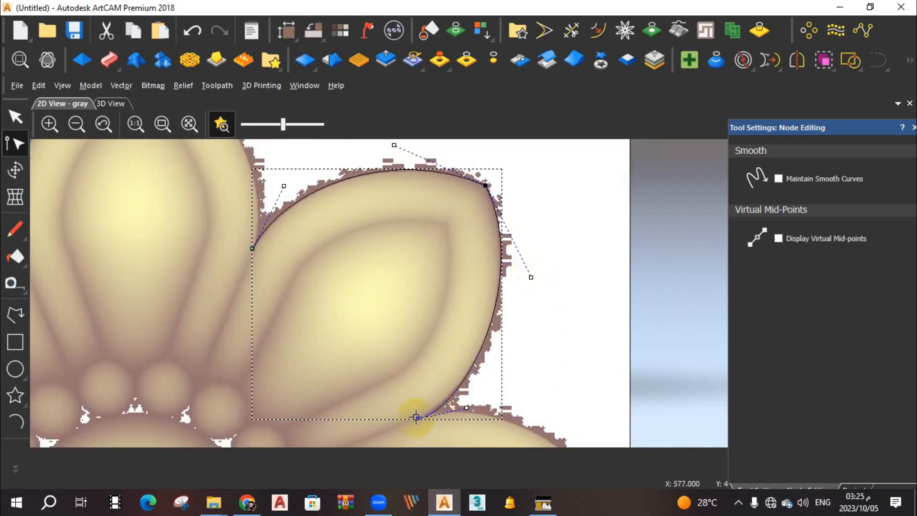
left_click_drag(417, 416, 415, 417)
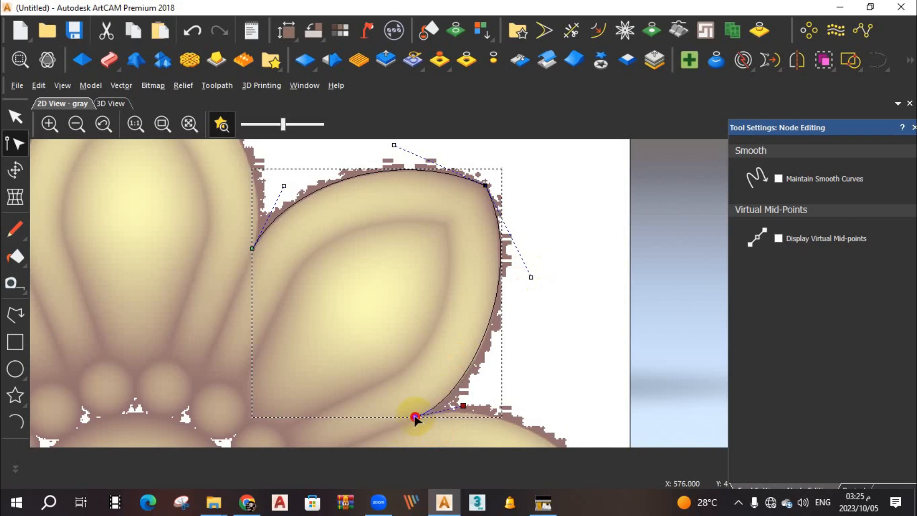
key("Escape")
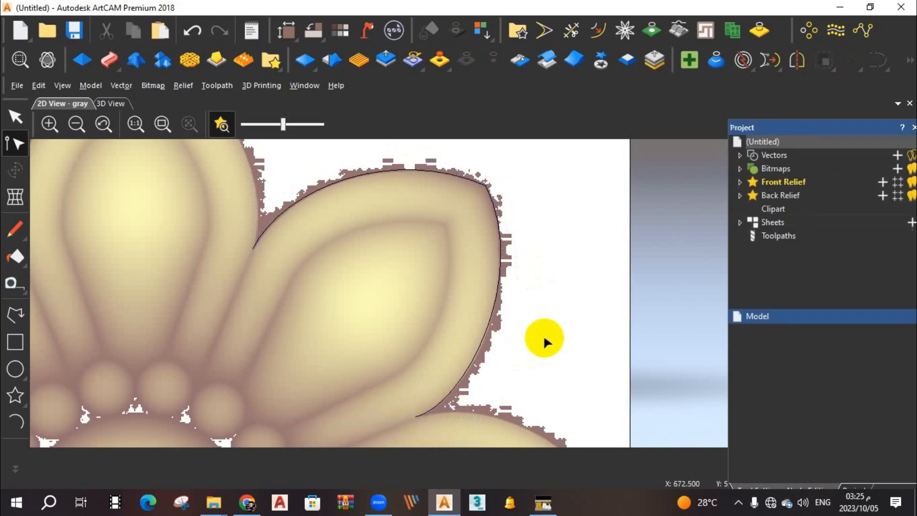
scroll(466, 307, "down", 5)
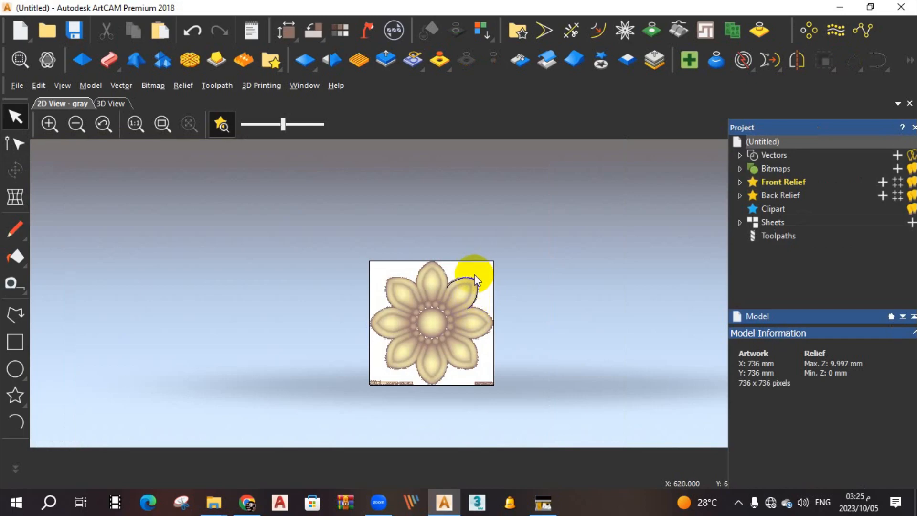
Step: Rotate-copy the upper-right petal outline about the centre X 368, Y 368 as 8 objects over a total of 360 degrees
left_click(471, 287)
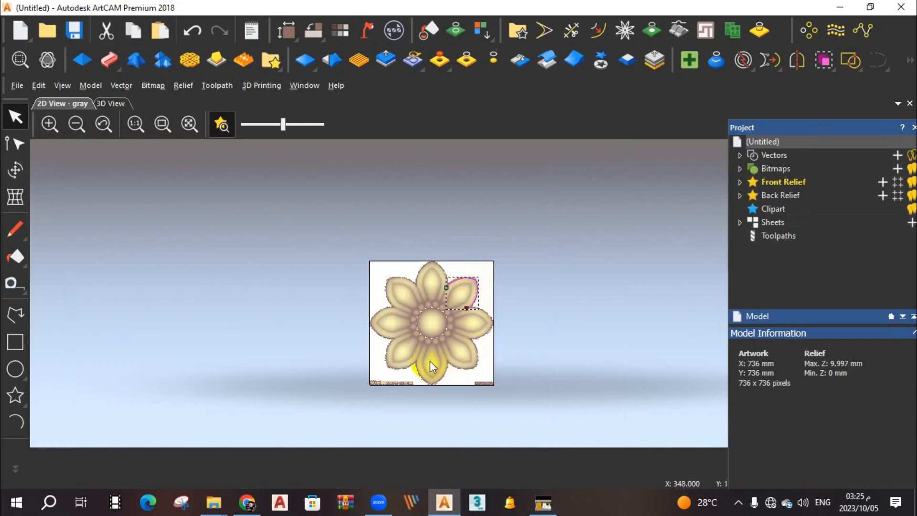
left_click(807, 31)
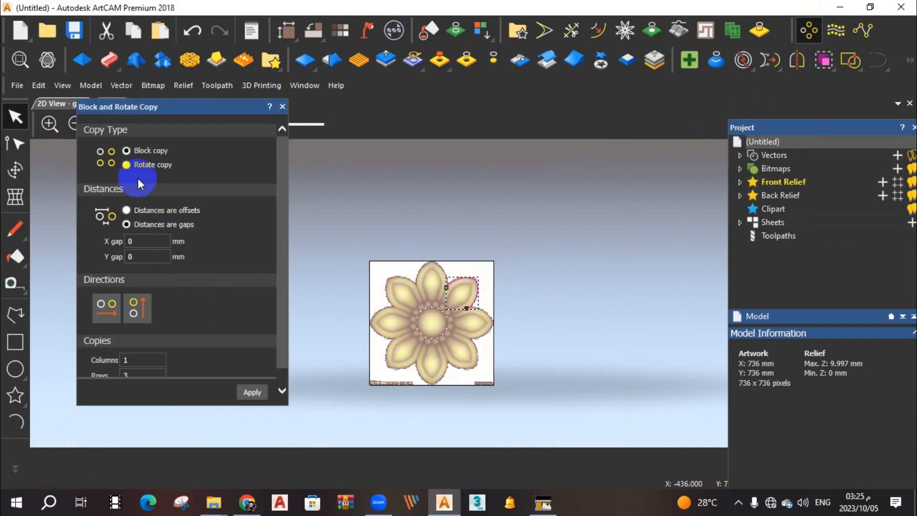
left_click(133, 164)
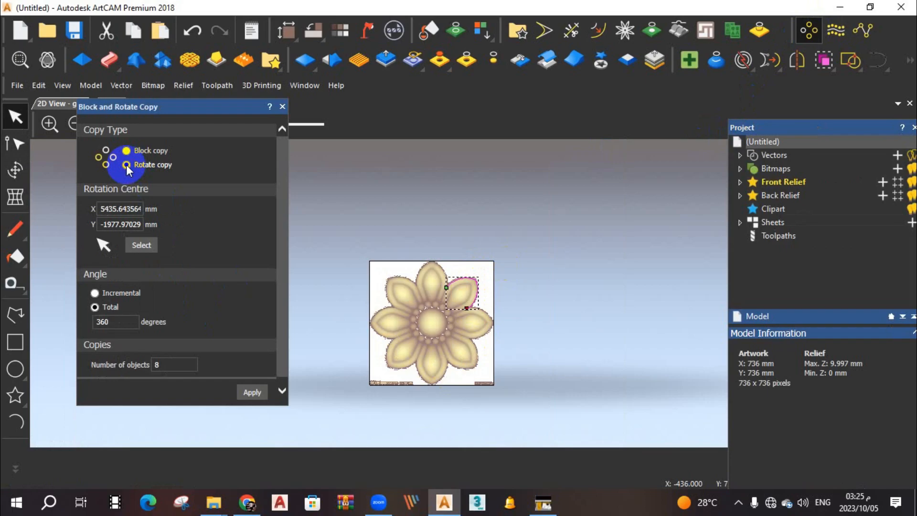
left_click(103, 245)
left_click(394, 340)
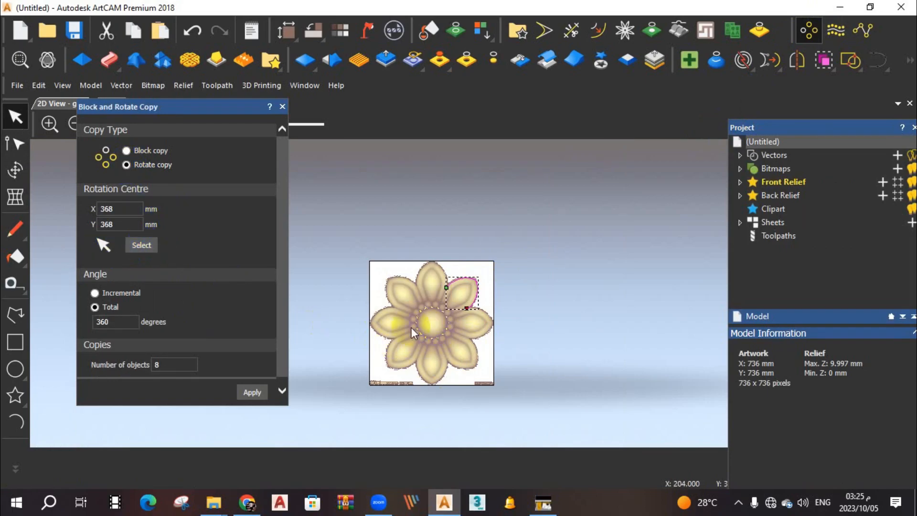
left_click(180, 364)
left_click(251, 392)
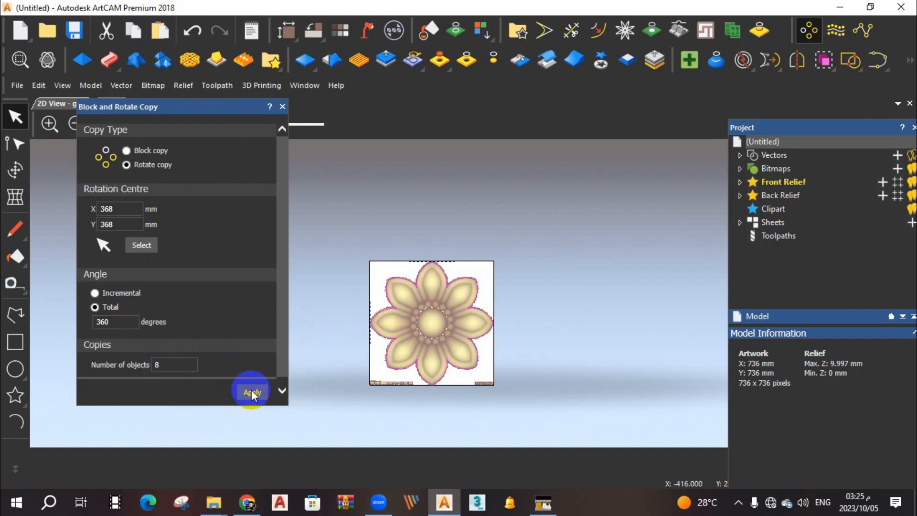
left_click(282, 106)
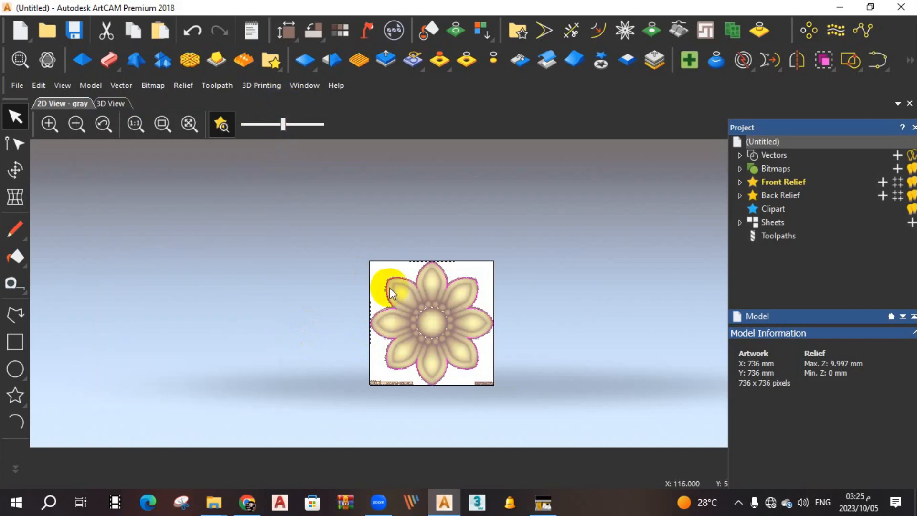
Step: Inspect a junction between petal outlines and try to join all eight with coincident nodes at a 2 mm tolerance
scroll(402, 337, "up", 5)
scroll(378, 336, "up", 6)
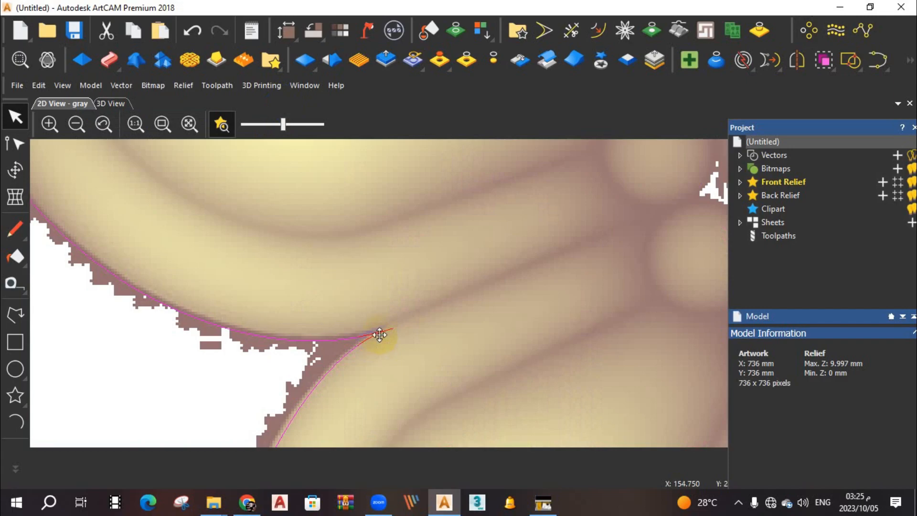
scroll(460, 313, "down", 6)
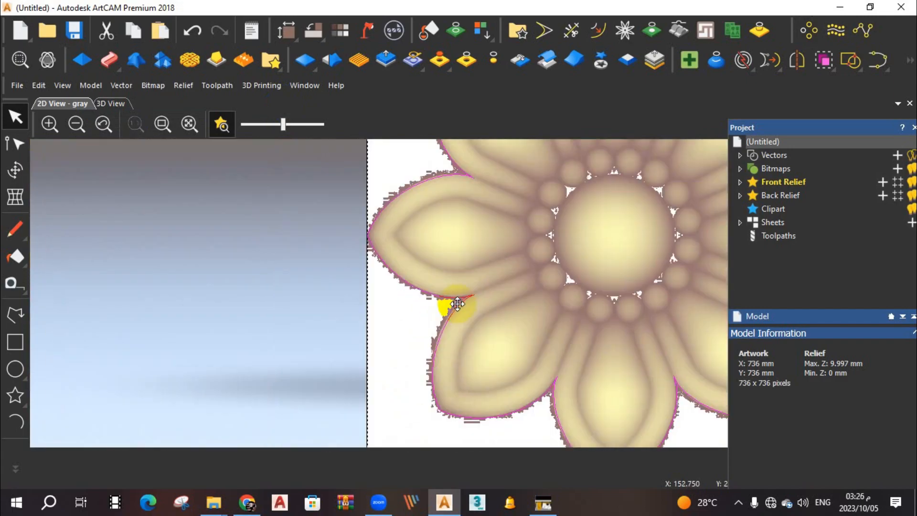
right_click(488, 231)
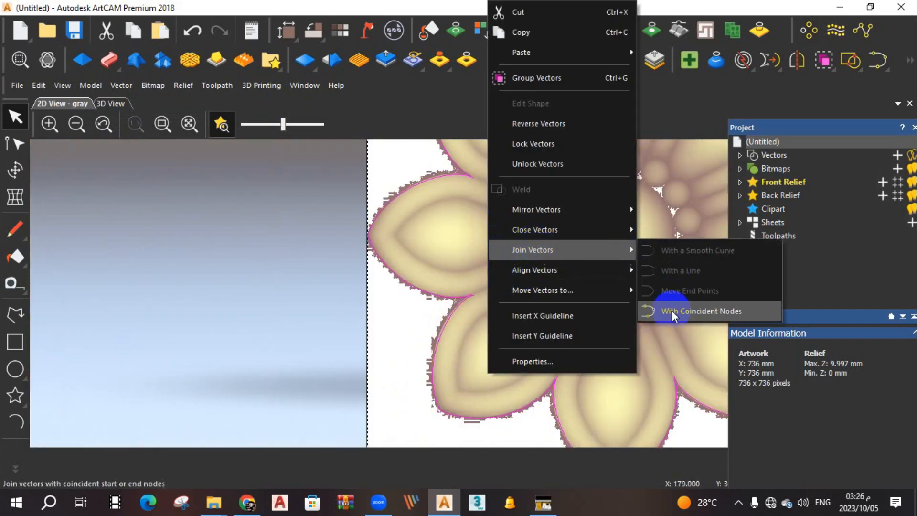
left_click(671, 312)
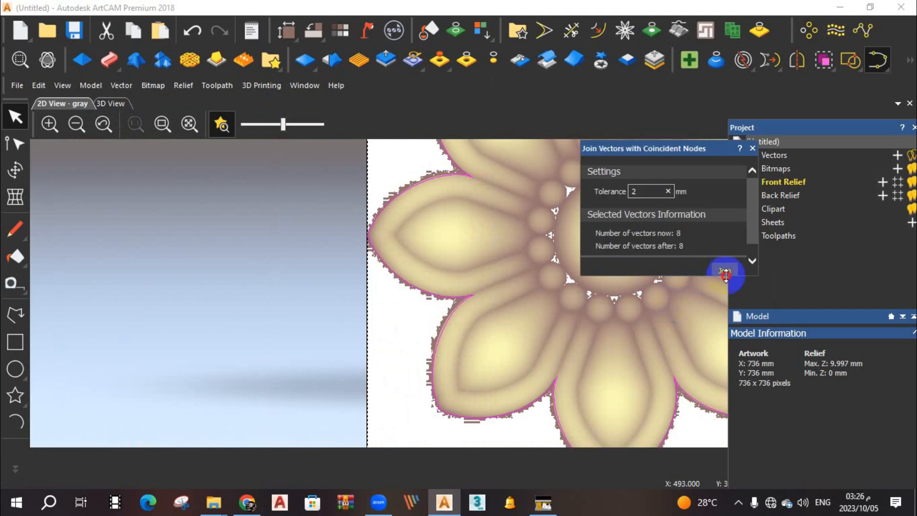
left_click(722, 270)
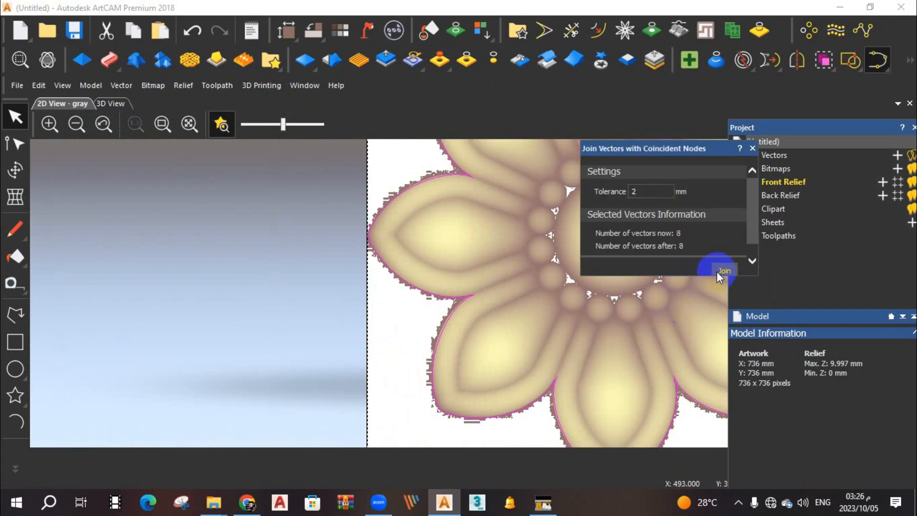
left_click(752, 149)
scroll(536, 282, "down", 2)
left_click(587, 236)
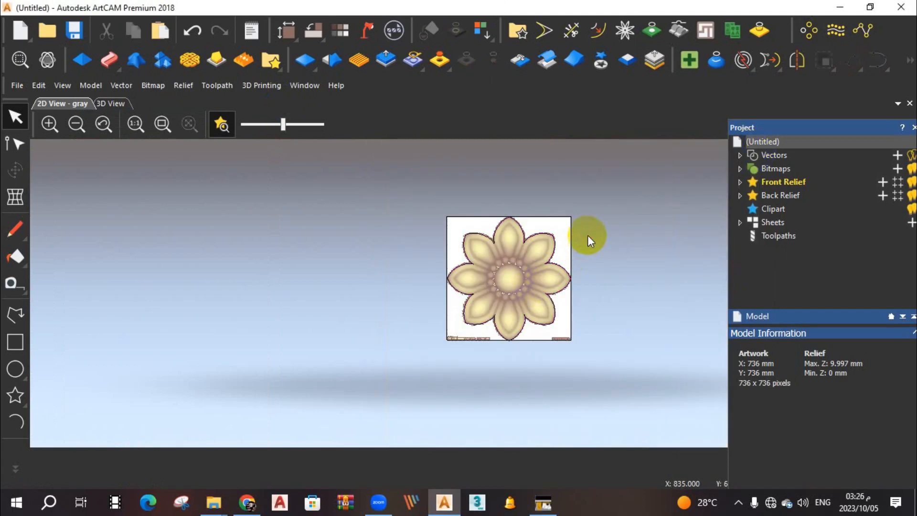
Step: Join the upper-right and right petal outlines by moving their end points
left_click(553, 249)
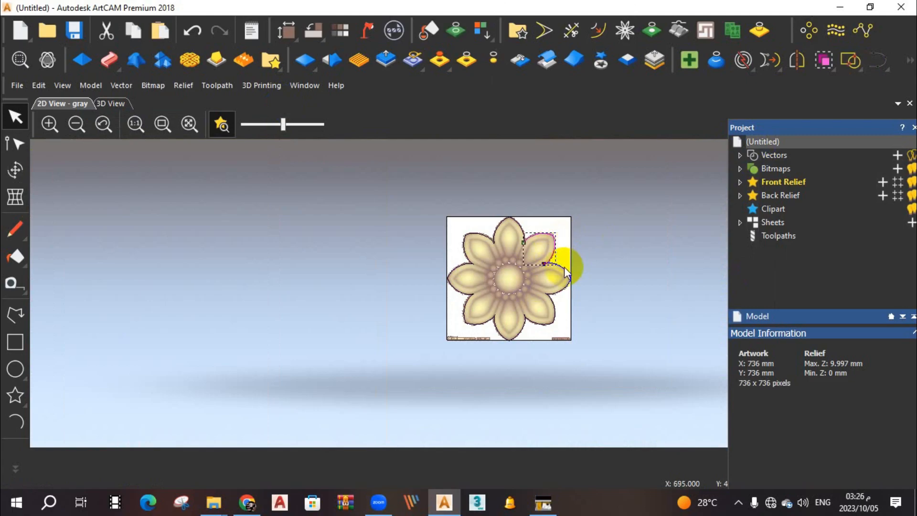
scroll(565, 271, "up", 2)
left_click(563, 270, "shift")
right_click(564, 270)
mouse_move(596, 250)
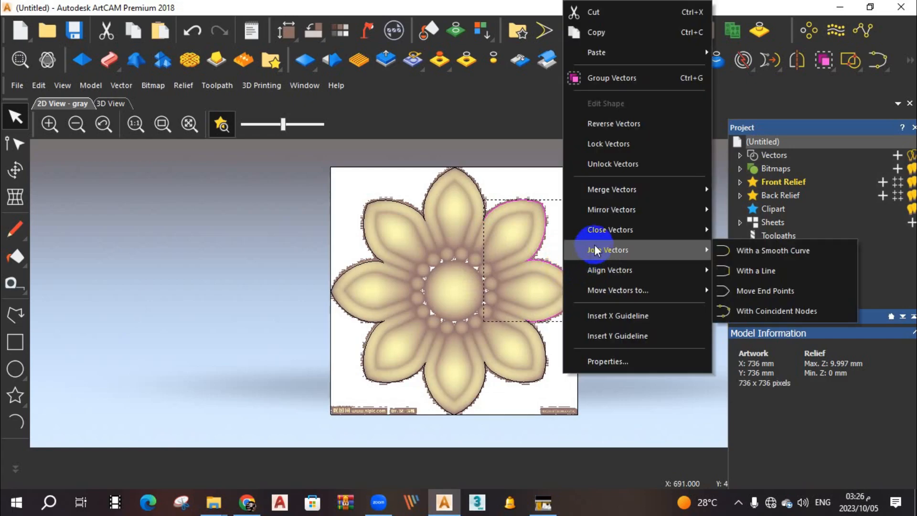
left_click(725, 290)
Step: Join the lower-right and bottom petal outlines by moving their end points
left_click(510, 371)
left_click(450, 391, "shift")
right_click(558, 345)
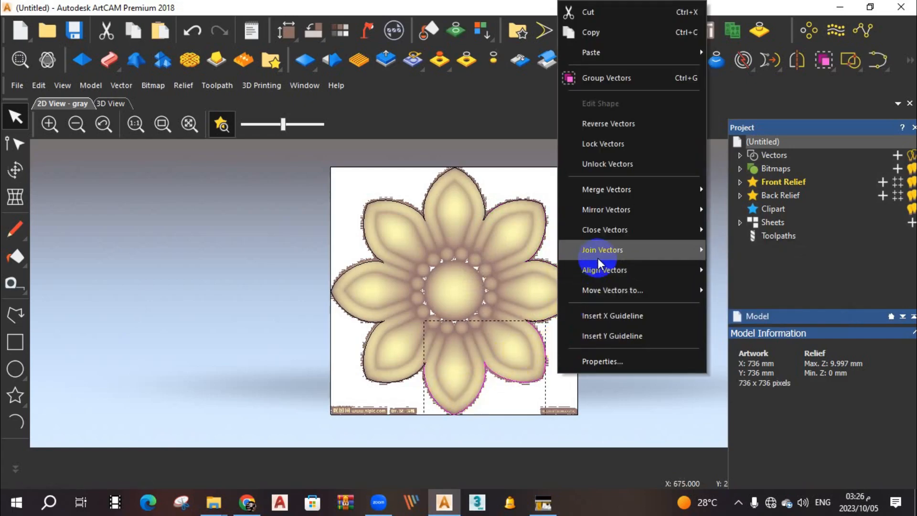
mouse_move(597, 253)
left_click(712, 289)
Step: Join the lower-left and left petal outlines by moving their end points
left_click(394, 315)
left_click(379, 303, "shift")
right_click(382, 296)
mouse_move(409, 249)
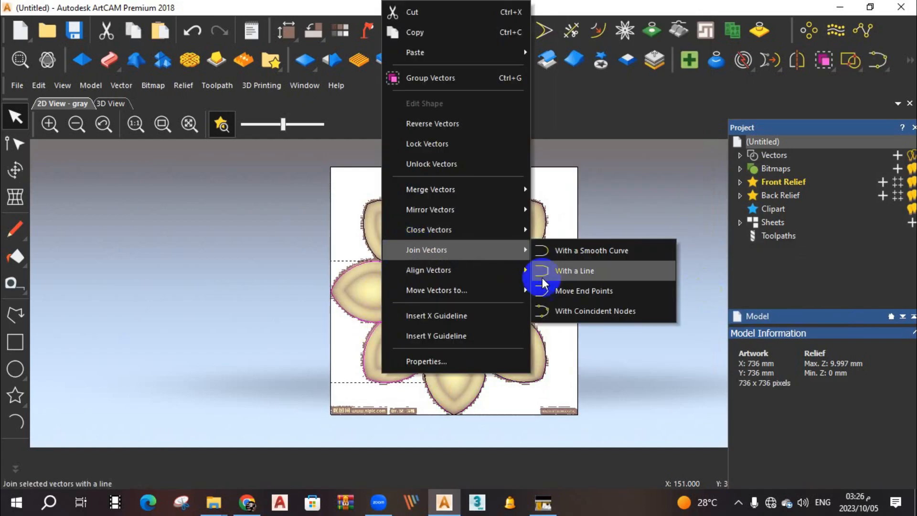
left_click(553, 289)
Step: Join the upper-left and top petal outlines by moving their end points
left_click(410, 223)
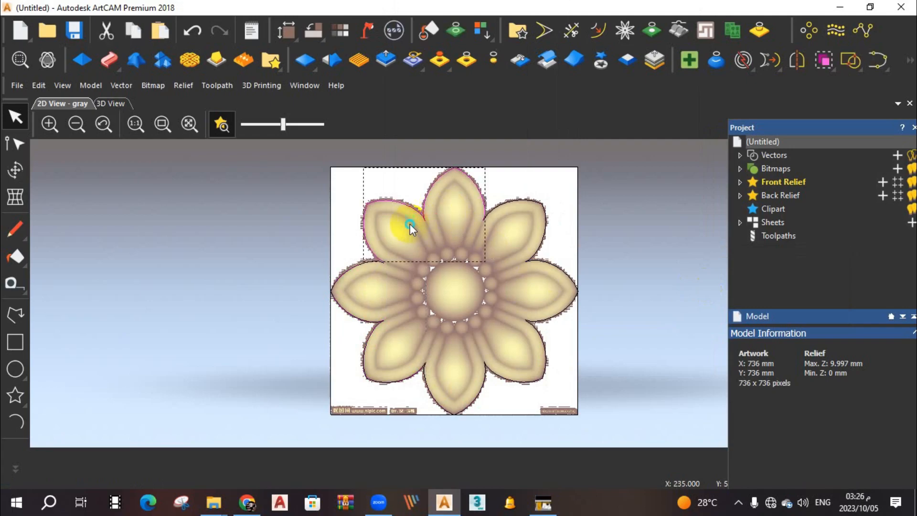
right_click(410, 223)
mouse_move(441, 252)
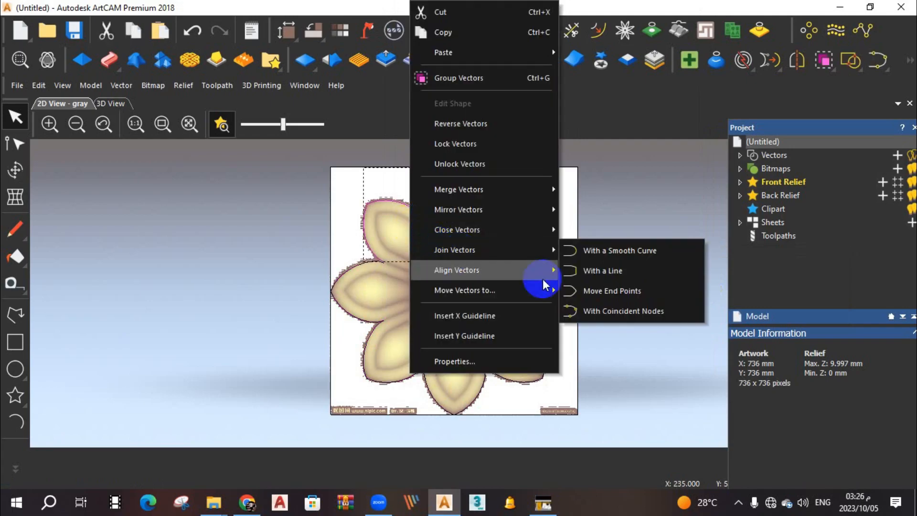
left_click(586, 291)
Step: Select all four petal-pair outlines and try joining them with coincident nodes at a 2 mm tolerance
left_click(532, 206)
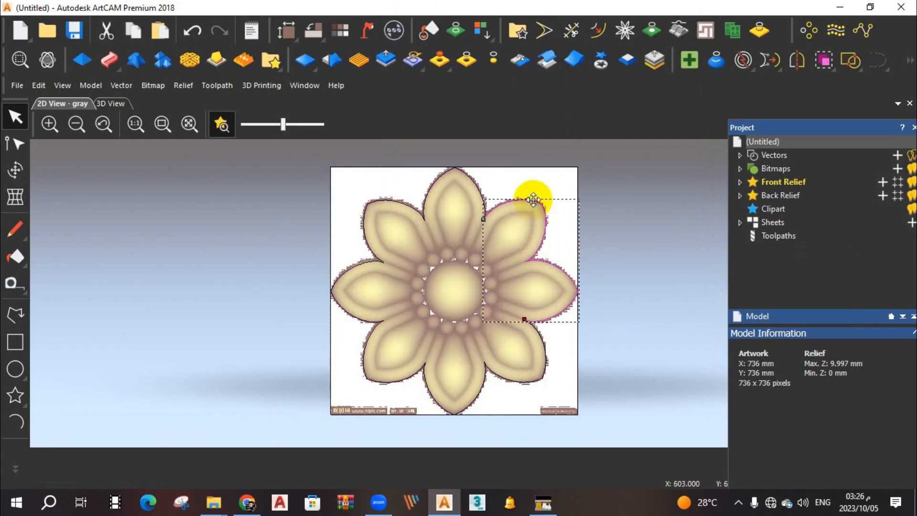
left_click(479, 190, "shift")
left_click(355, 270, "shift")
left_click(374, 374, "shift")
left_click(428, 389, "shift")
left_click(483, 373, "shift")
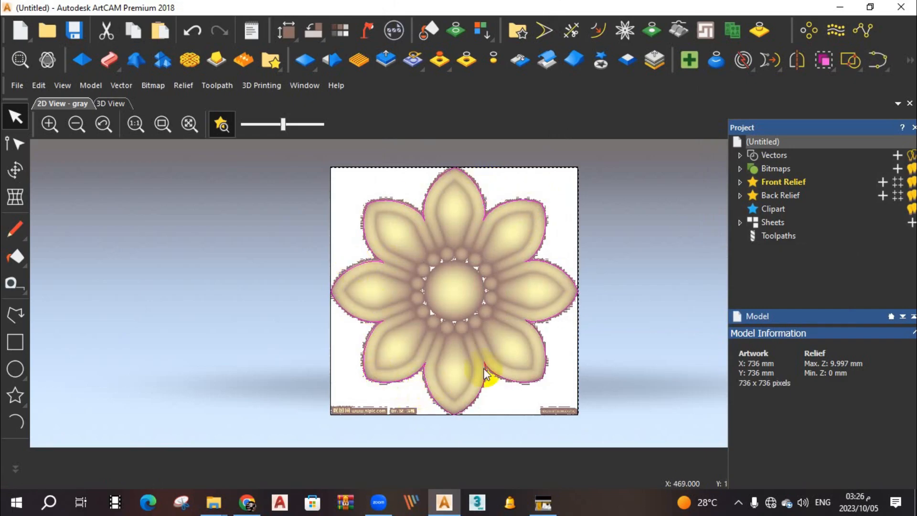
right_click(495, 319)
mouse_move(537, 250)
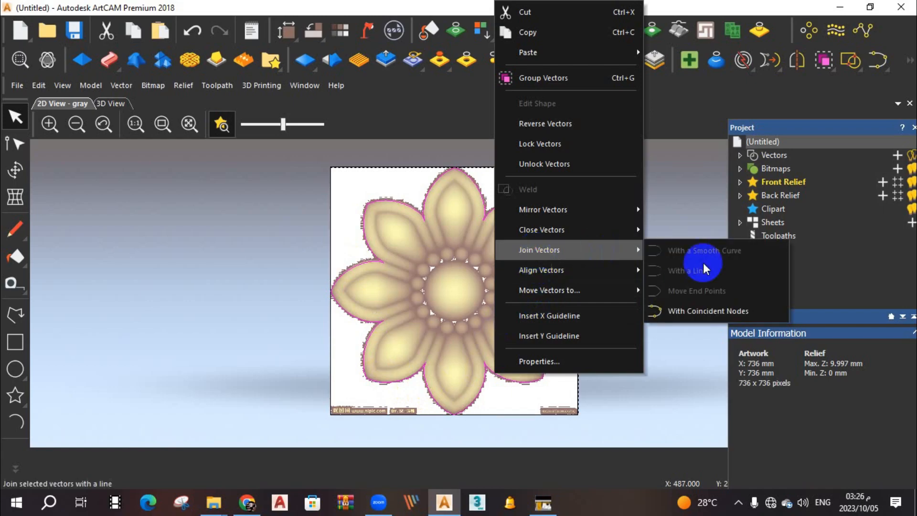
left_click(683, 311)
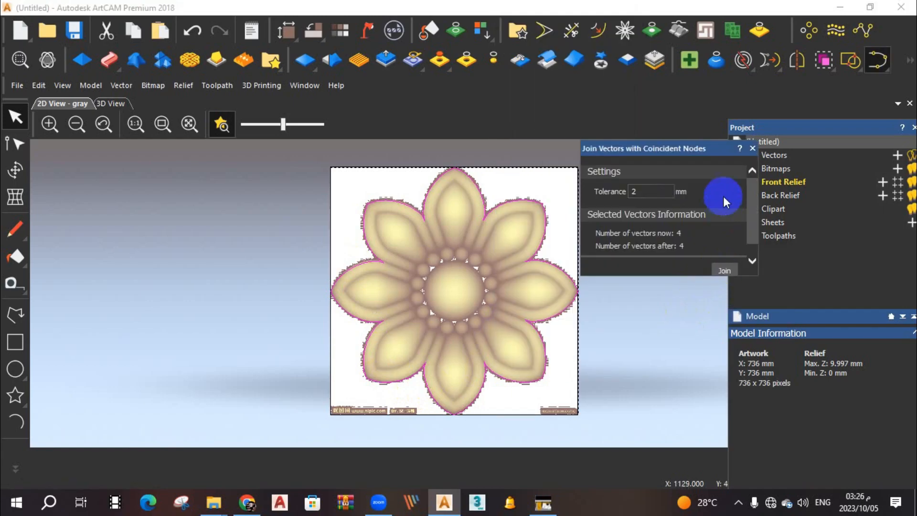
left_click(750, 150)
left_click(583, 321)
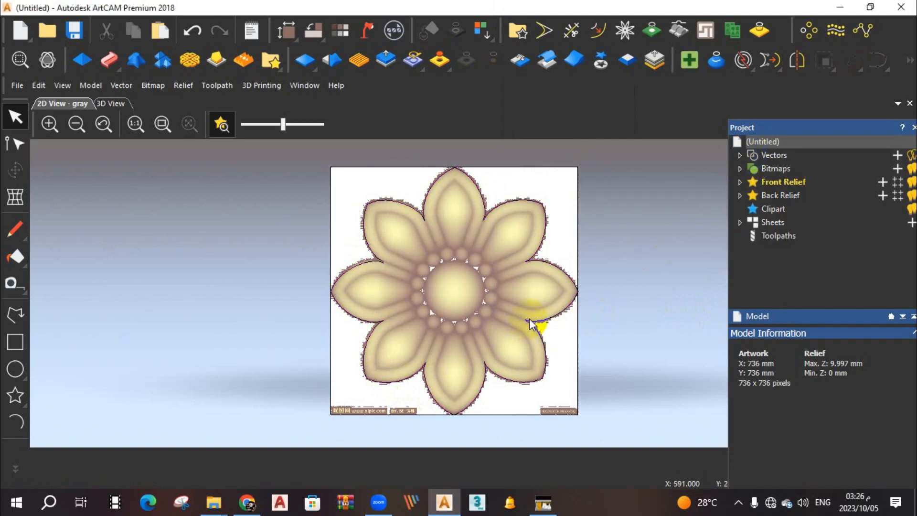
Step: Join the lower petal-pair outline to the right petal-pair outline by moving their end points
left_click(533, 320)
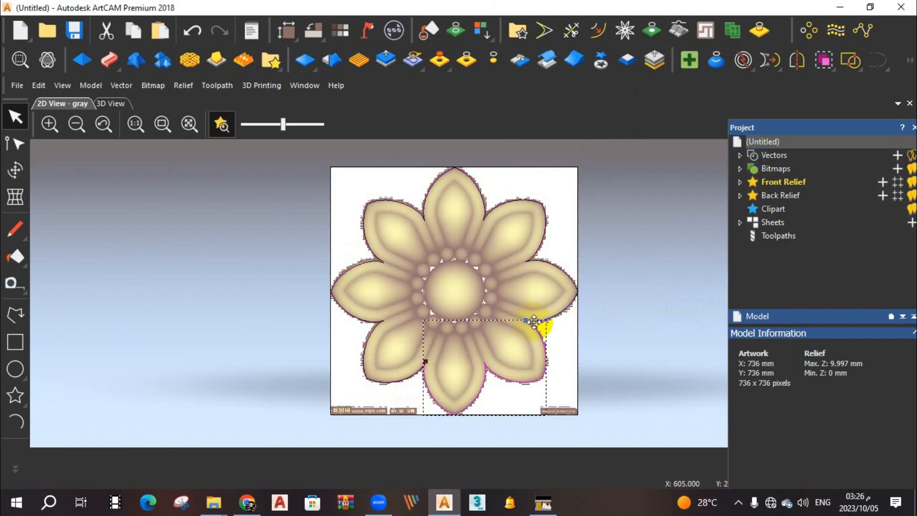
left_click(558, 309, "shift")
right_click(559, 308)
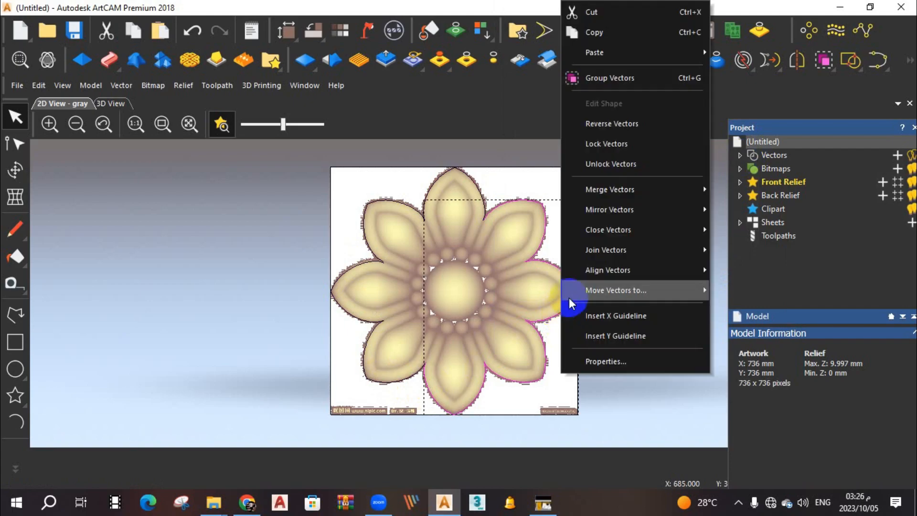
left_click(744, 289)
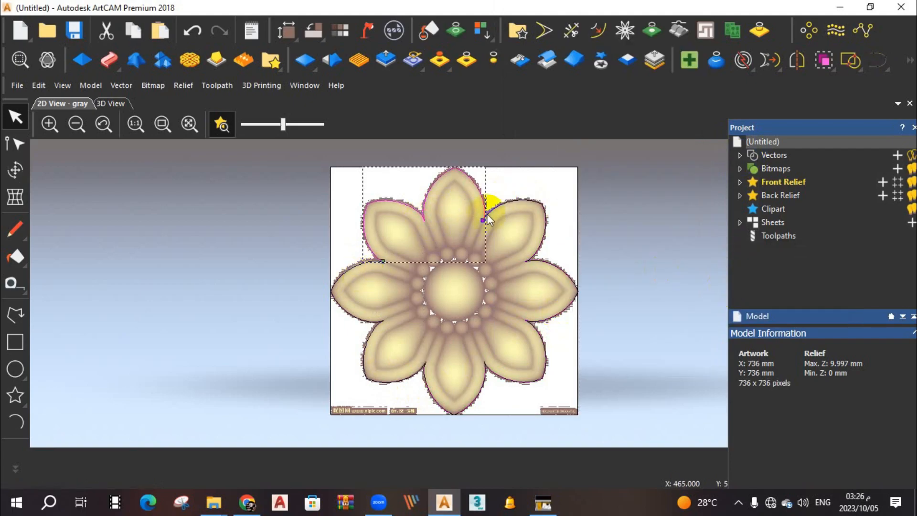
Step: Join the top and upper-left petal-pair outline to the four-petal outline by moving their end points
left_click(502, 202, "shift")
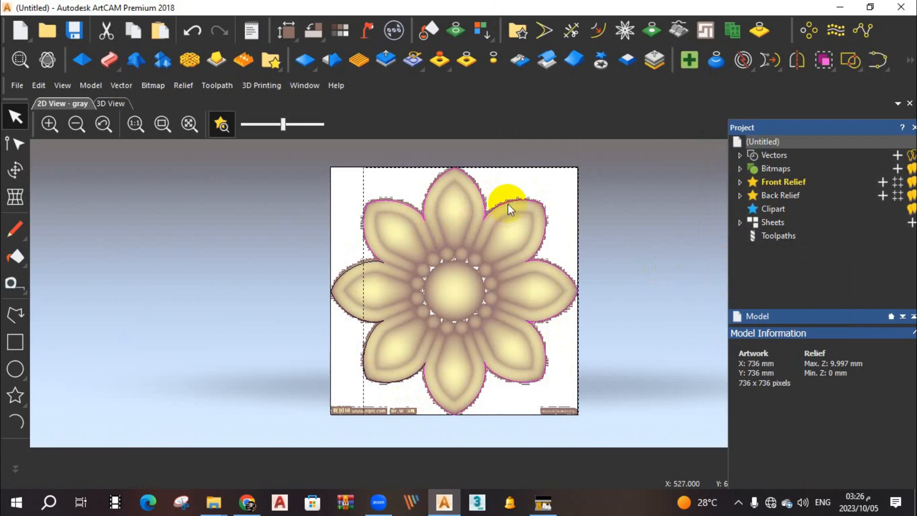
right_click(606, 212)
mouse_move(650, 251)
left_click(763, 290)
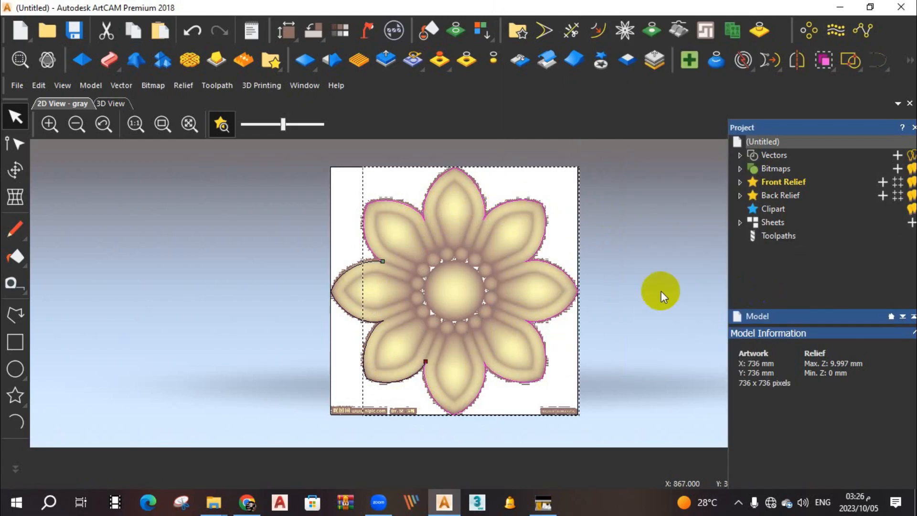
Step: Join the remaining left petal pair to the six-petal outline by moving end points, and close the flower contour
left_click(378, 321, "shift")
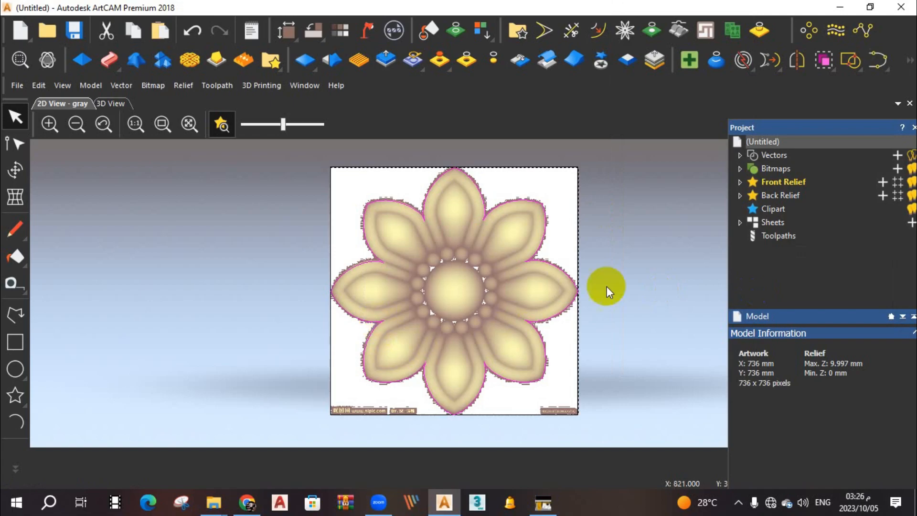
right_click(631, 270)
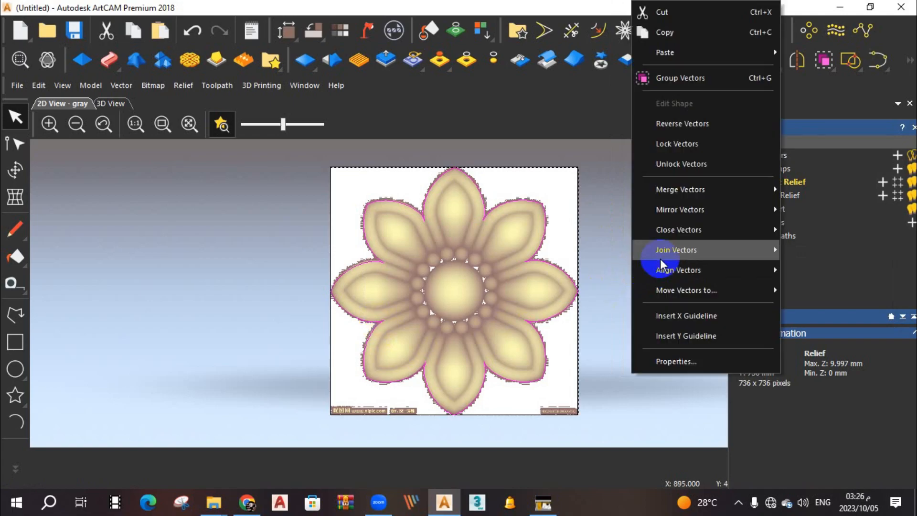
mouse_move(660, 252)
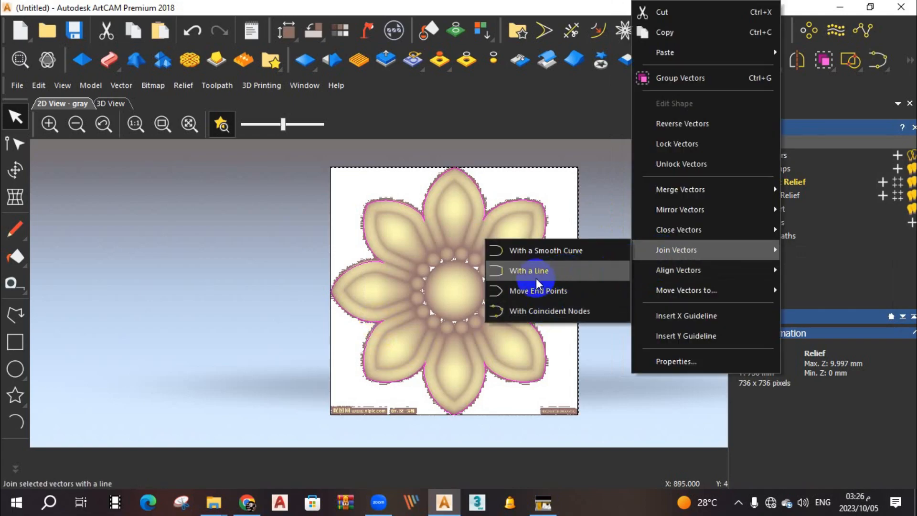
left_click(525, 290)
right_click(418, 264)
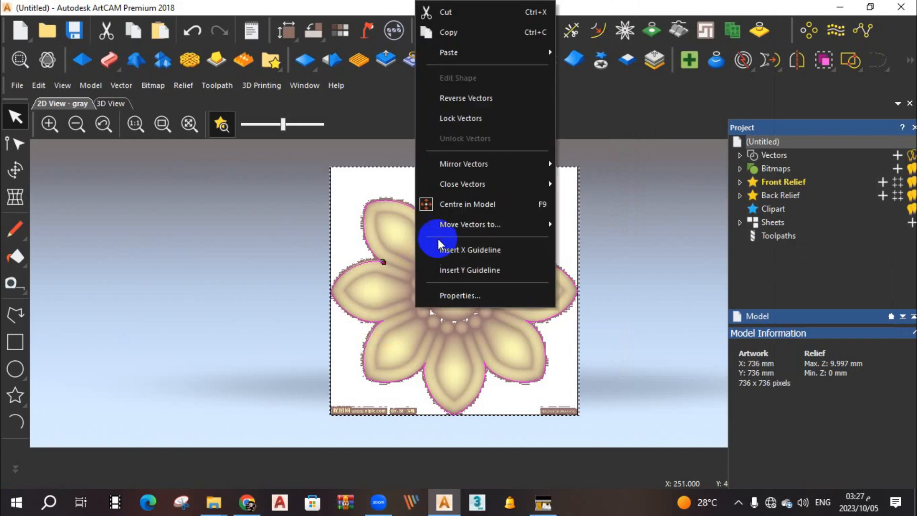
mouse_move(456, 190)
left_click(578, 226)
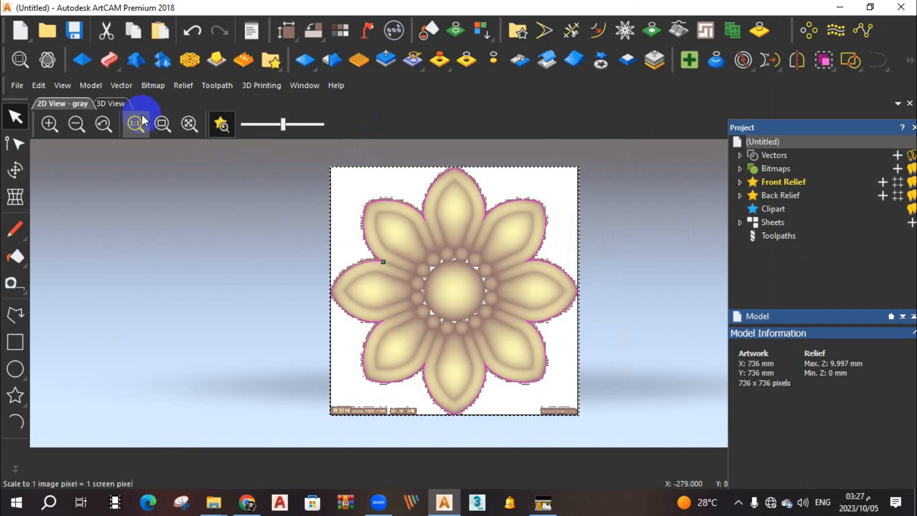
Step: Show the flower relief in 3D with its vector outline displayed on it
left_click(110, 103)
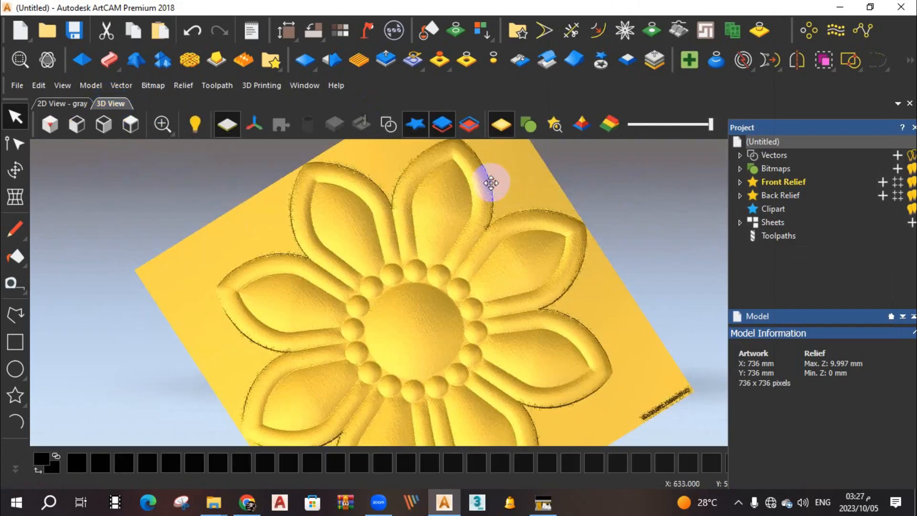
left_click(388, 124)
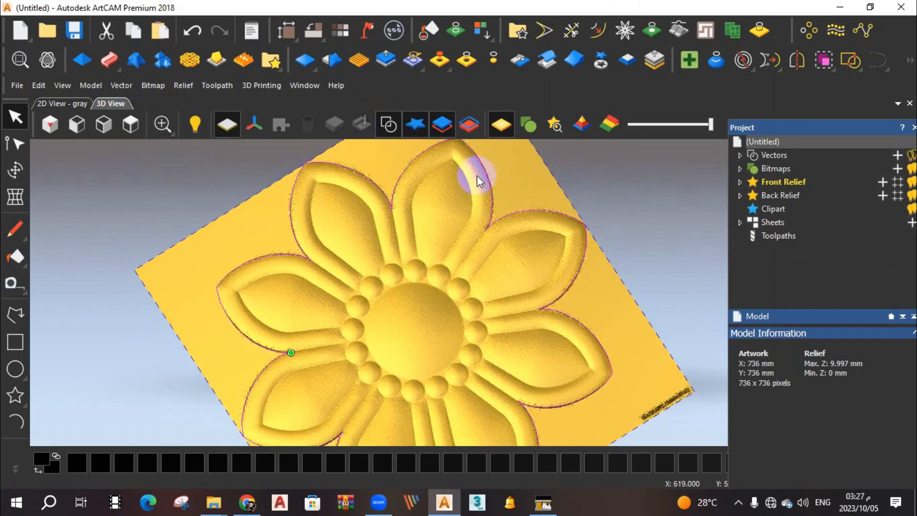
Step: Remove the relief outside the closed flower outline and hide the zero plane in the 3D view
left_click(493, 61)
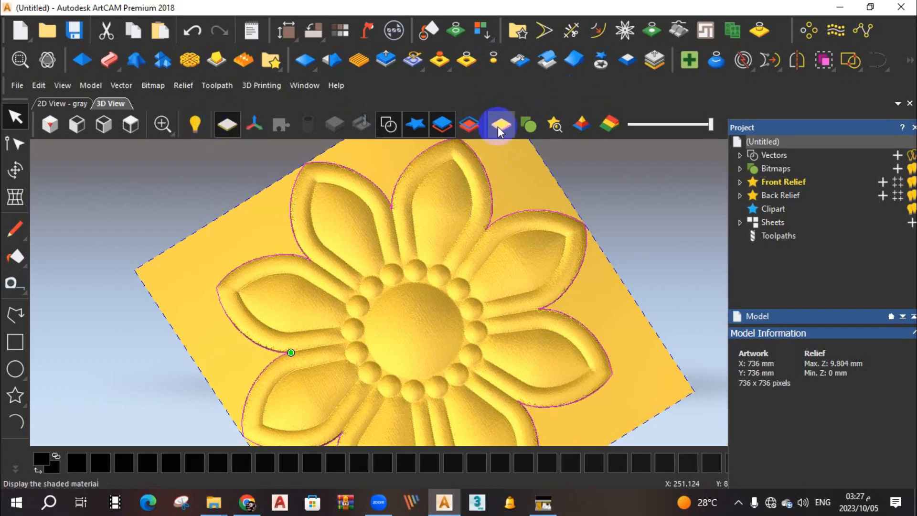
left_click(227, 125)
scroll(430, 328, "up", 2)
scroll(437, 328, "down", 3)
scroll(502, 299, "up", 1)
left_click_drag(502, 298, 471, 204)
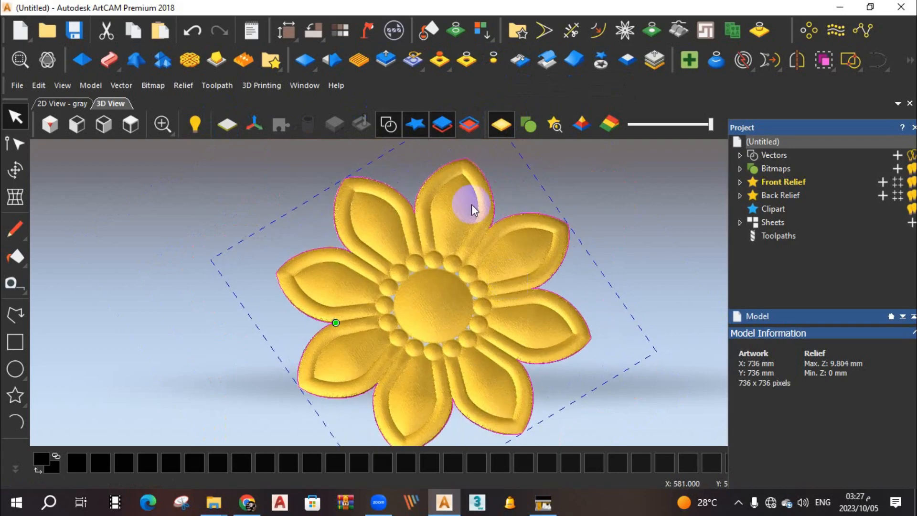
Step: Scale the flower relief to a height of 15 mm
left_click(387, 62)
left_click(765, 208)
type("1")
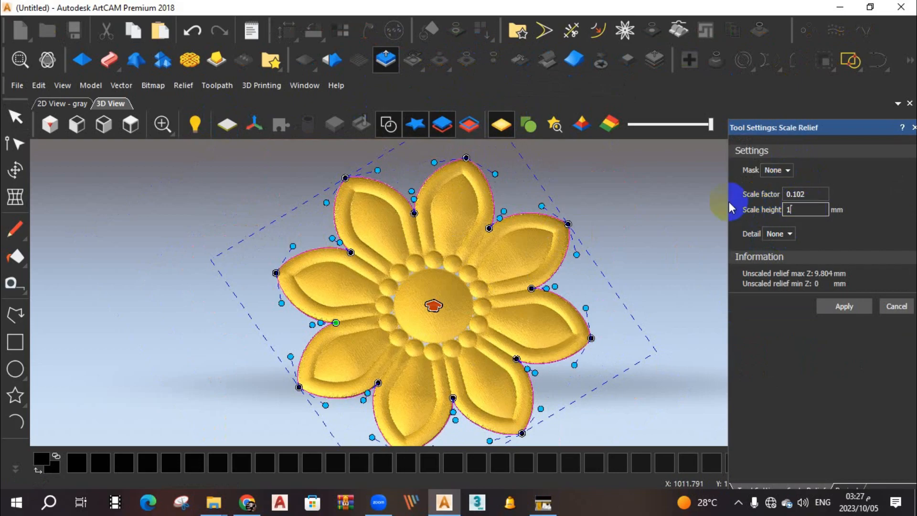
type("5")
left_click(843, 306)
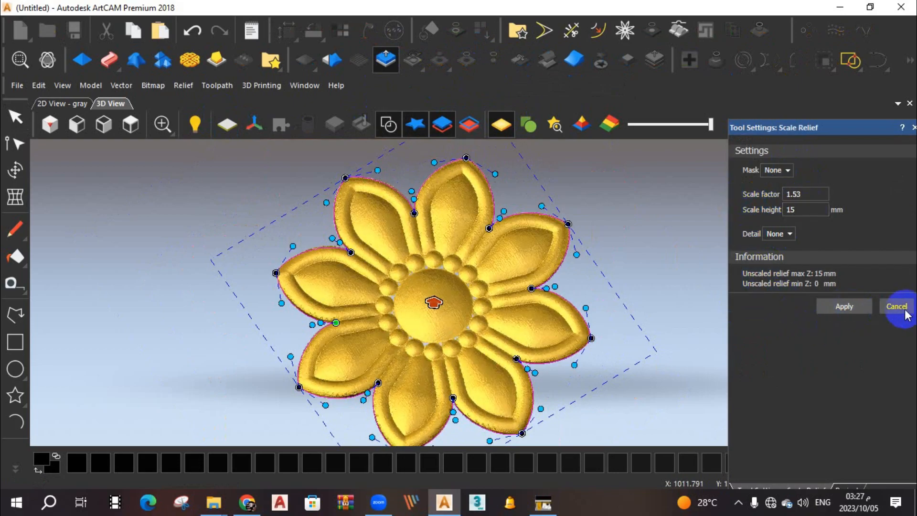
left_click(905, 311)
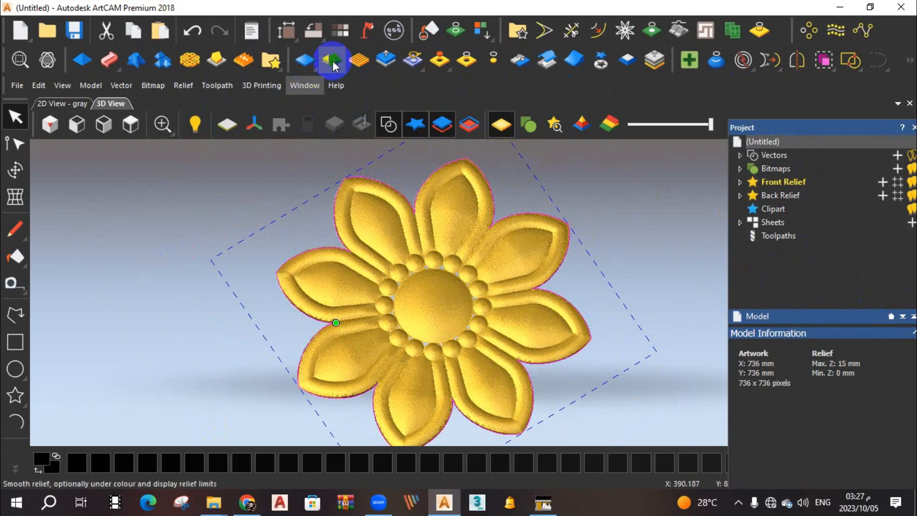
Step: Smooth the whole layer of the flower relief at 14% strength and examine the smoothed surface
left_click(332, 62)
left_click_drag(751, 266, 758, 270)
left_click(833, 296)
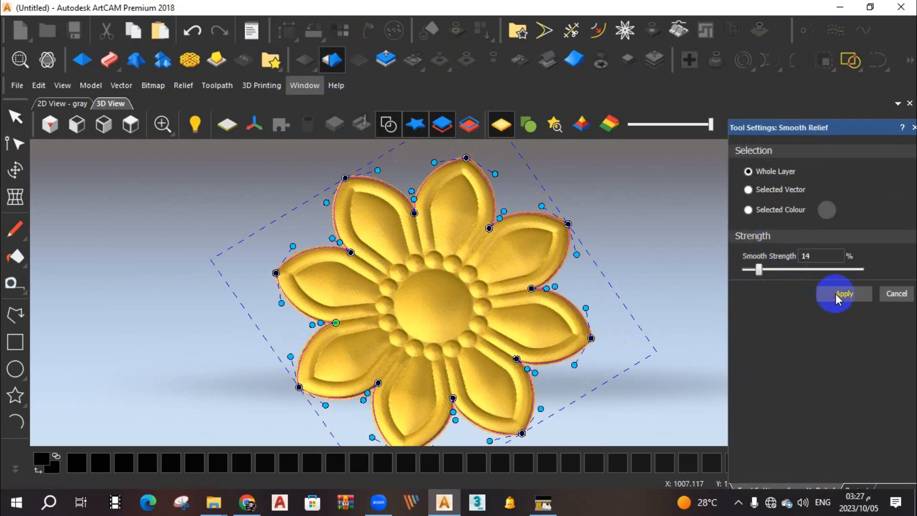
scroll(461, 316, "up", 2)
scroll(474, 309, "down", 2)
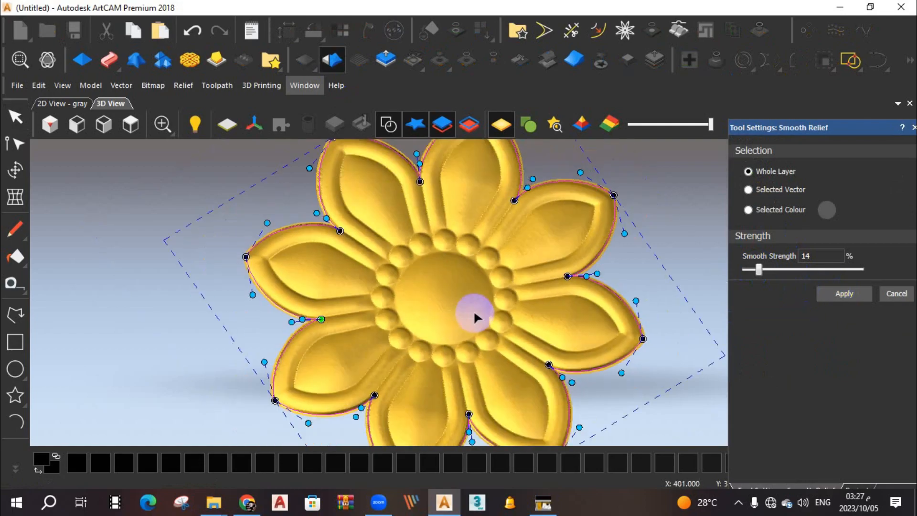
left_click_drag(471, 391, 537, 288)
scroll(448, 309, "down", 2)
scroll(485, 301, "up", 2)
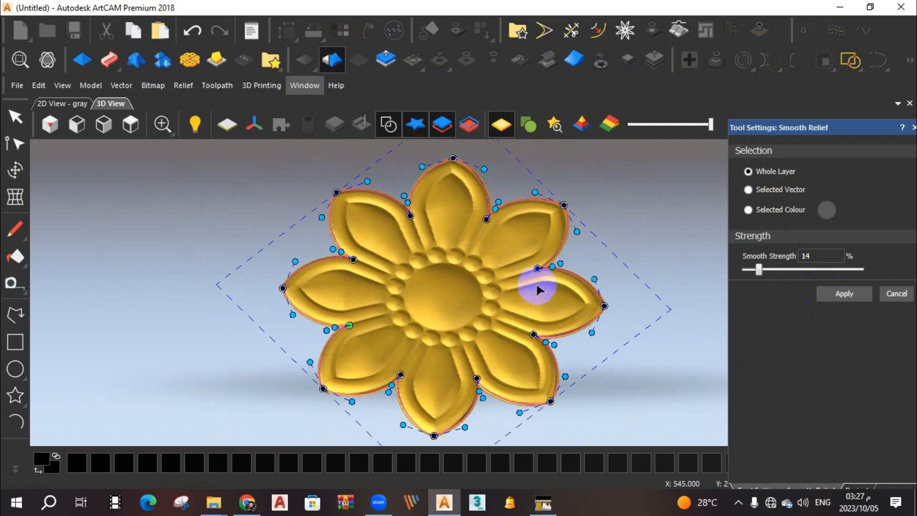
left_click(891, 297)
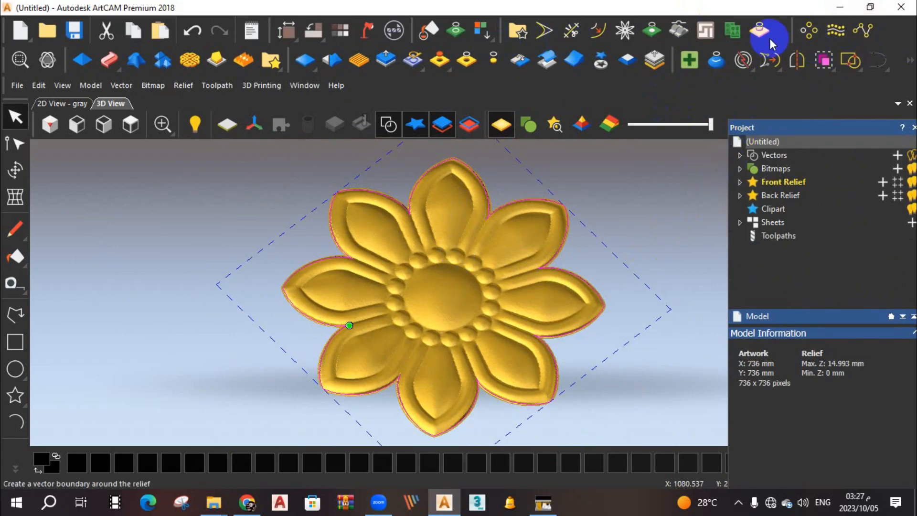
Step: Load gray scale.jpg from the desktop folder as a new model with a 5 mm Z height, without saving the flower changes
left_click(838, 10)
left_click_drag(342, 148, 431, 297)
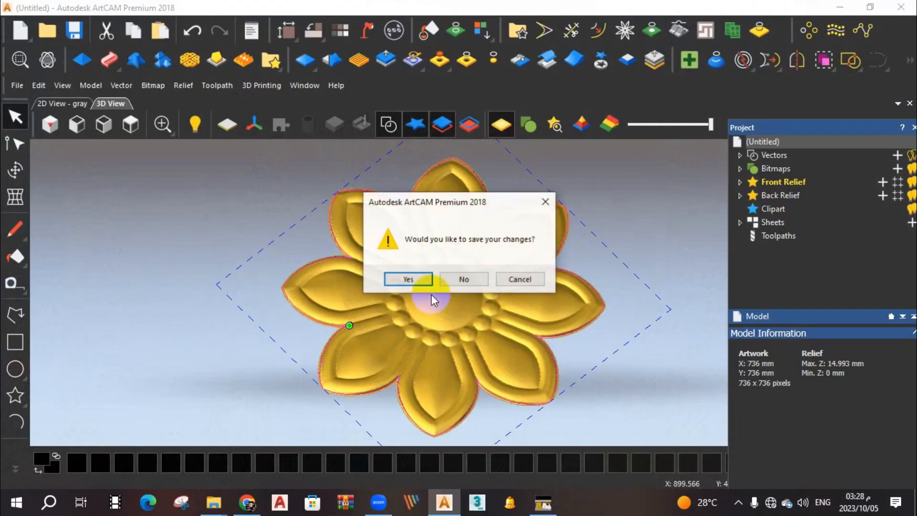
left_click(462, 281)
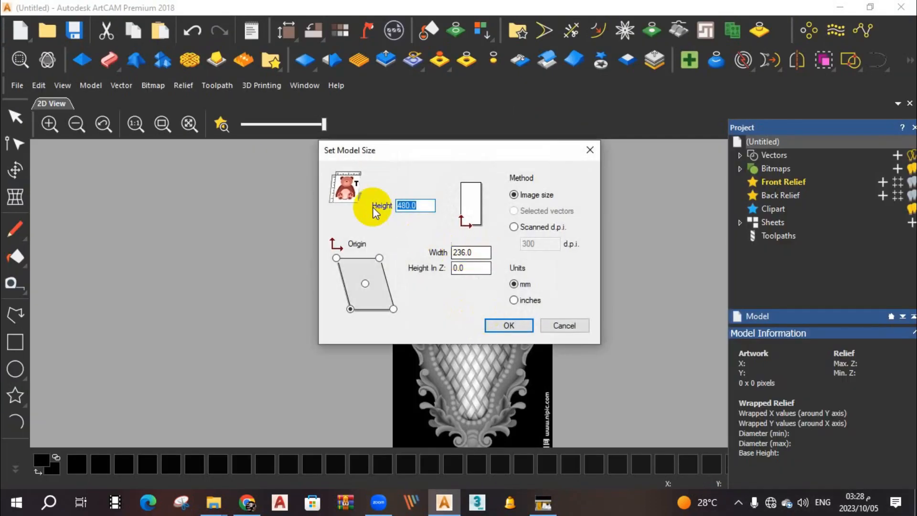
left_click_drag(467, 266, 430, 270)
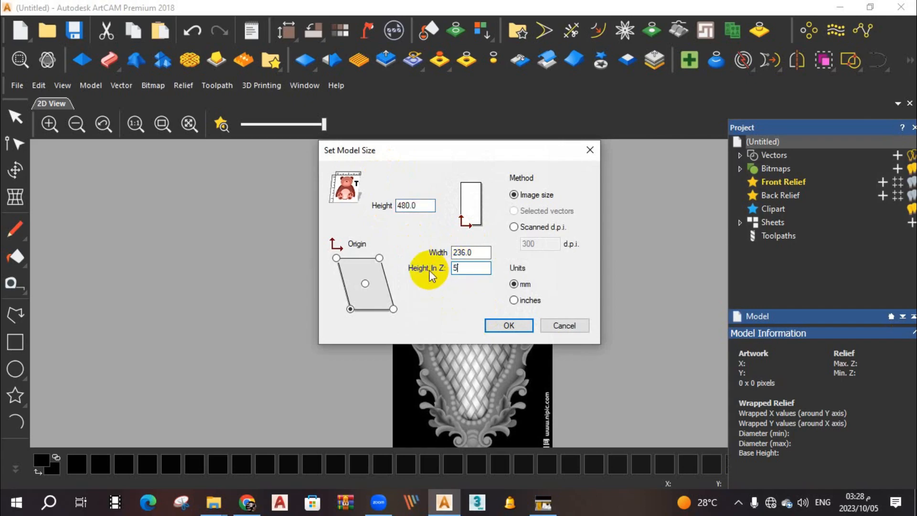
left_click(507, 326)
Step: Show the oval panel relief in 3D and examine its woven centre and scrolled edge up close
left_click(498, 134)
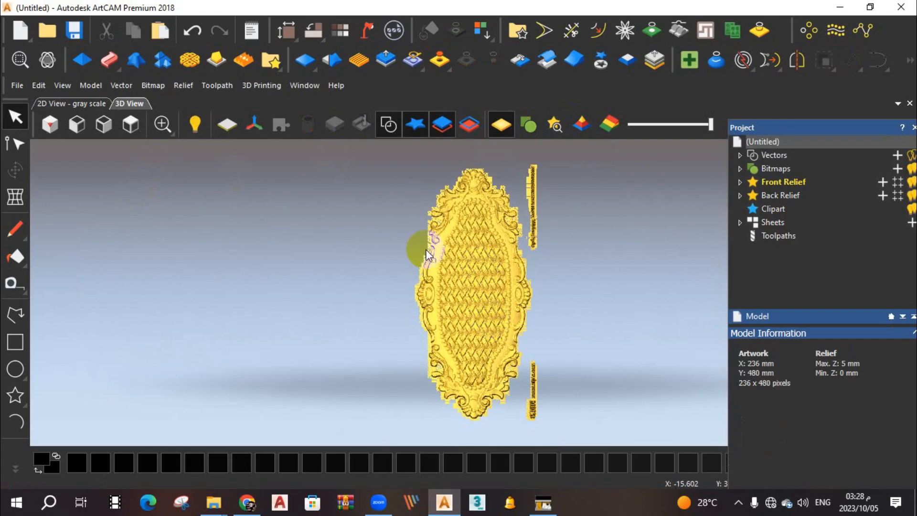
left_click_drag(426, 255, 614, 259)
scroll(507, 307, "up", 10)
scroll(419, 337, "down", 10)
scroll(418, 215, "up", 10)
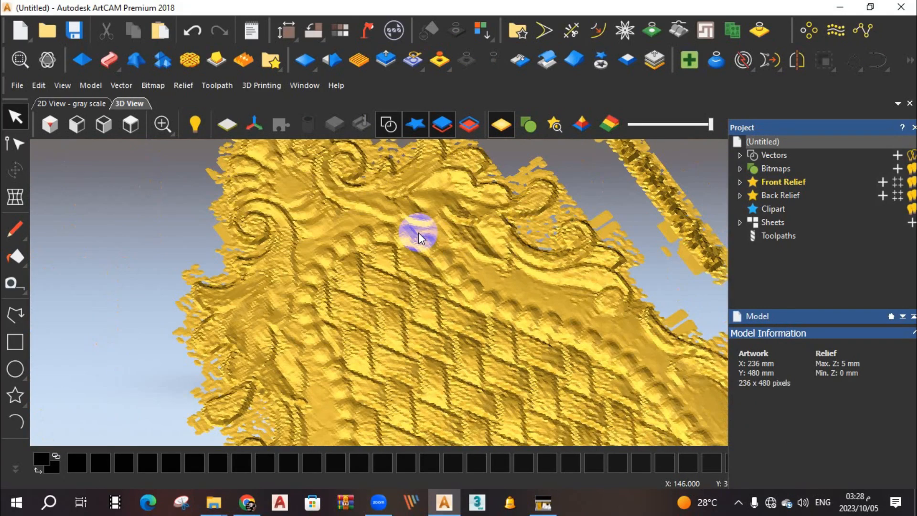
scroll(418, 233, "down", 5)
left_click_drag(536, 328, 528, 213)
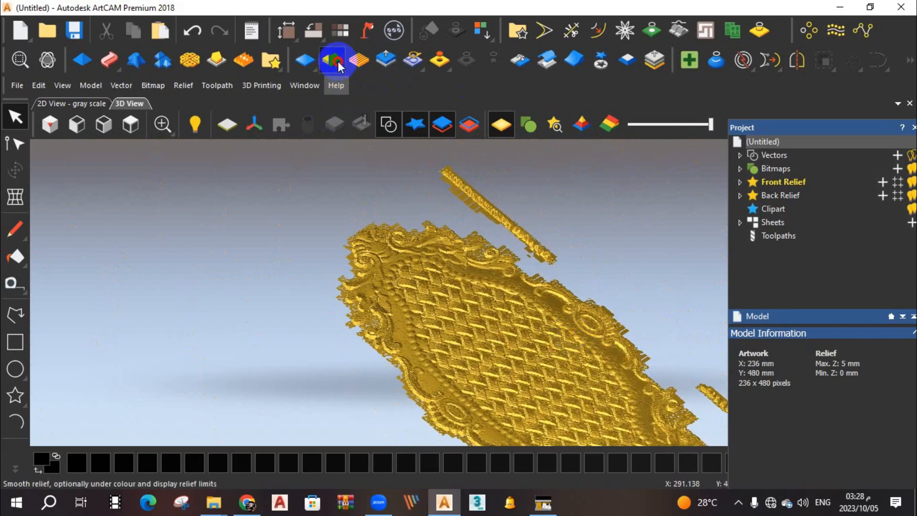
Step: Smooth the whole layer of the oval panel relief repeatedly at 14% strength and inspect the surface
left_click(334, 61)
left_click(841, 295)
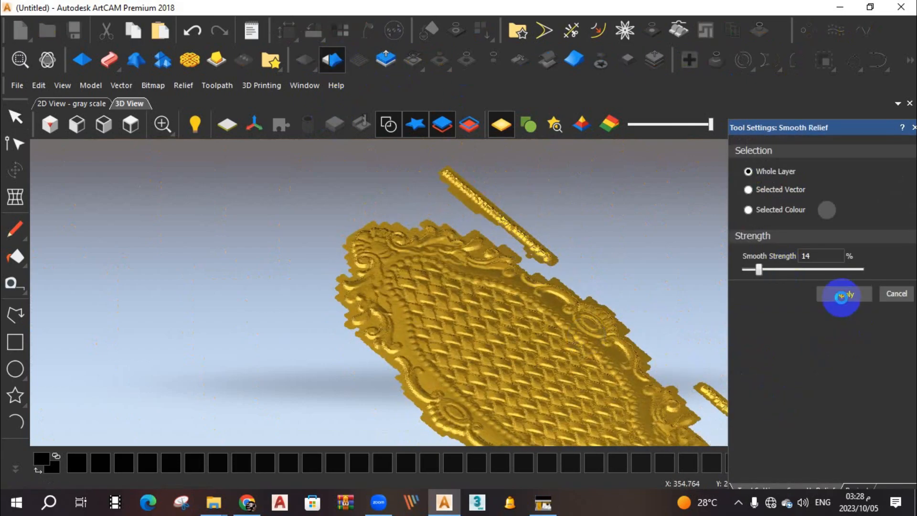
left_click(887, 297)
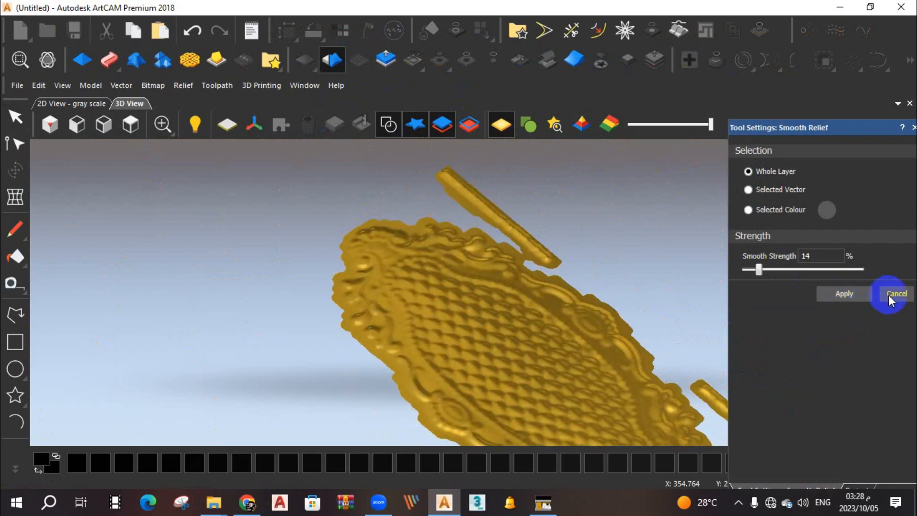
scroll(494, 324, "down", 1)
scroll(552, 372, "up", 5)
scroll(534, 329, "down", 3)
left_click_drag(534, 328, 624, 363)
left_click_drag(606, 418, 594, 286)
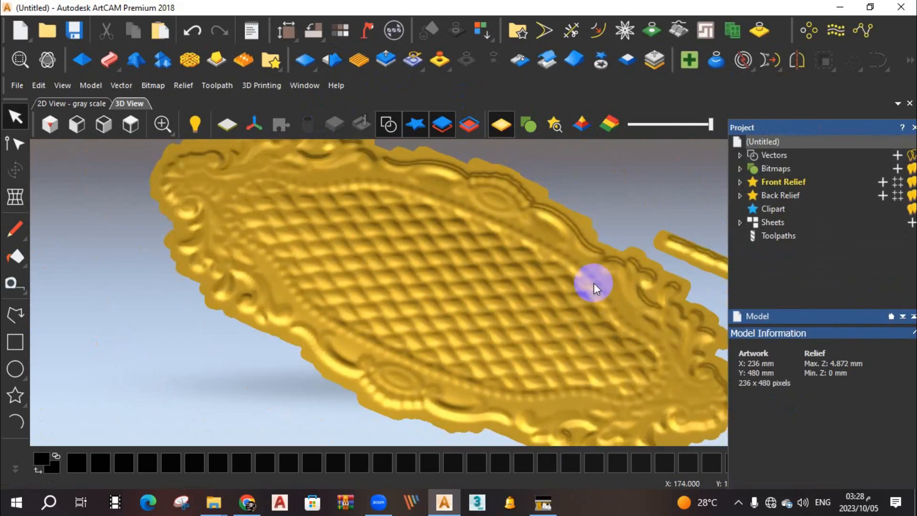
Step: Load 8b296698accf52ddb4ede6070c324f74.jpg as a new model with a 5 mm Z height, without saving the oval panel changes
left_click(834, 8)
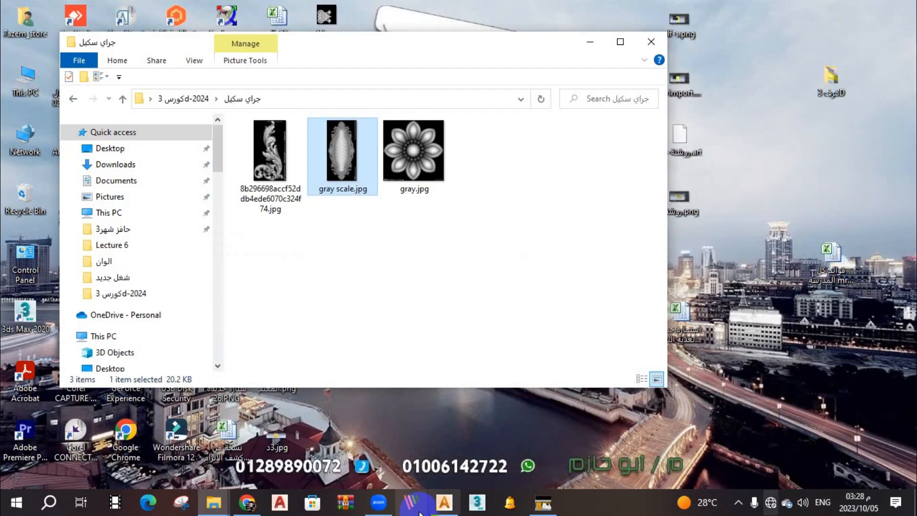
left_click(273, 159)
left_click_drag(273, 149, 421, 266)
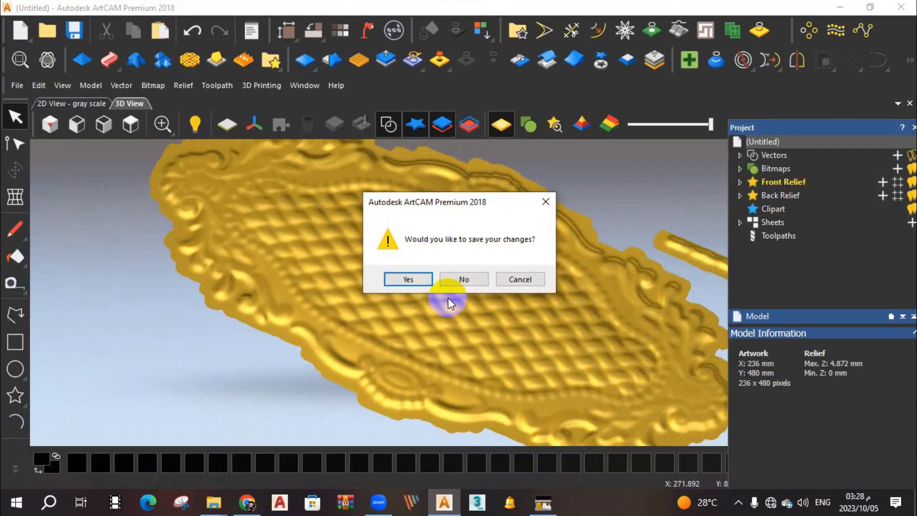
left_click(467, 276)
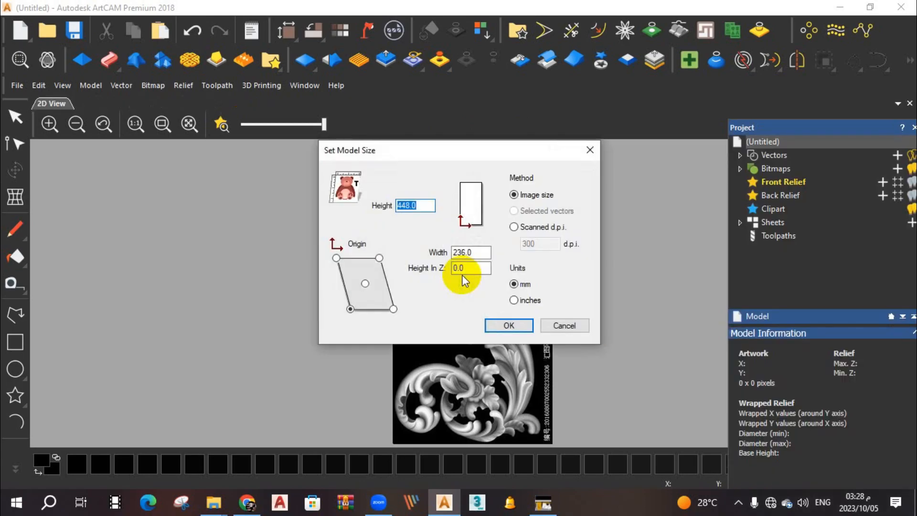
double_click(470, 268)
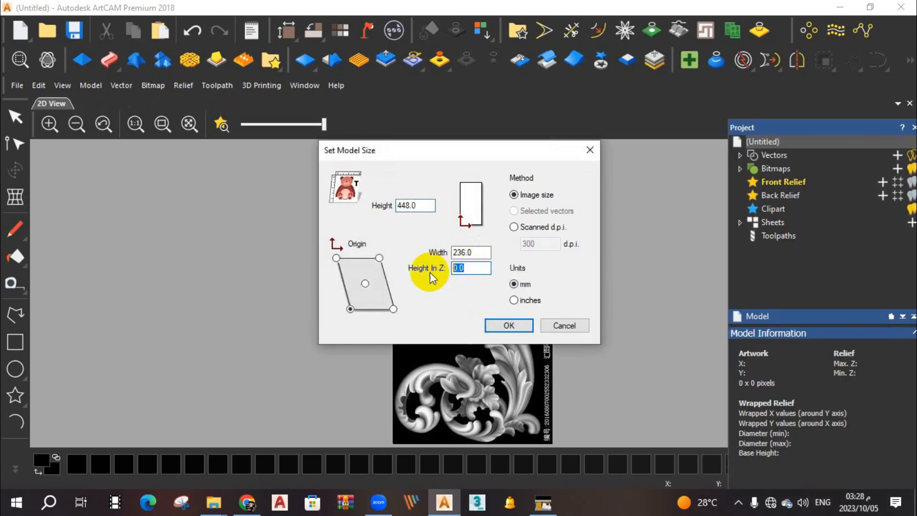
left_click(507, 324)
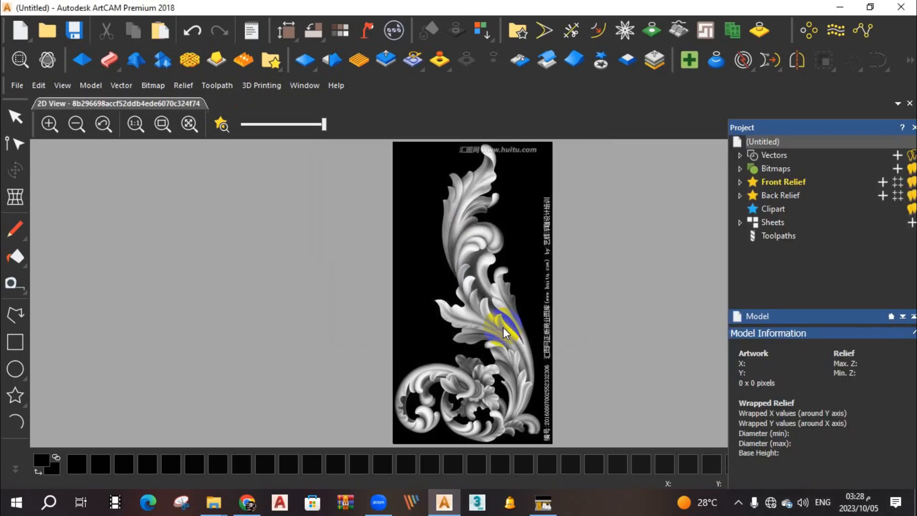
Step: Show the acanthus leaf scroll relief in 3D and examine its surface detail up close
left_click(500, 125)
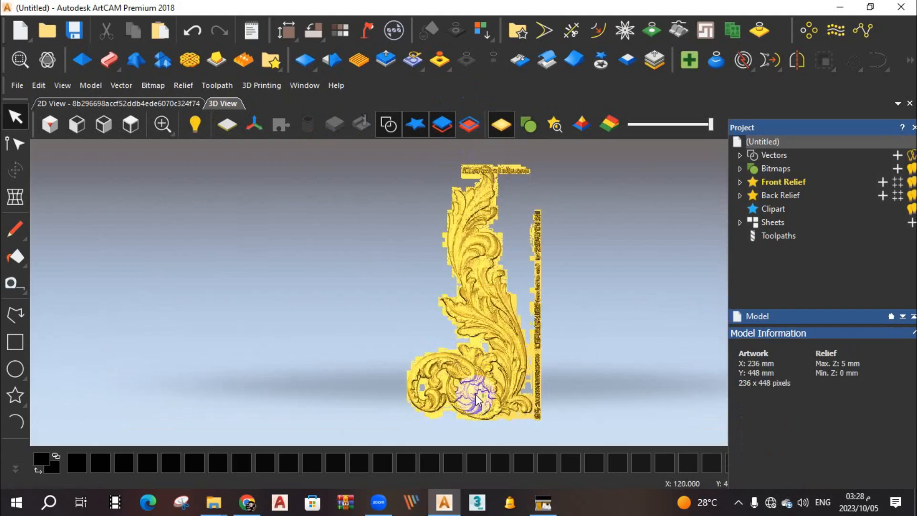
scroll(494, 365, "up", 3)
left_click_drag(476, 372, 501, 258)
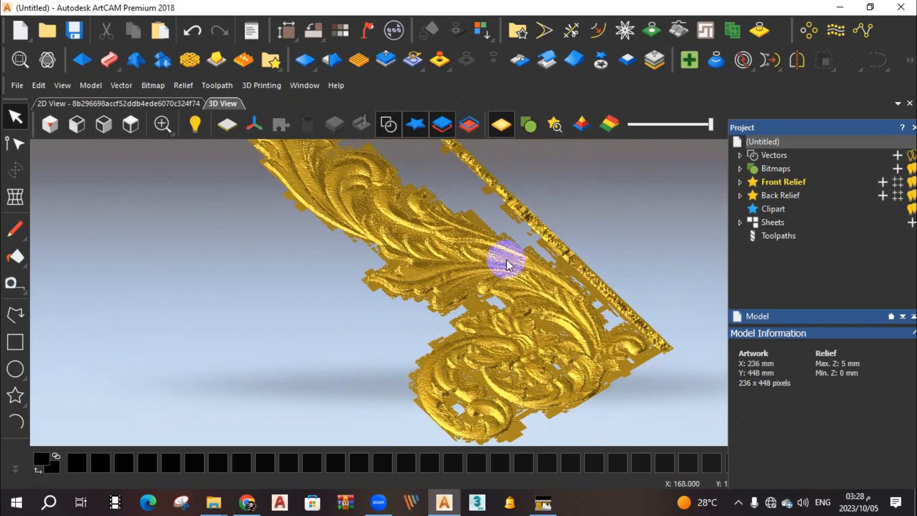
scroll(428, 258, "up", 5)
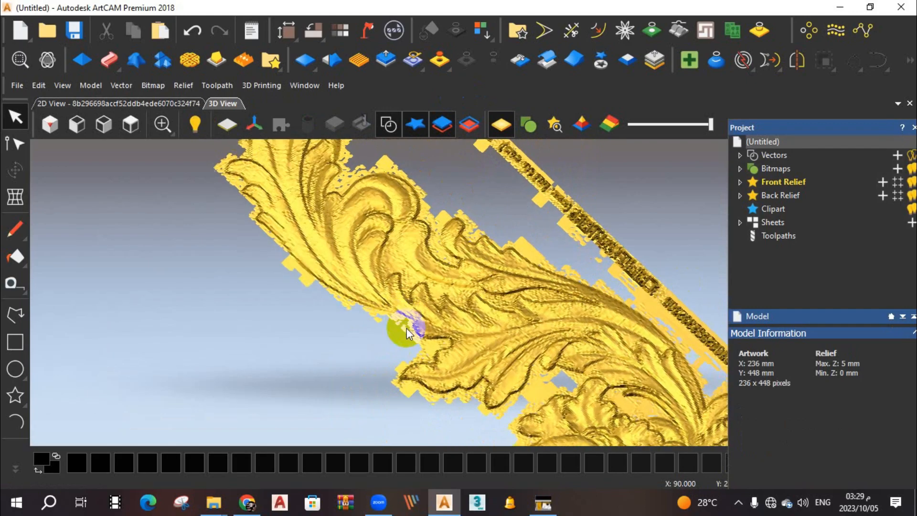
left_click_drag(428, 315, 454, 278)
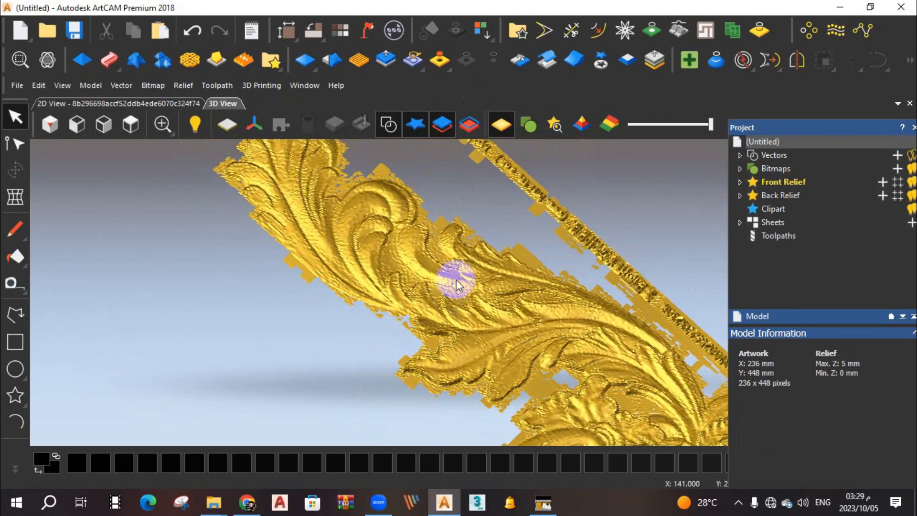
Step: Scale the leaf scroll relief to a height of 10 mm
left_click(386, 59)
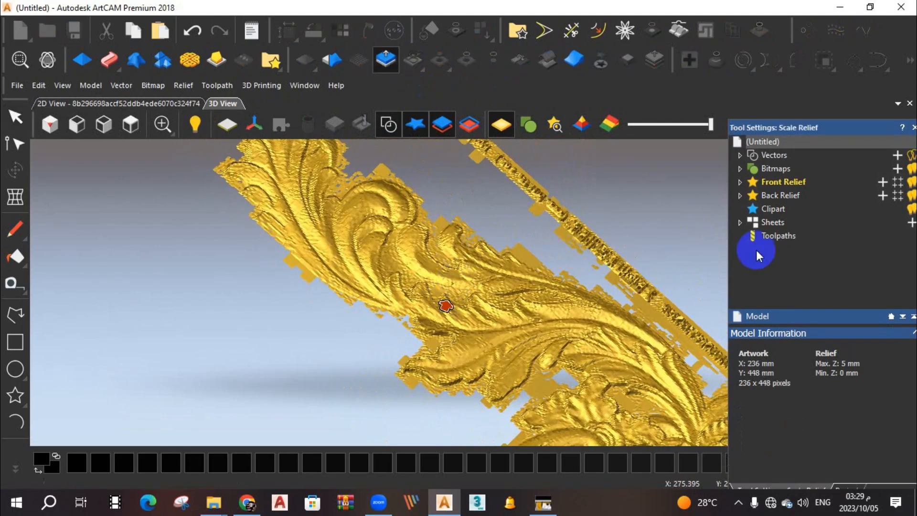
double_click(800, 211)
type("1")
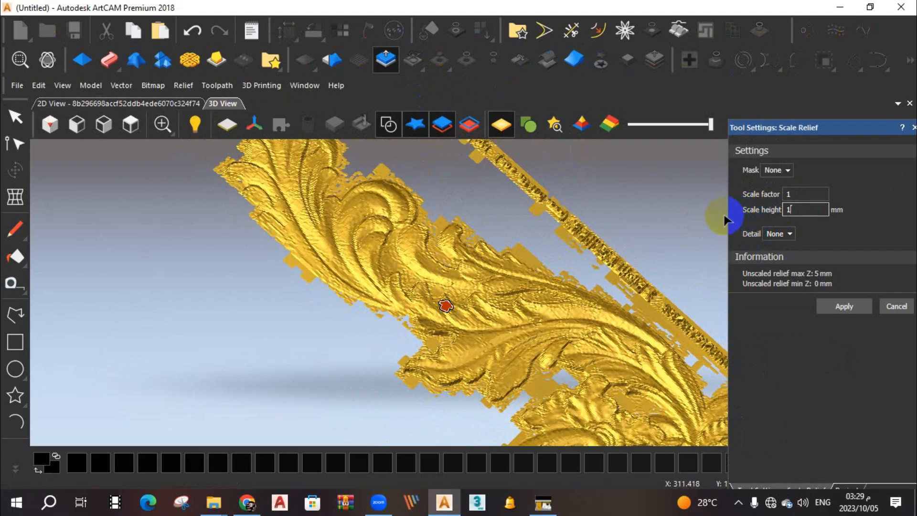
type("0")
left_click(829, 307)
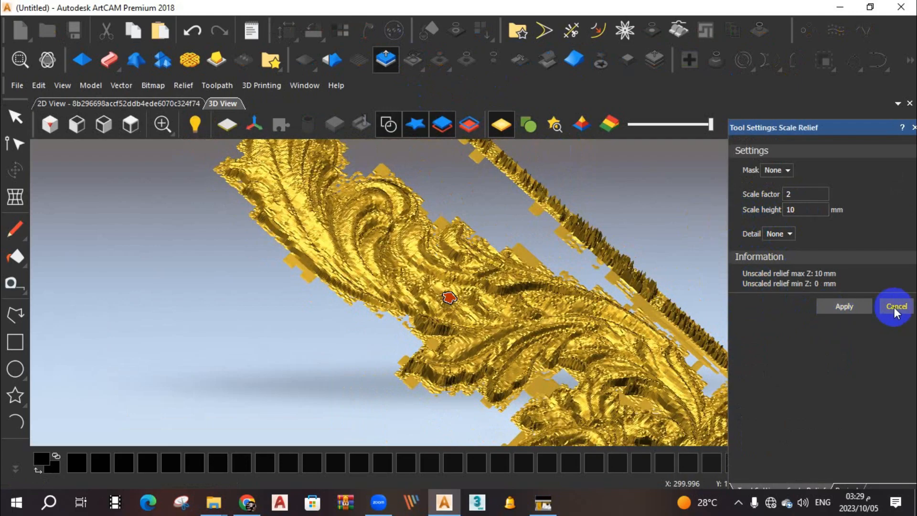
left_click(896, 308)
Step: Smooth the whole layer of the leaf scroll relief at 14% strength and check the result
left_click_drag(548, 307, 429, 215)
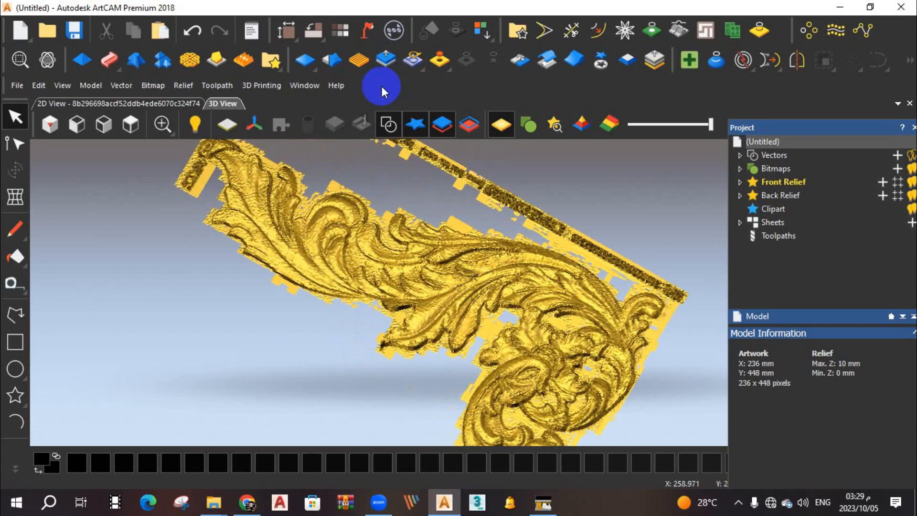
left_click(330, 60)
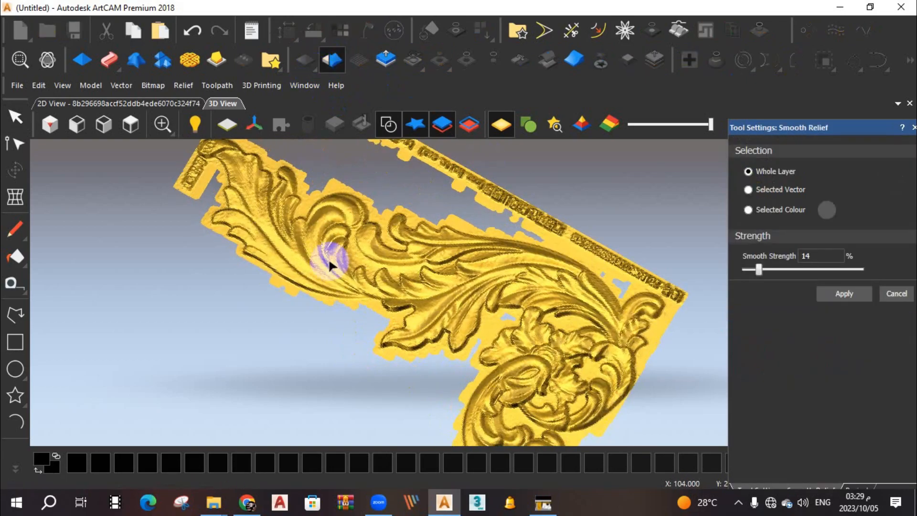
left_click_drag(424, 280, 424, 245)
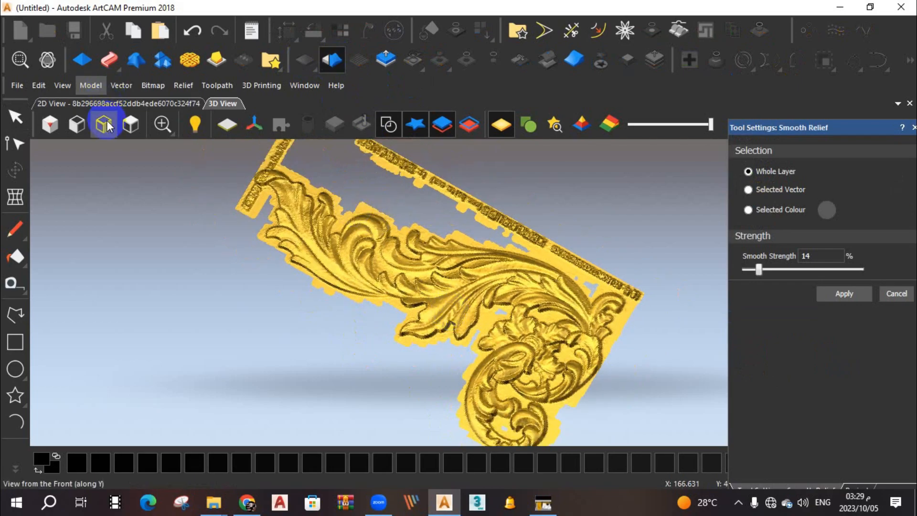
Step: Examine the leaf scroll image and its ragged background in the 2D view, then close the Smooth Relief settings
left_click_drag(269, 9, 364, 78)
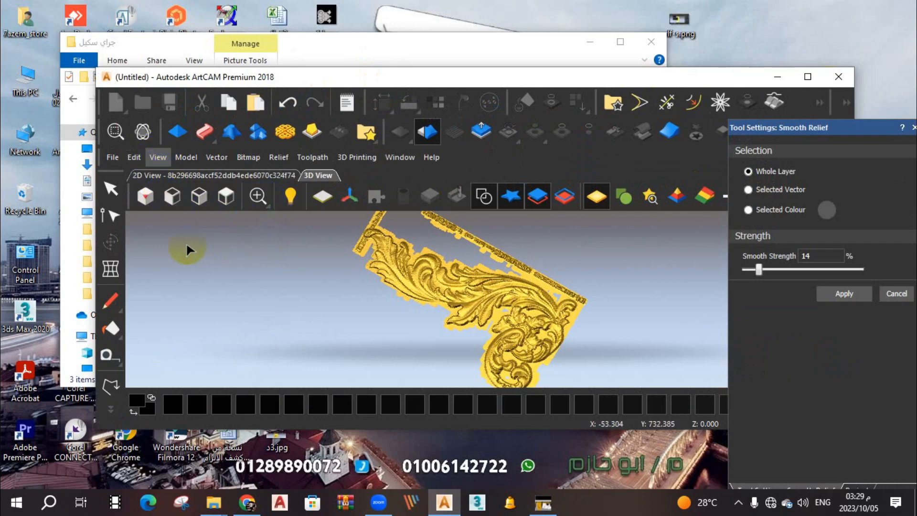
left_click(267, 175)
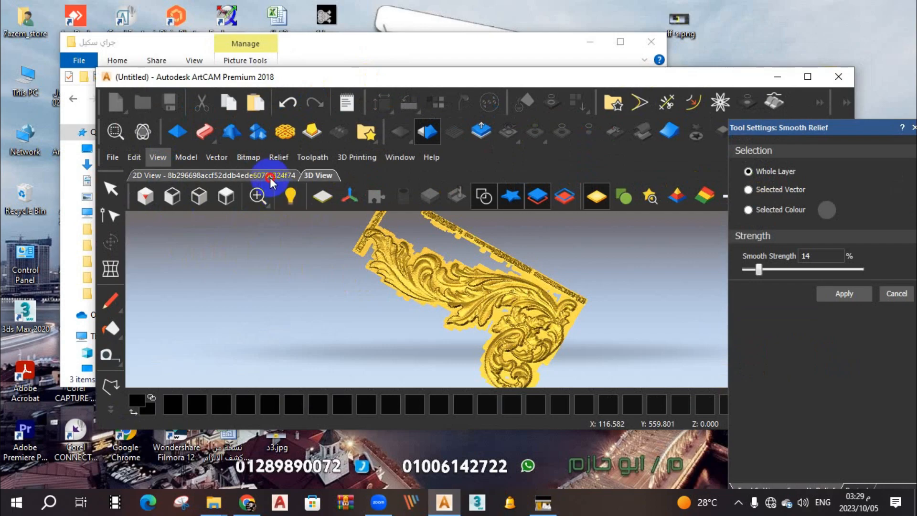
left_click(317, 196)
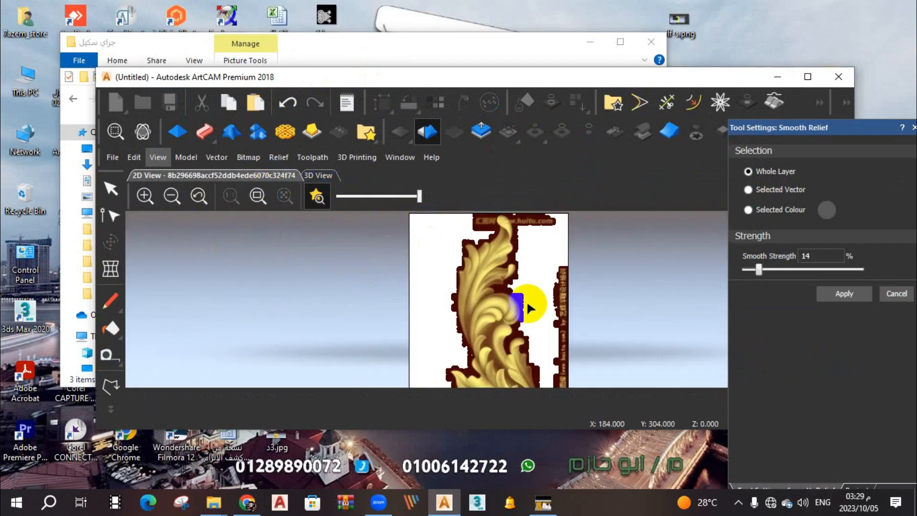
scroll(526, 300, "down", 3)
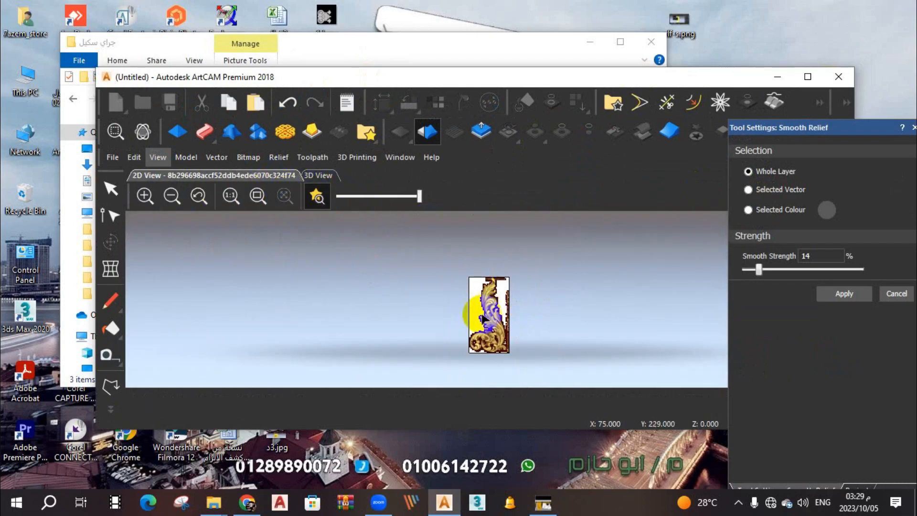
scroll(483, 319, "up", 3)
scroll(504, 326, "up", 2)
scroll(524, 297, "down", 5)
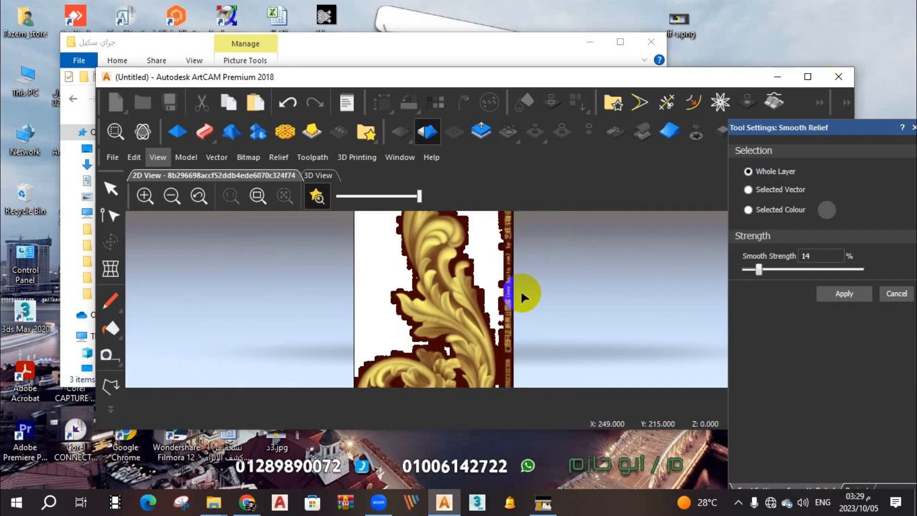
left_click_drag(494, 305, 491, 306)
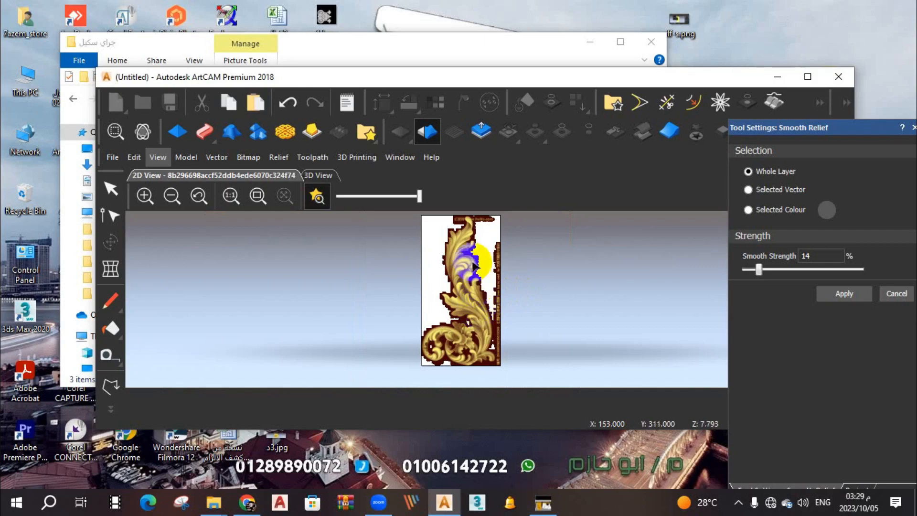
scroll(471, 256, "up", 3)
scroll(473, 257, "down", 2)
scroll(498, 259, "down", 1)
scroll(484, 311, "down", 1)
scroll(489, 341, "up", 4)
scroll(490, 341, "down", 2)
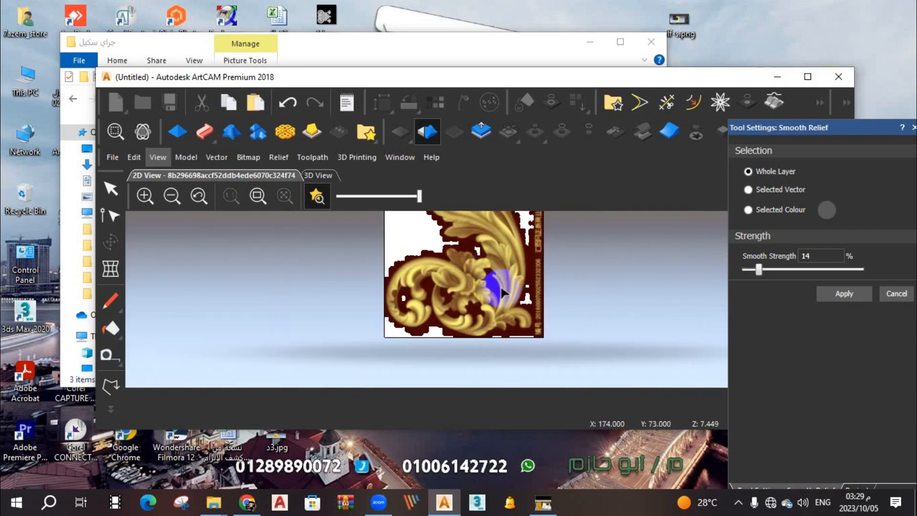
scroll(528, 277, "up", 2)
scroll(521, 267, "down", 1)
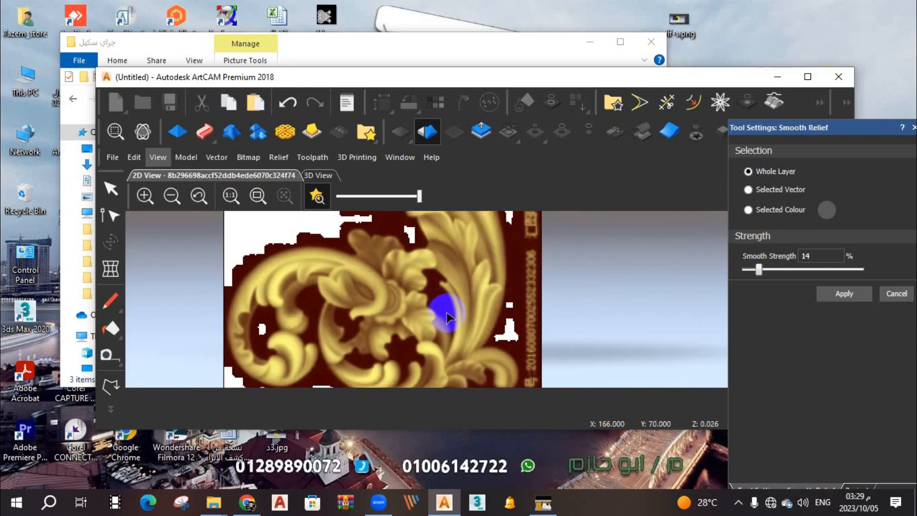
scroll(430, 284, "down", 1)
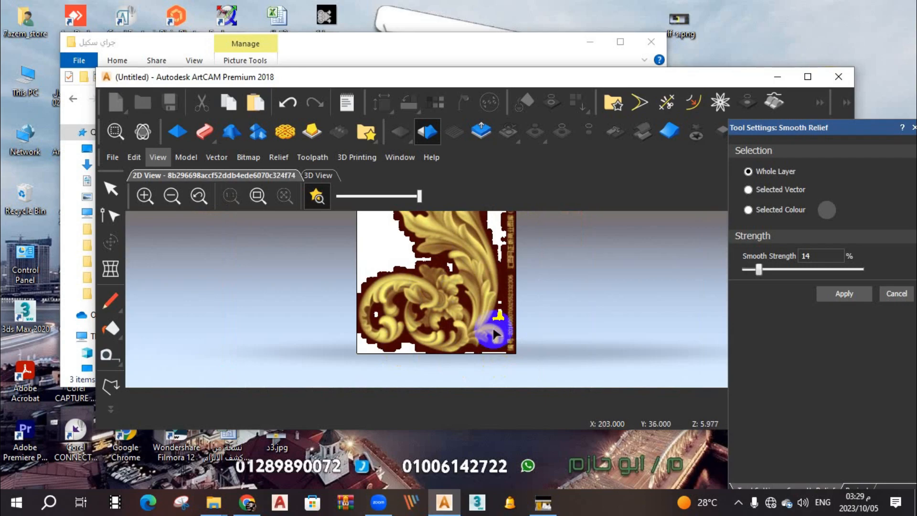
left_click(893, 294)
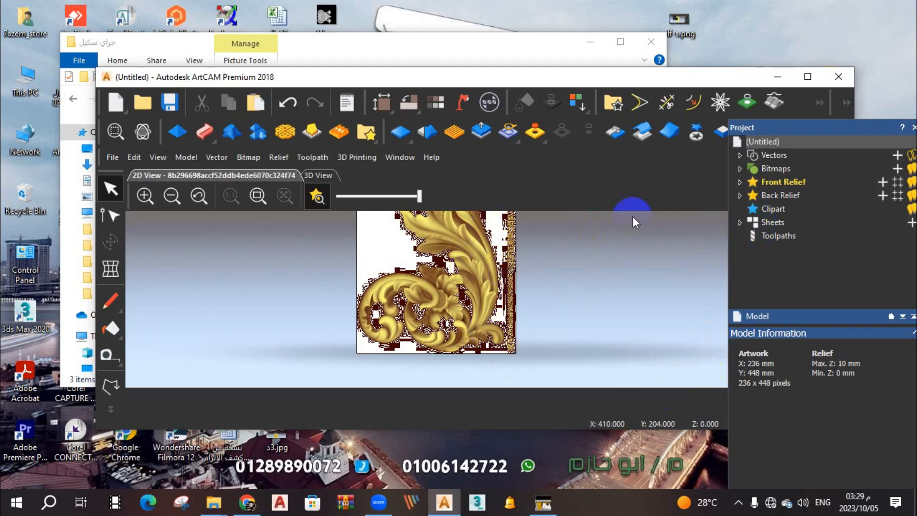
left_click(808, 77)
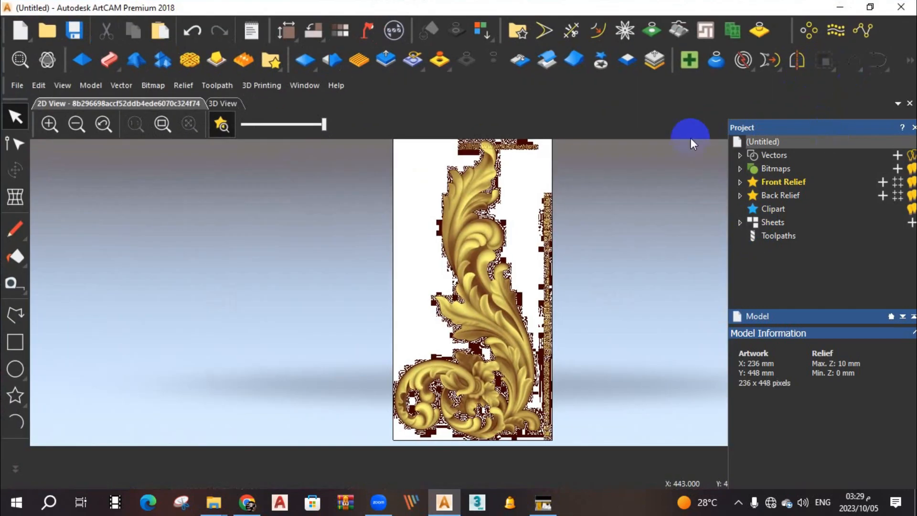
Step: Switch to Chrome and open pinterest.com
left_click(247, 501)
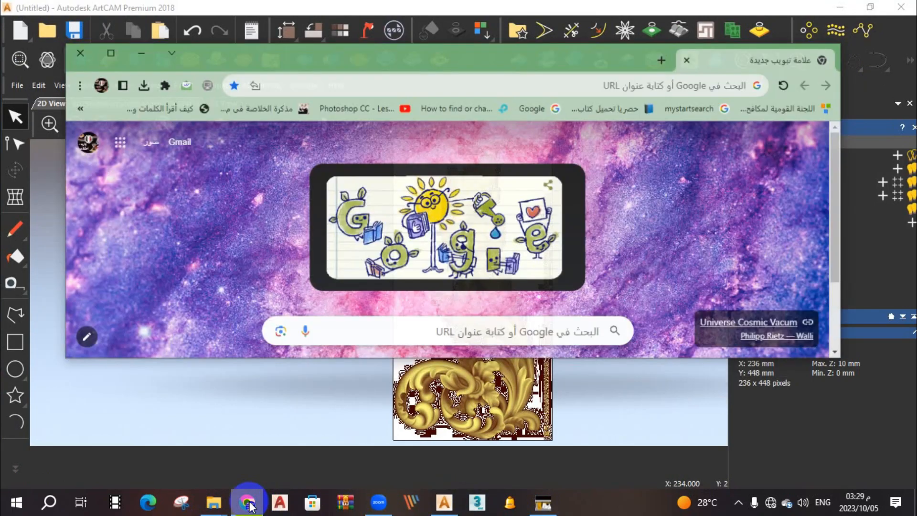
left_click(670, 77)
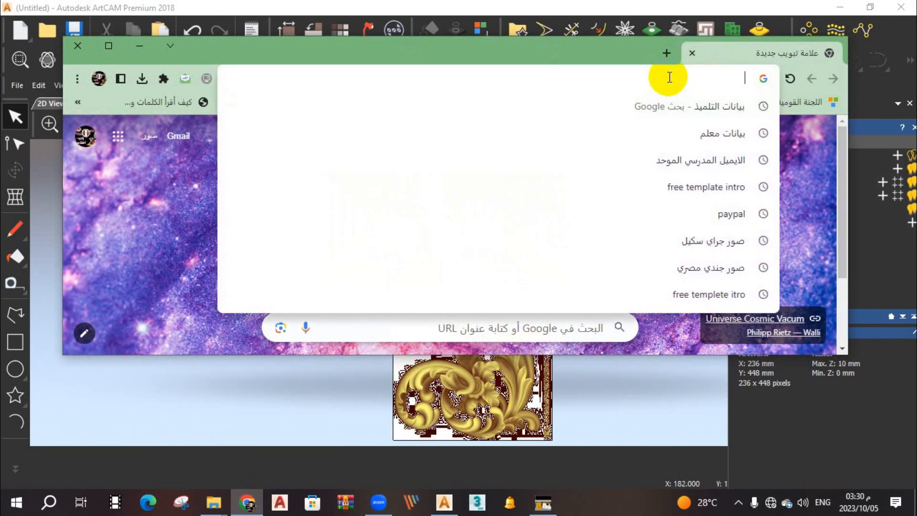
type("pinterest.com")
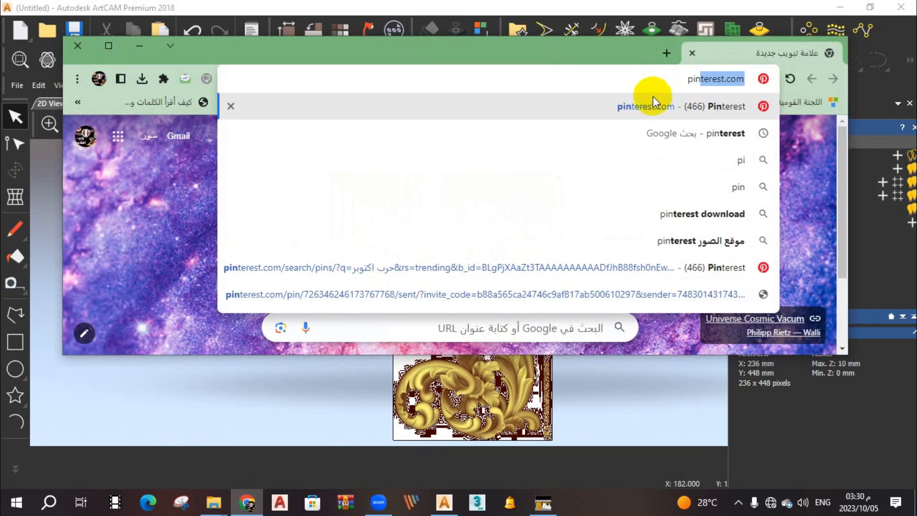
left_click(711, 80)
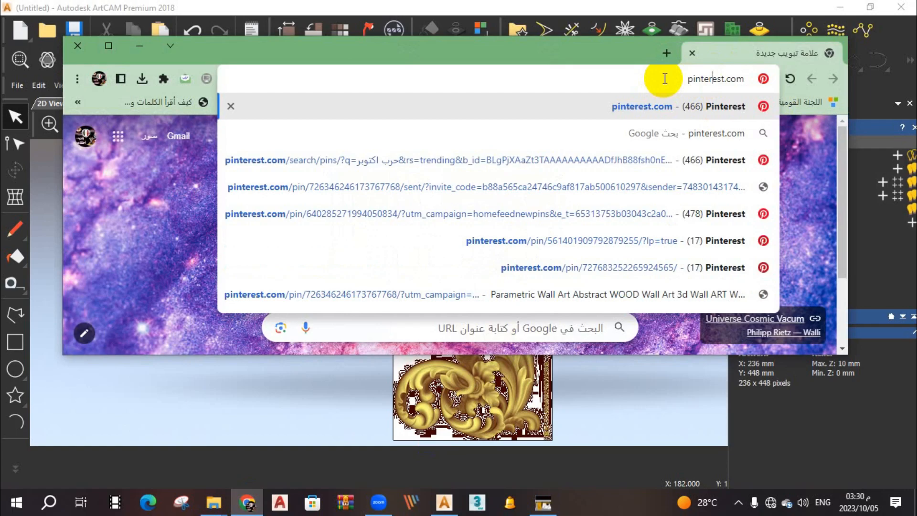
left_click(685, 108)
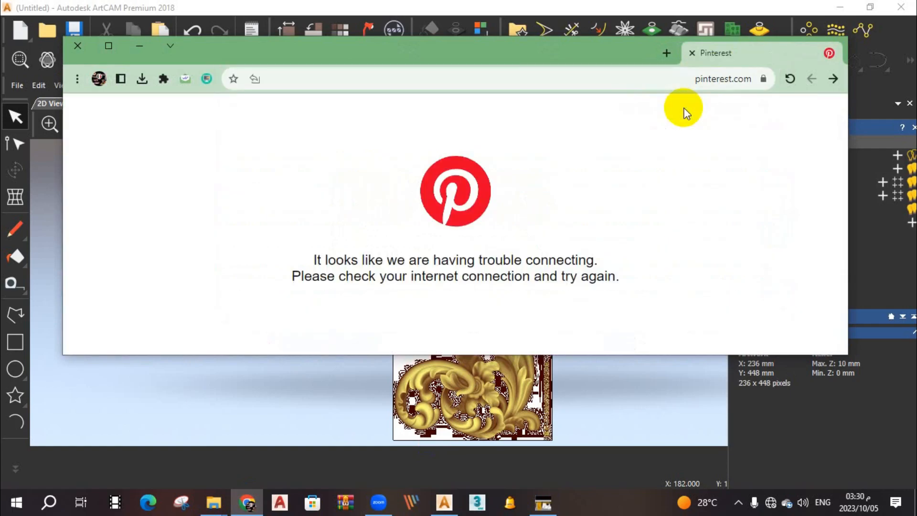
Step: Try to connect the computer to the secured Wi-Fi network herooo2020
left_click(786, 502)
left_click(828, 181)
left_click(859, 183)
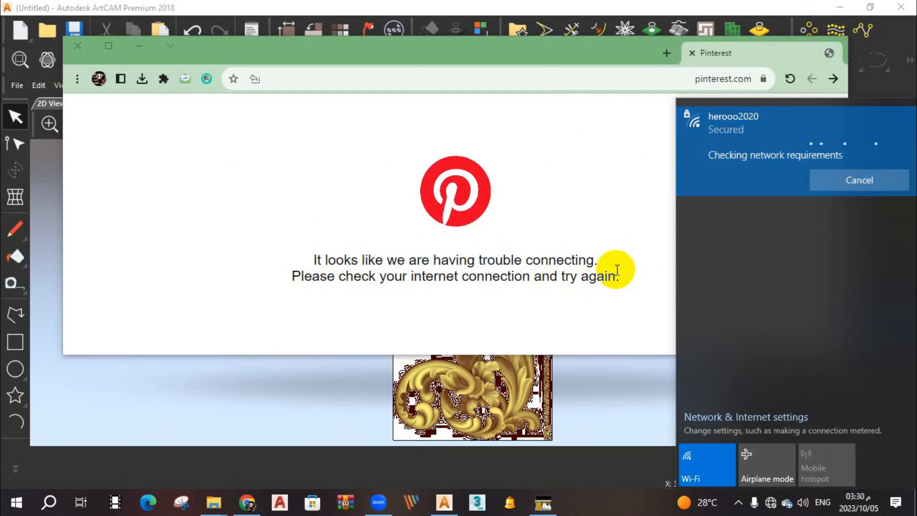
Step: Move the grayscale ornament image 1.bmp from the desktop into the كورس 3d-2024 folder
left_click(140, 45)
left_click(839, 7)
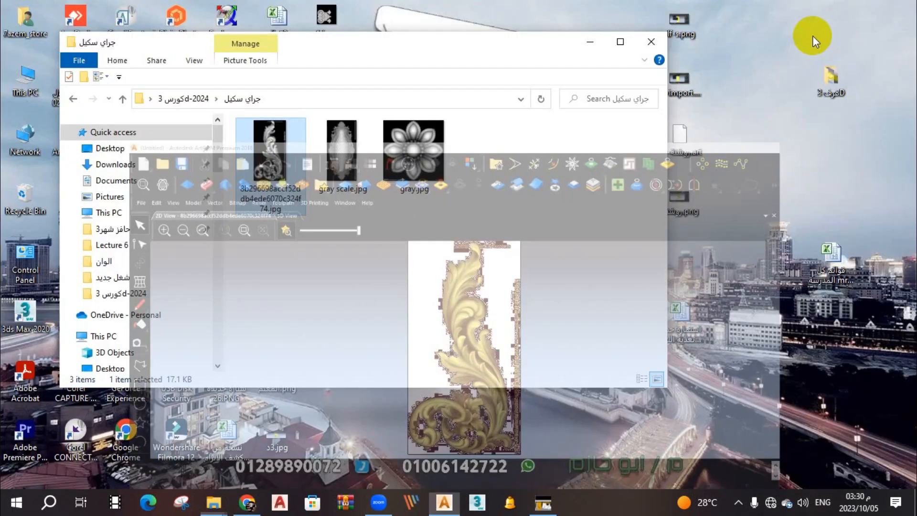
left_click(125, 99)
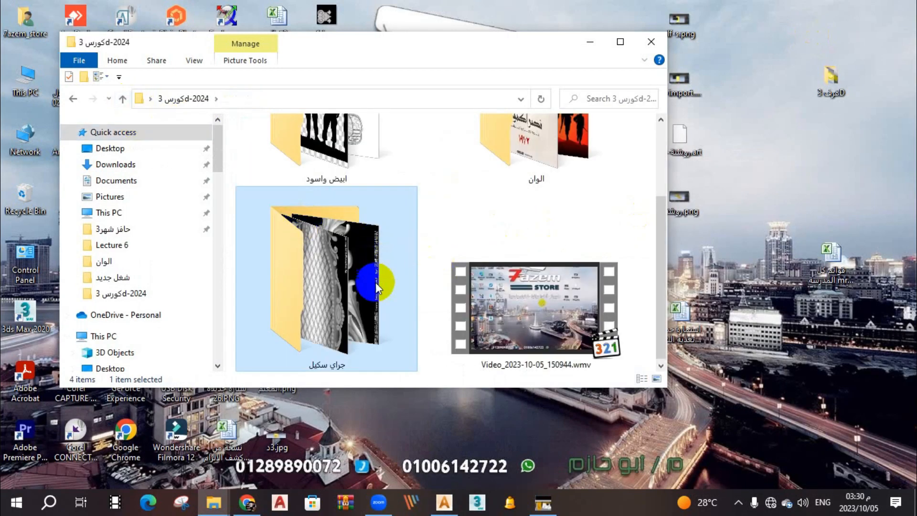
scroll(375, 281, "up", 2)
scroll(374, 280, "down", 2)
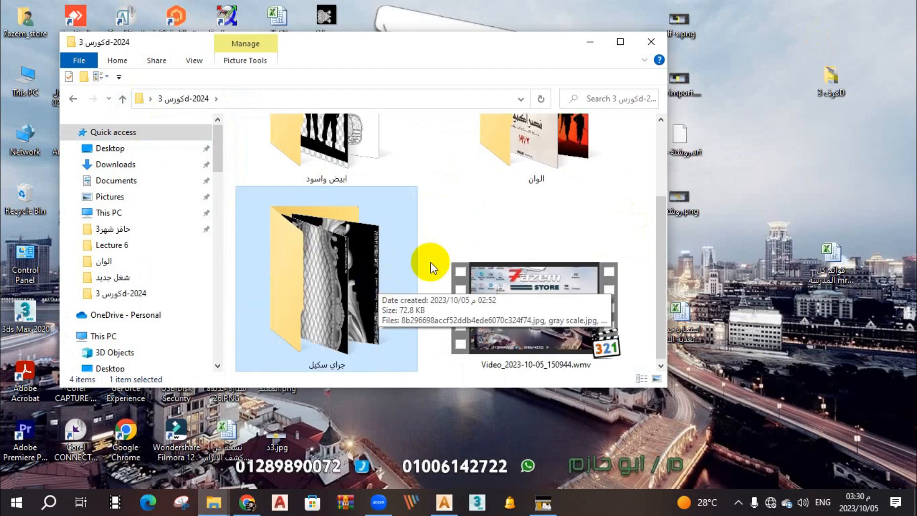
left_click(590, 44)
left_click_drag(328, 18, 378, 312)
double_click(377, 313)
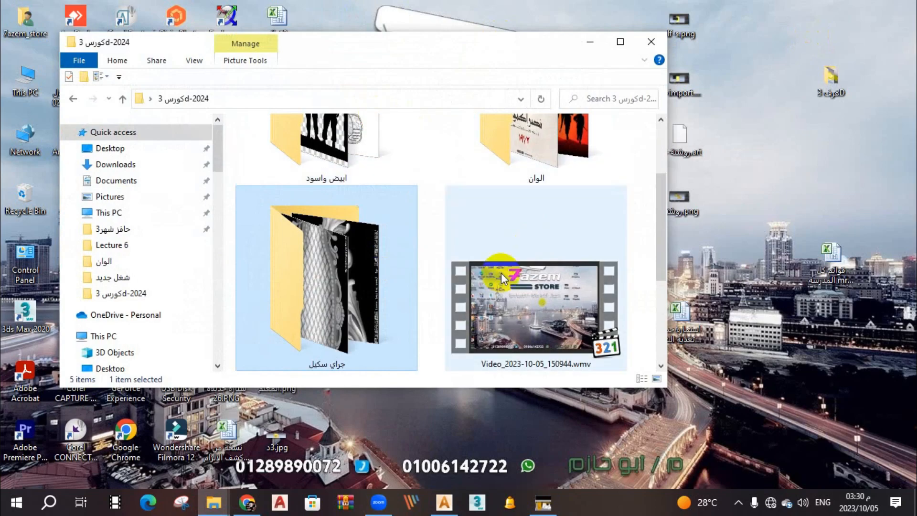
Step: Load 1.bmp from the course folder as a new ArtCAM model, keeping the image size and setting the Z height to 10 mm
scroll(501, 276, "down", 2)
left_click(277, 267)
left_click_drag(277, 267, 476, 333)
left_click(464, 279)
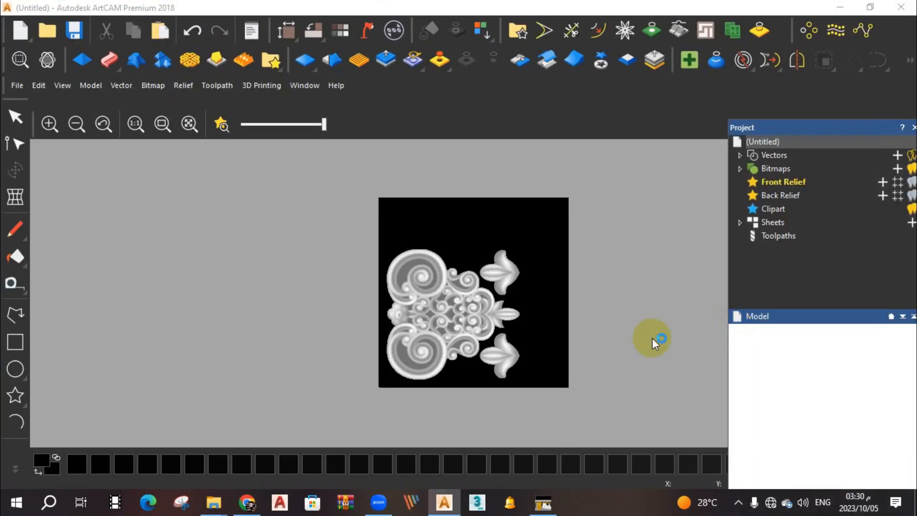
left_click(462, 268)
left_click_drag(462, 269, 443, 274)
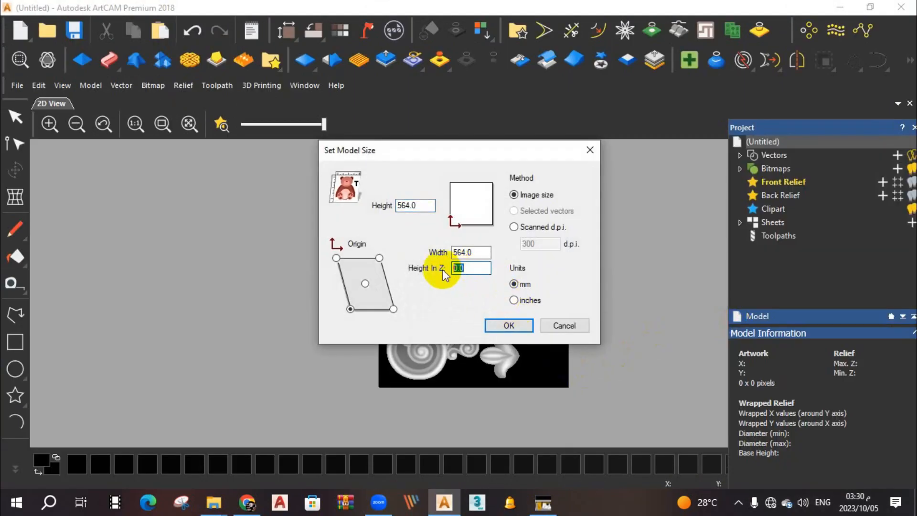
type("10")
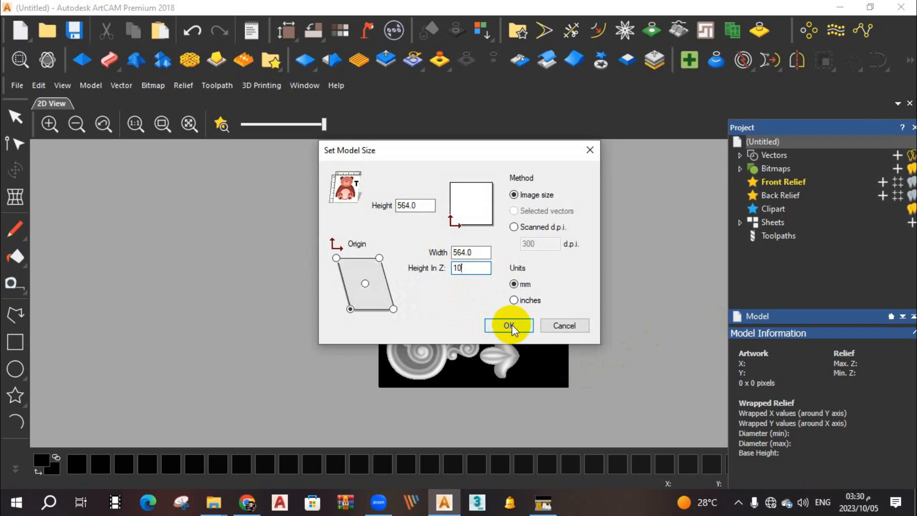
left_click(509, 325)
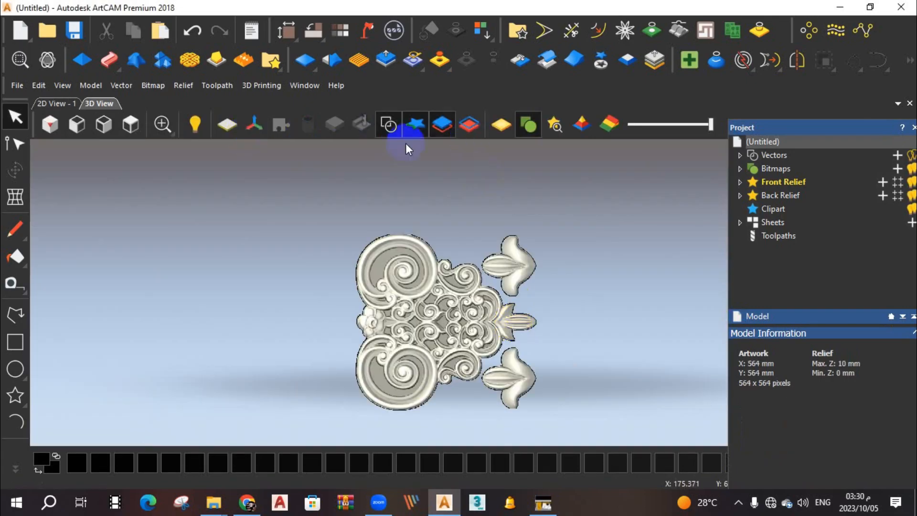
Step: Shade the scroll ornament relief in gold and examine its detail in 3D from several angles and distances
left_click(501, 124)
scroll(446, 331, "up", 2)
left_click_drag(445, 343, 597, 280)
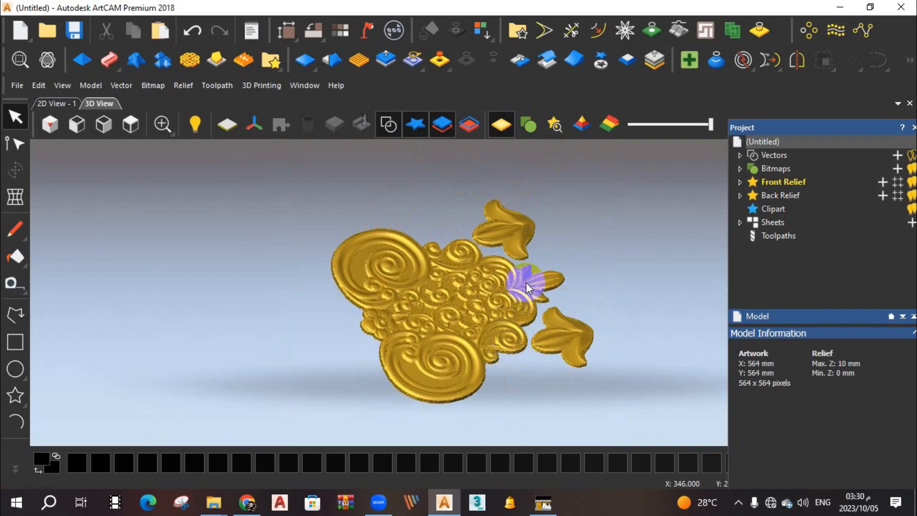
scroll(477, 327, "up", 5)
left_click_drag(457, 323, 514, 380)
scroll(485, 283, "down", 3)
scroll(450, 268, "up", 3)
left_click_drag(445, 286, 389, 301)
scroll(453, 367, "up", 3)
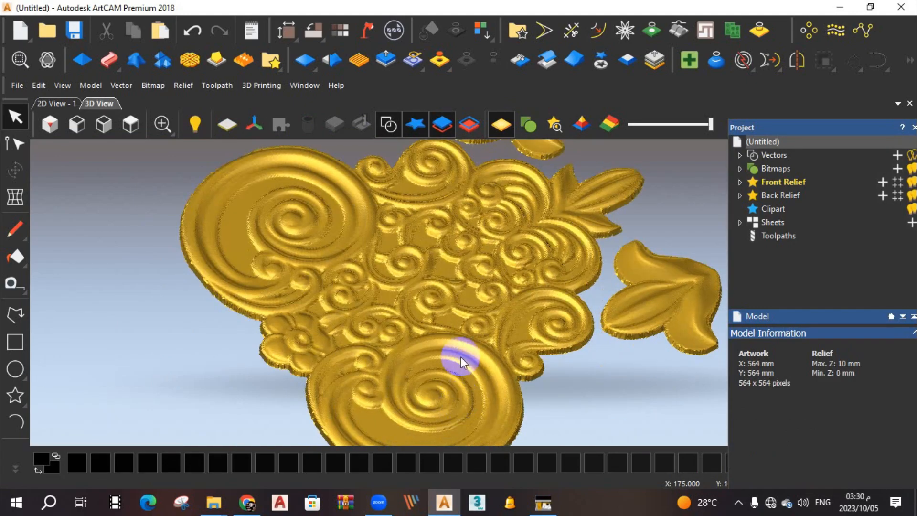
scroll(502, 317, "down", 1)
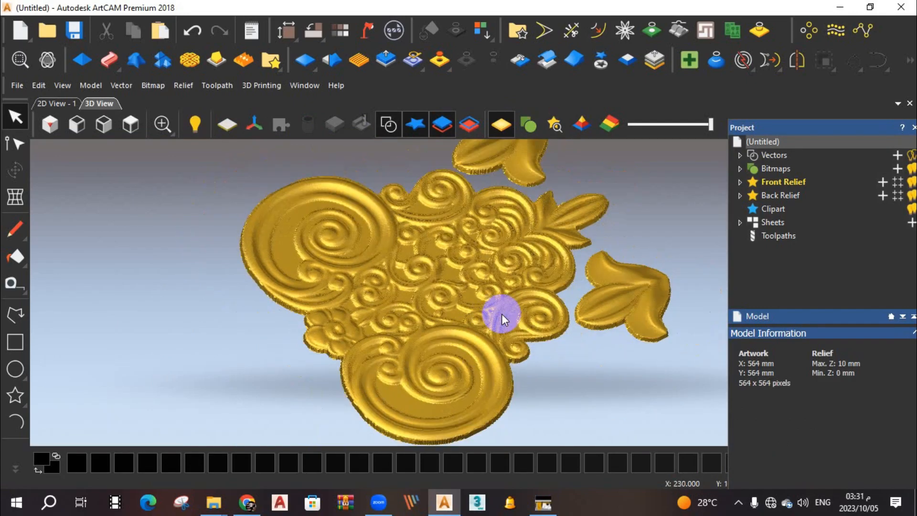
scroll(502, 317, "down", 1)
scroll(515, 242, "down", 1)
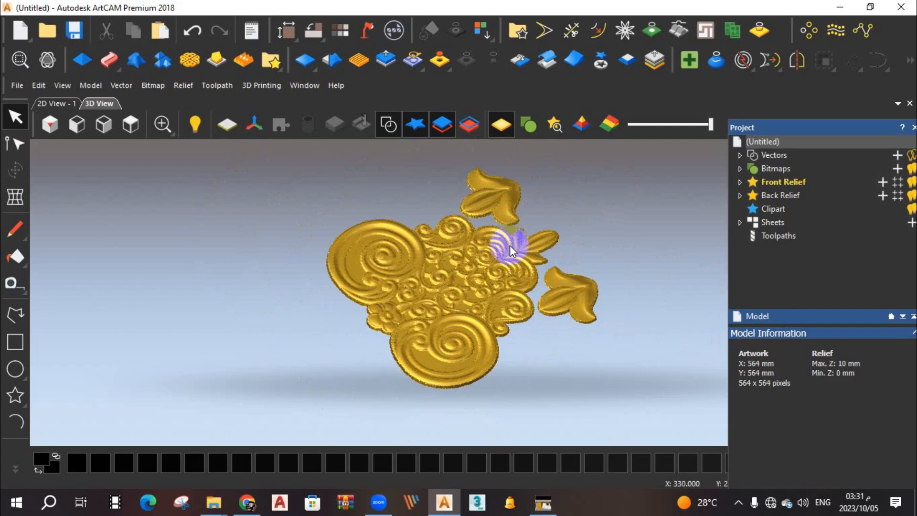
scroll(520, 211, "up", 2)
scroll(519, 211, "down", 1)
scroll(510, 227, "down", 1)
scroll(479, 300, "up", 1)
left_click_drag(475, 299, 484, 327)
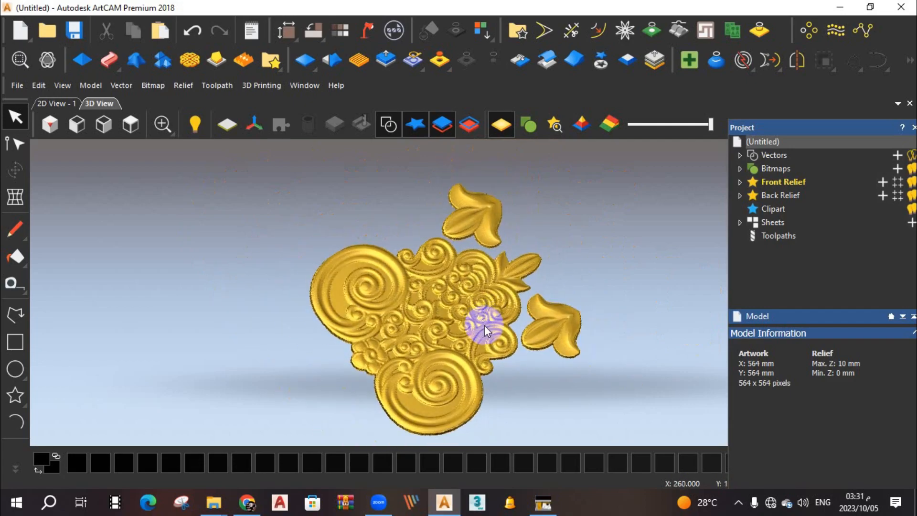
scroll(468, 339, "up", 3)
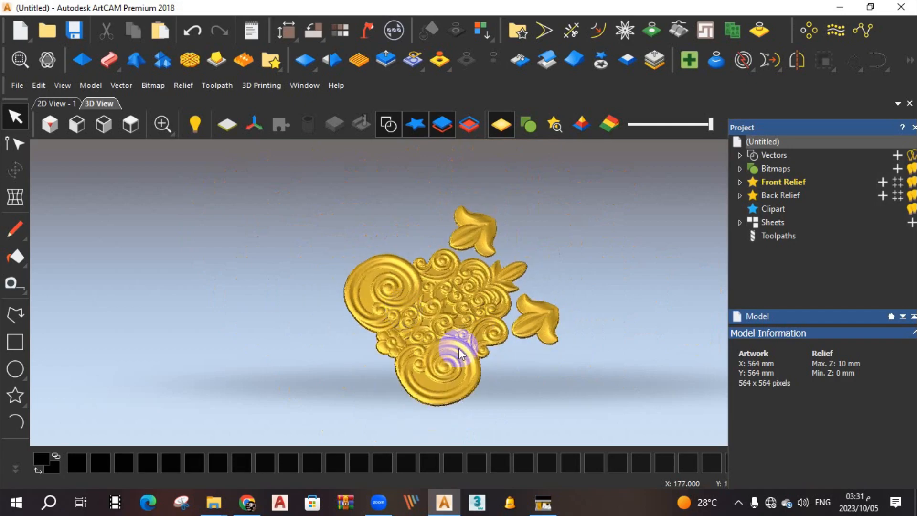
scroll(467, 320, "down", 2)
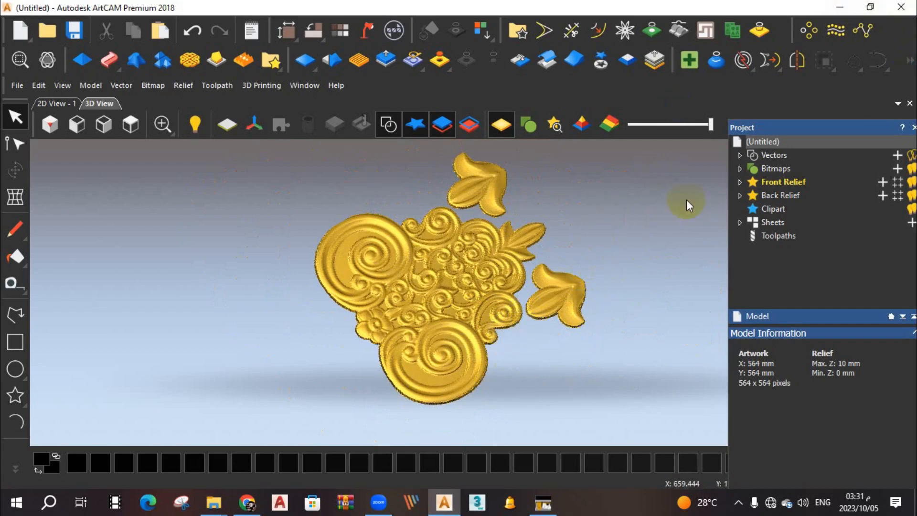
Step: Switch to the browser with the Pinterest page and connect the computer to the secured Wi-Fi network herooo2020
left_click(838, 10)
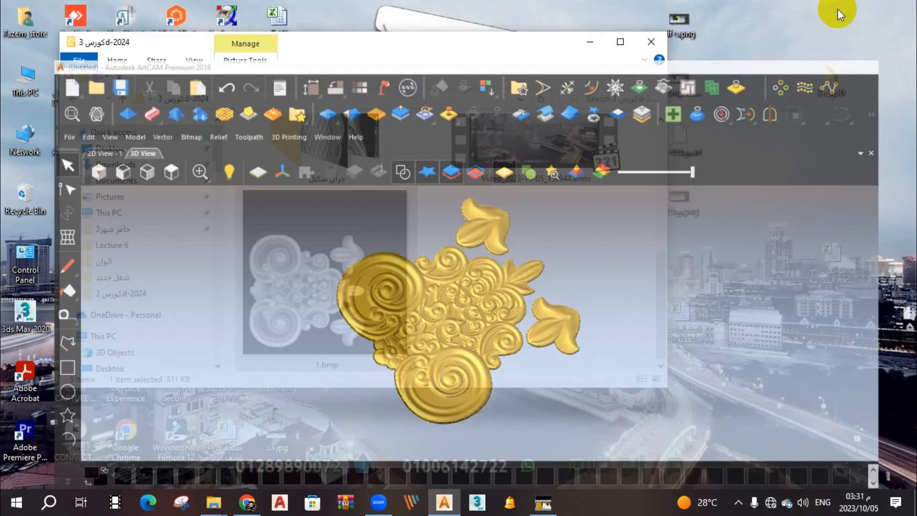
left_click(247, 502)
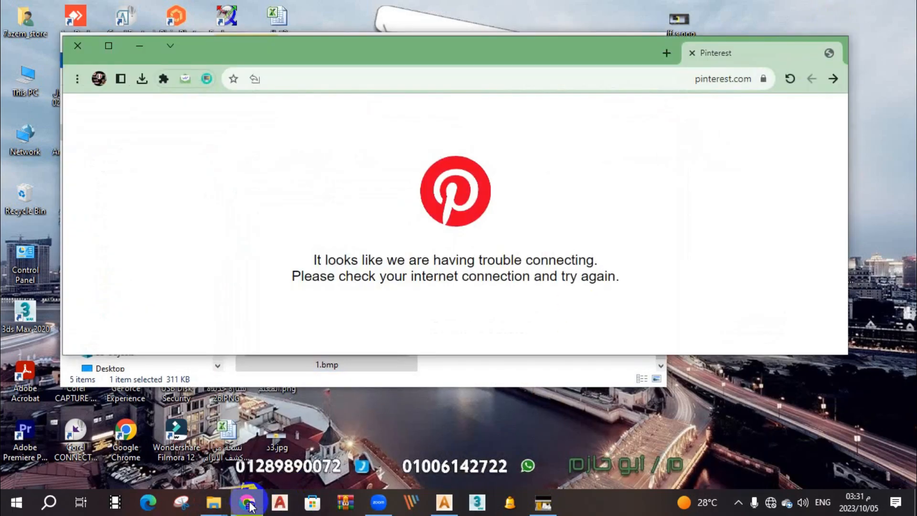
left_click_drag(378, 54, 385, 36)
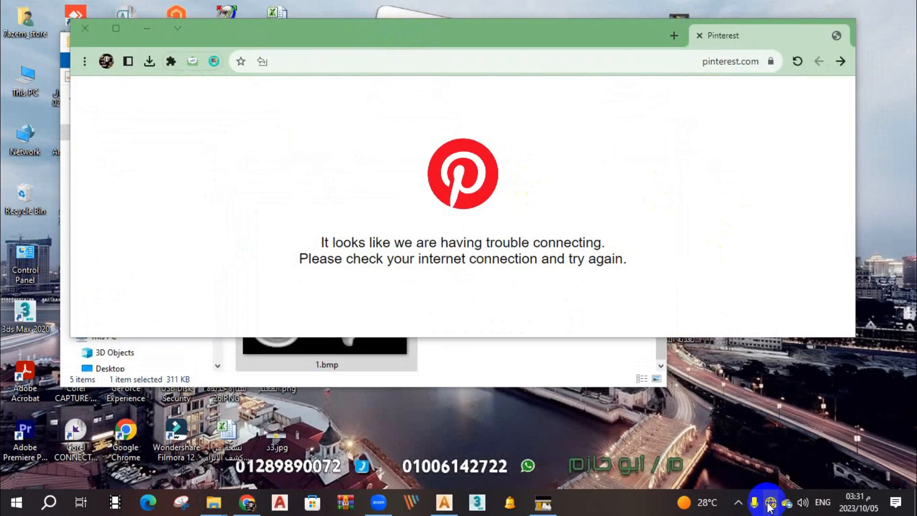
left_click(770, 504)
left_click(720, 157)
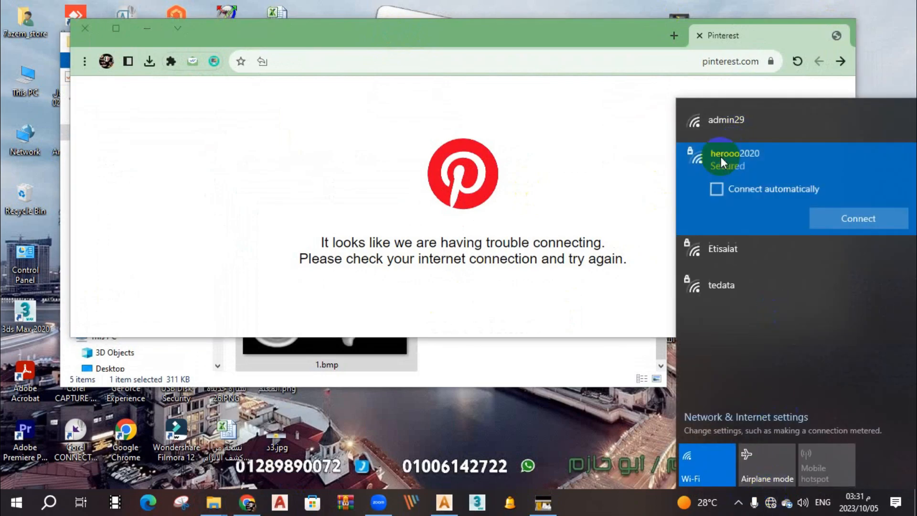
left_click(845, 221)
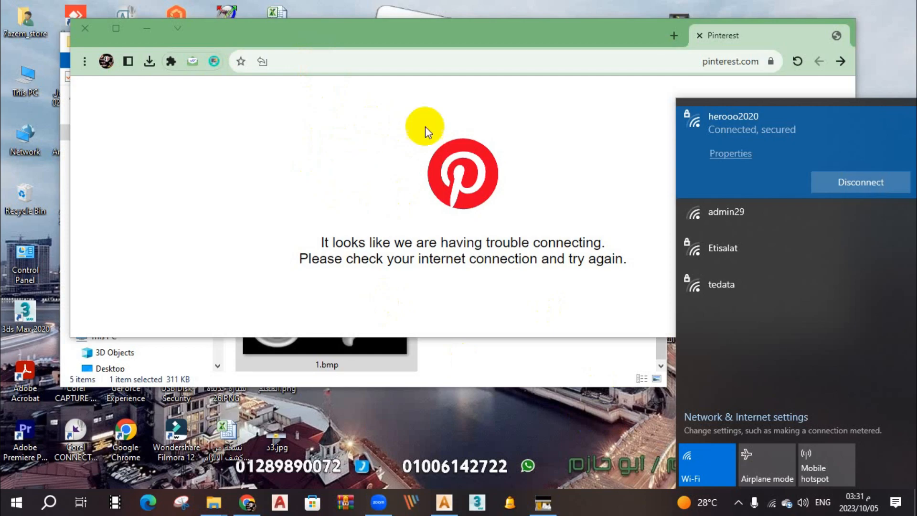
Step: Reload the Pinterest page and show the hidden system tray icons
left_click_drag(386, 31, 421, 66)
left_click(832, 97)
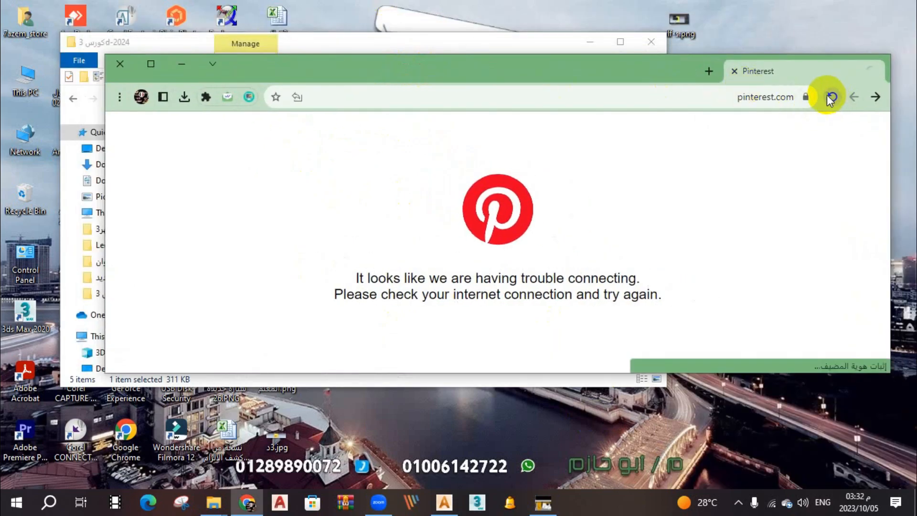
left_click(739, 504)
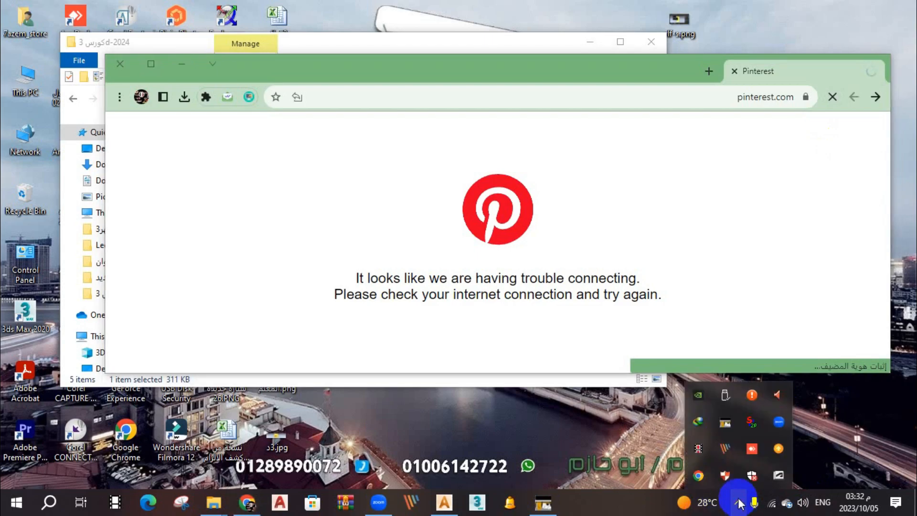